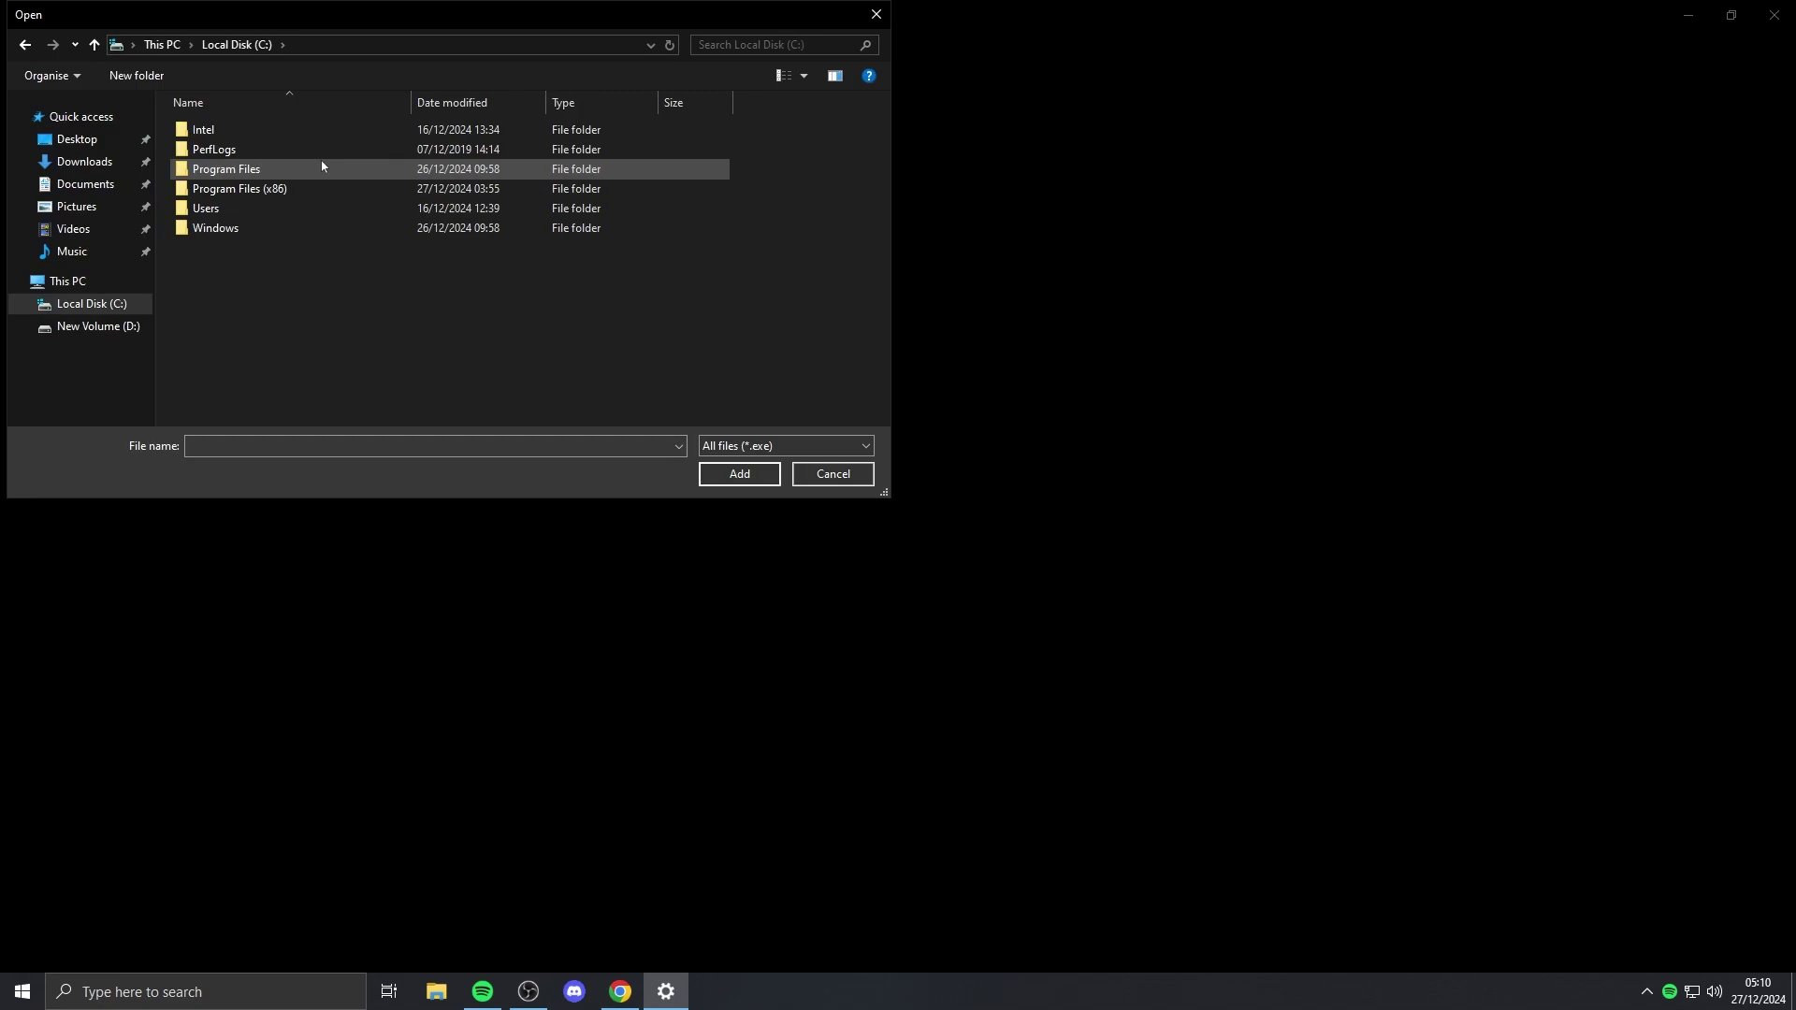
Step: Search Windows for "roblox" and open the file location of the Roblox Player app
left_click(284, 977)
type("ro")
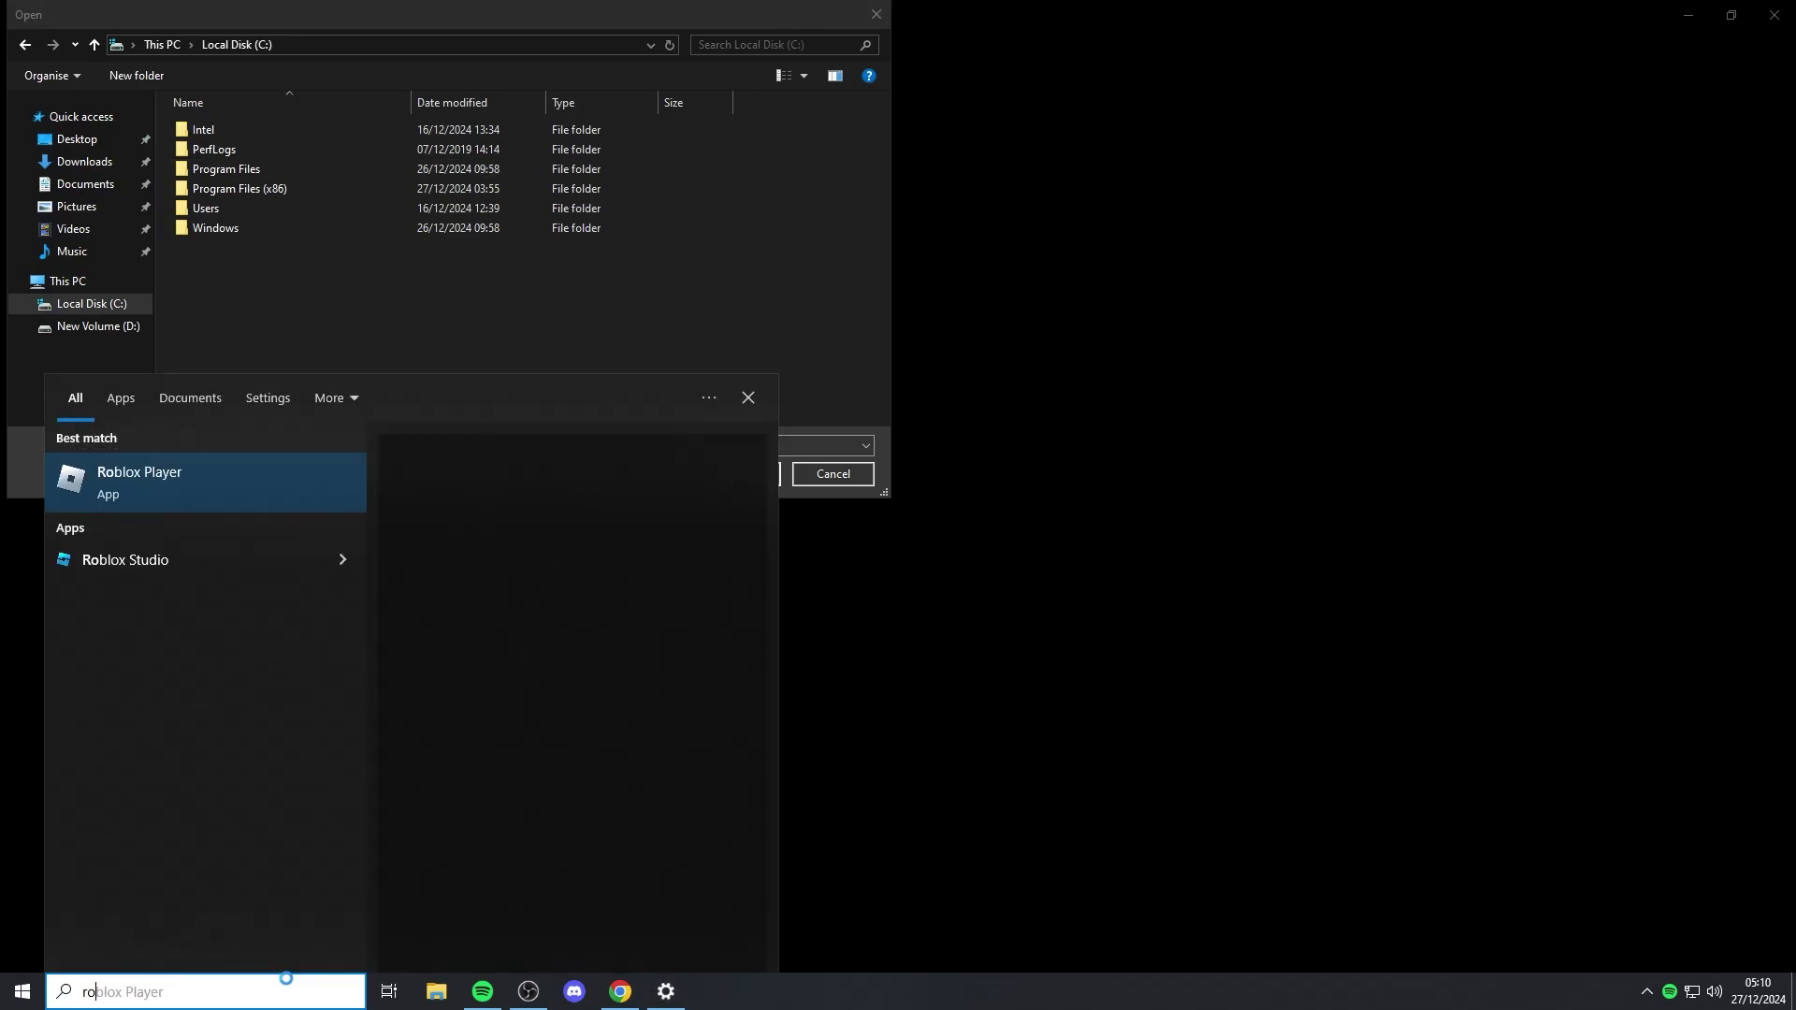
type("blox")
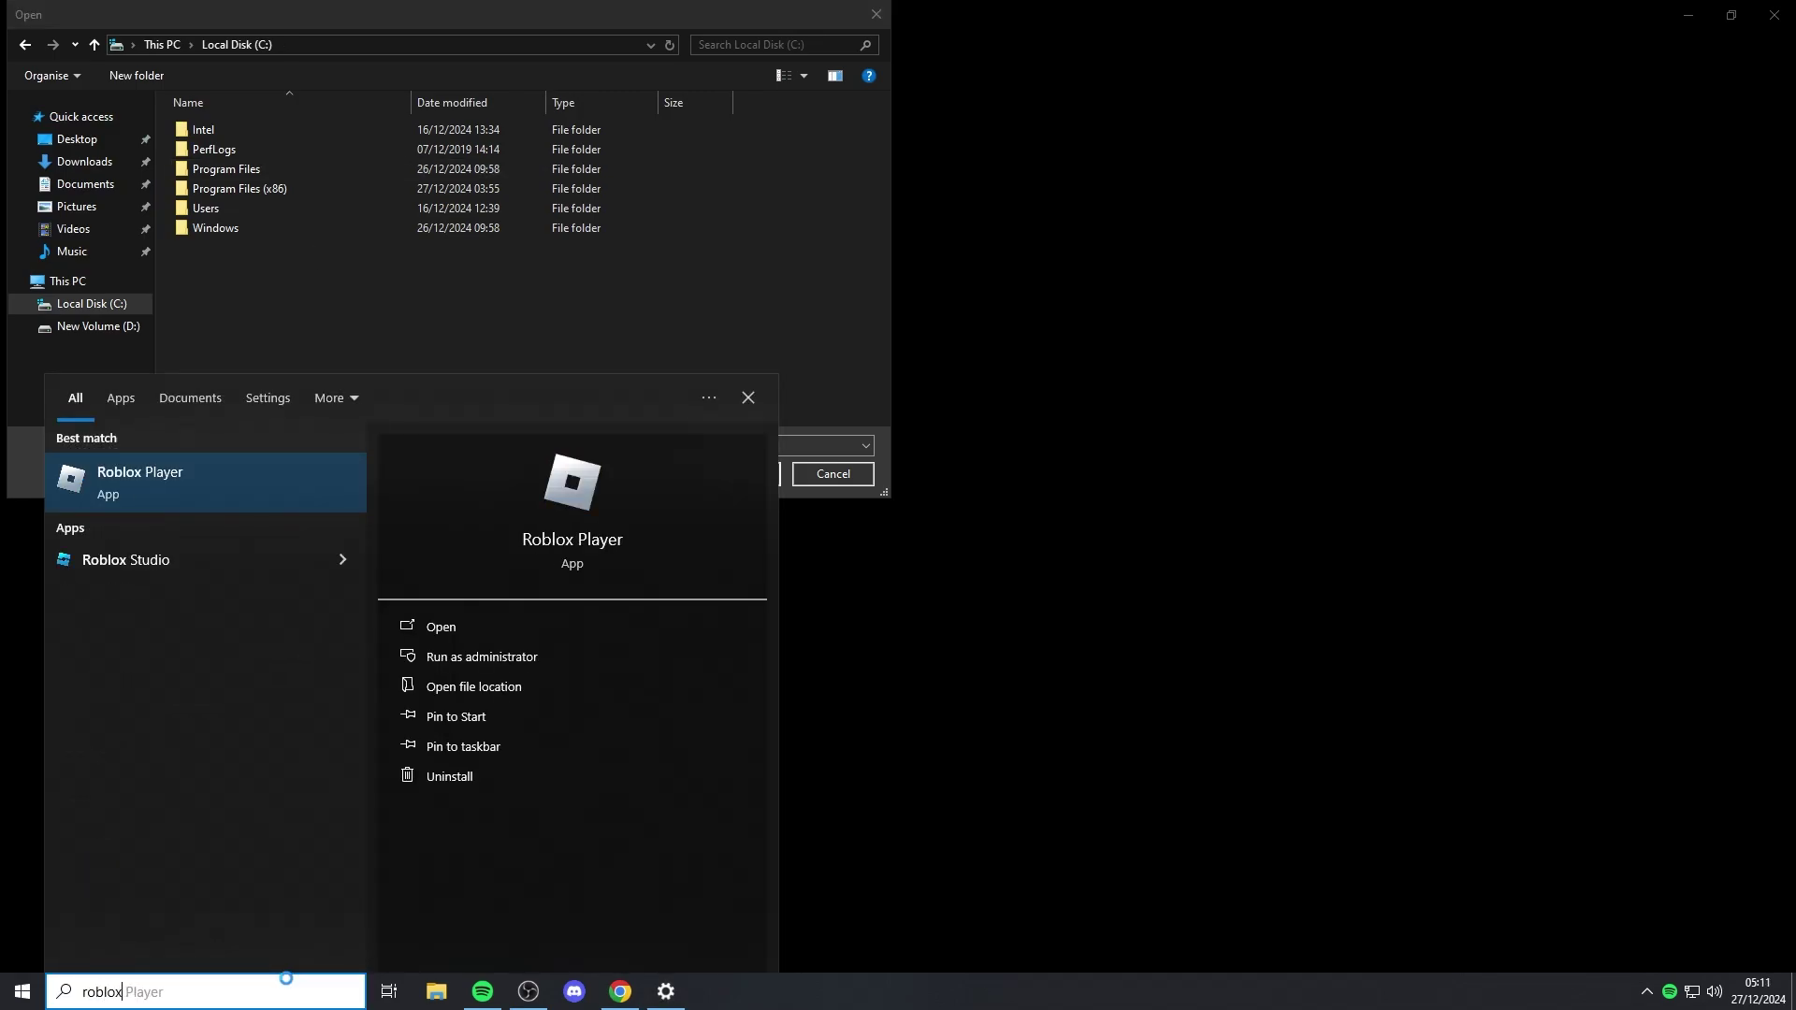
left_click(600, 690)
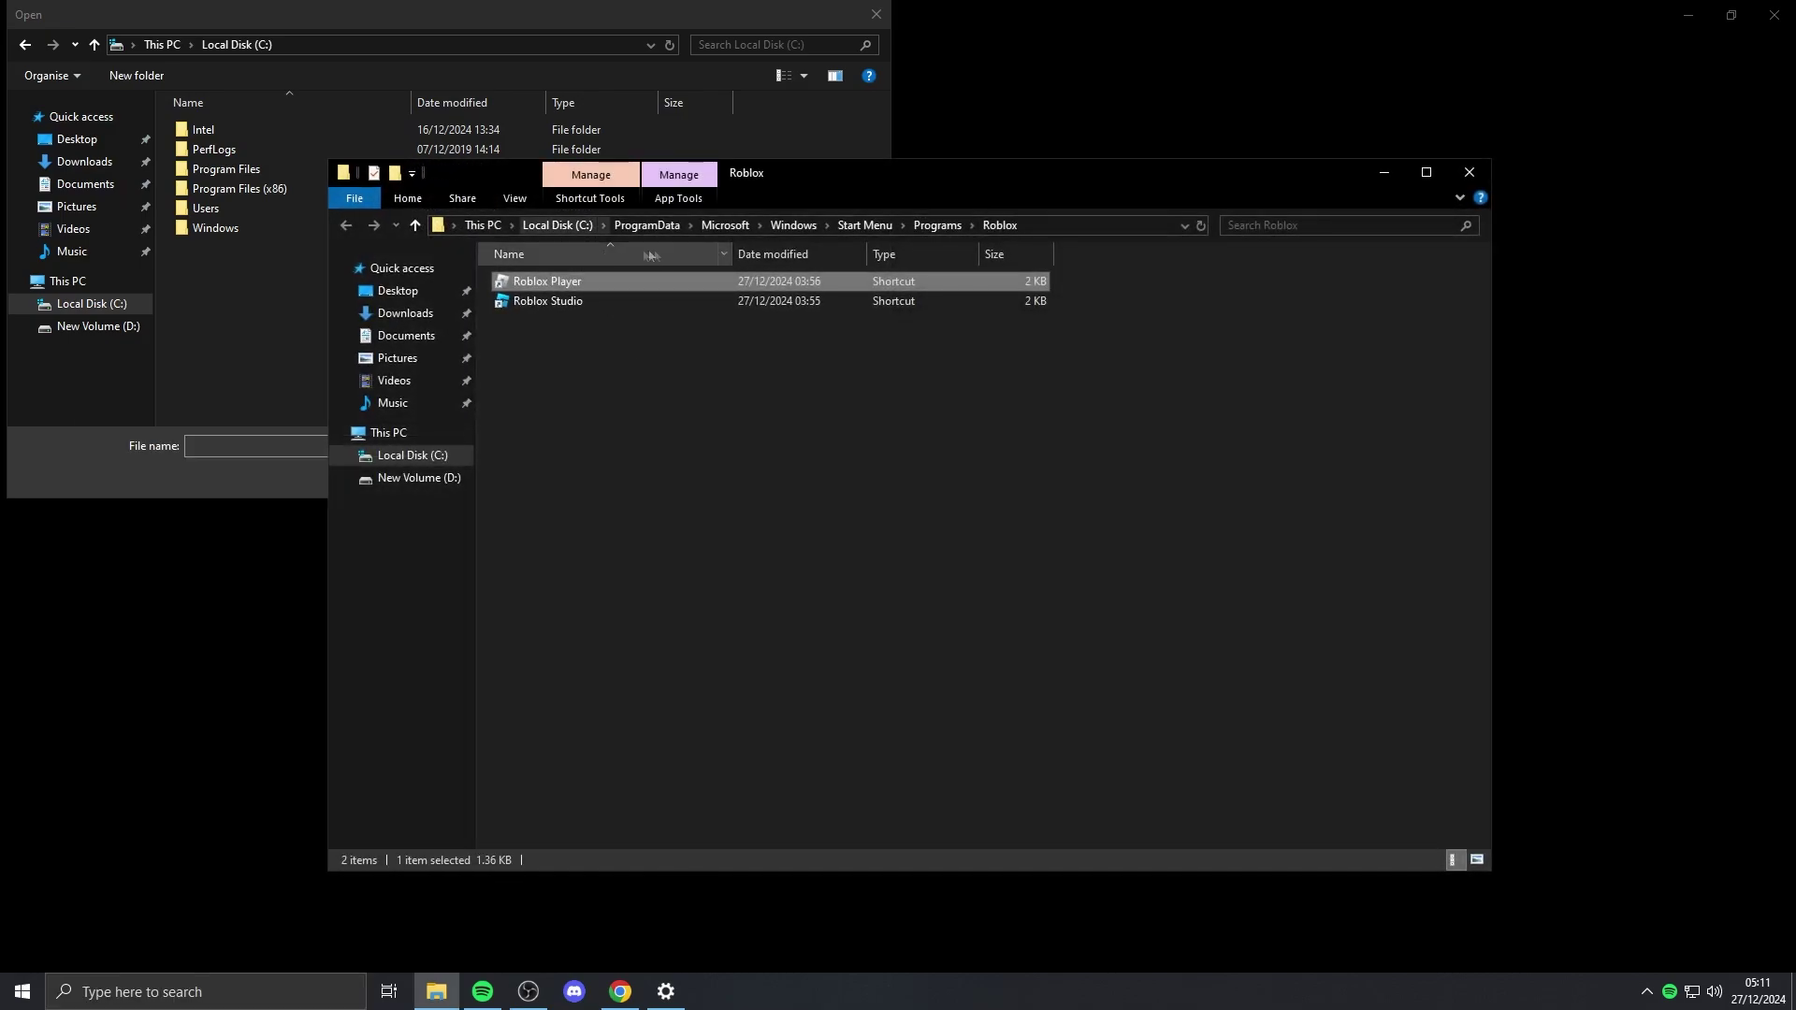
Step: Open the file location of the Roblox Player shortcut to reach the program's version folder
right_click(727, 290)
left_click(661, 284)
right_click(661, 286)
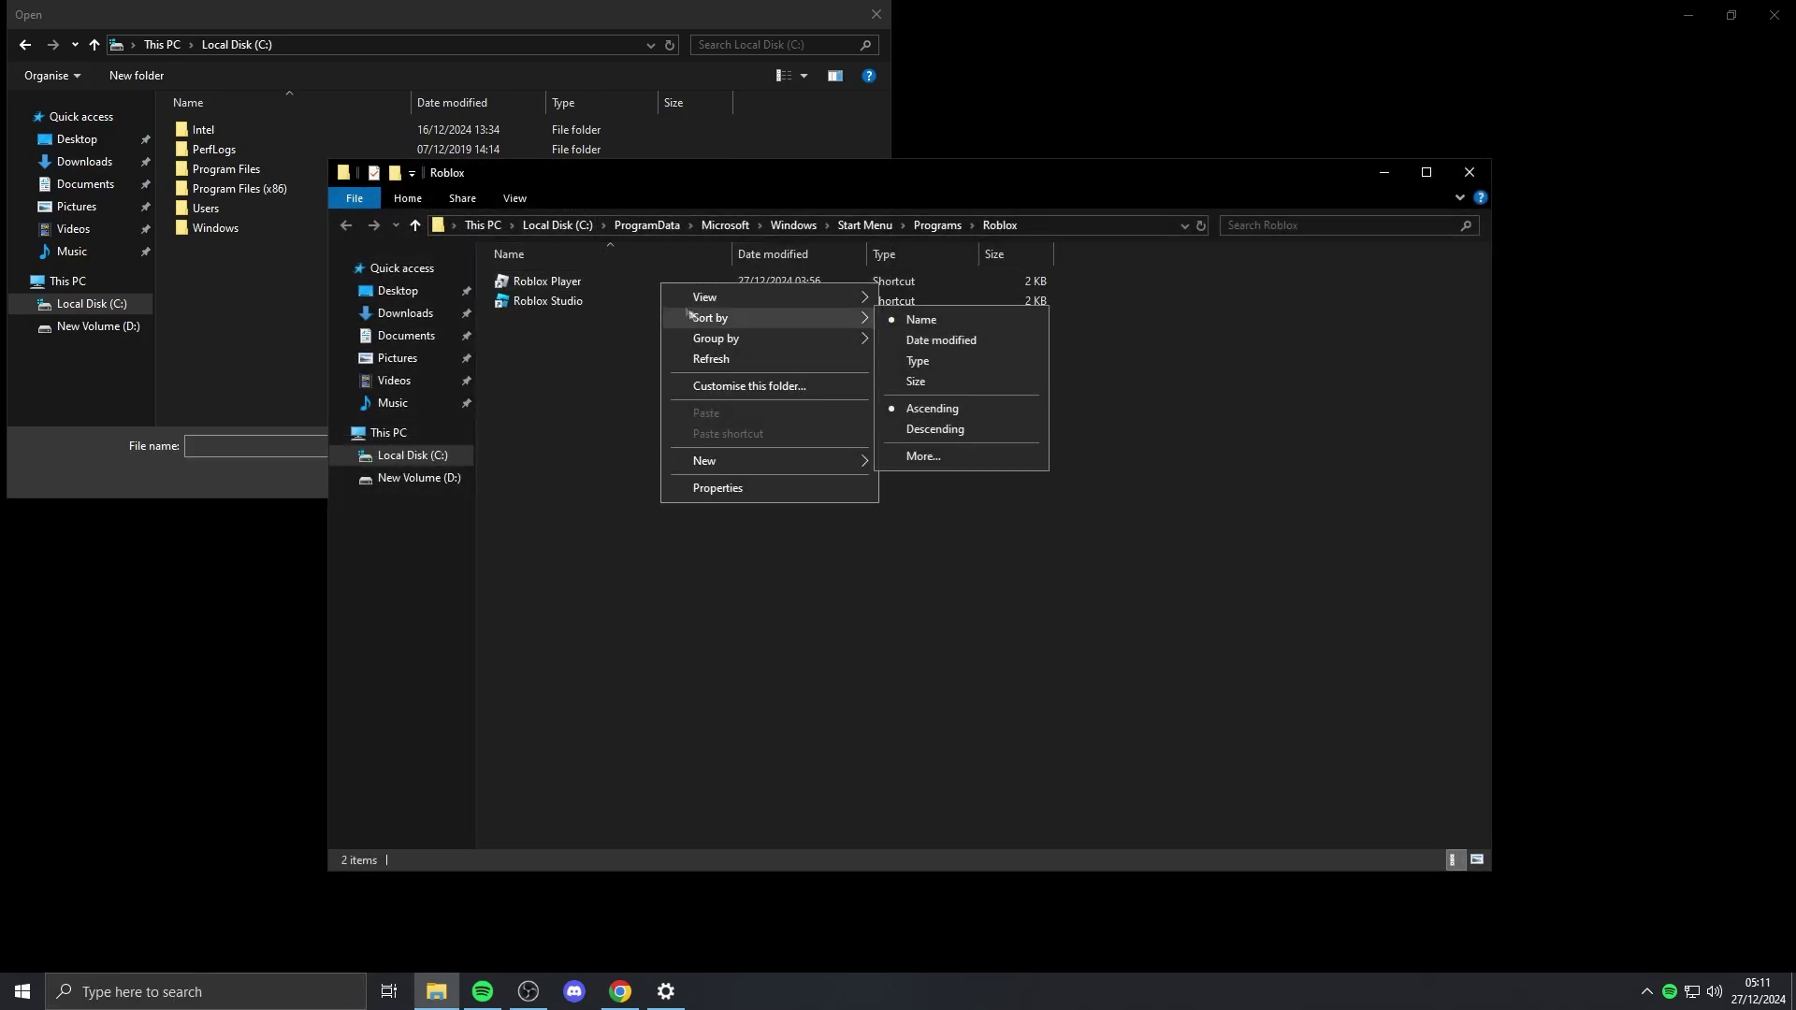
left_click(634, 286)
left_click(634, 285)
right_click(634, 284)
left_click(670, 315)
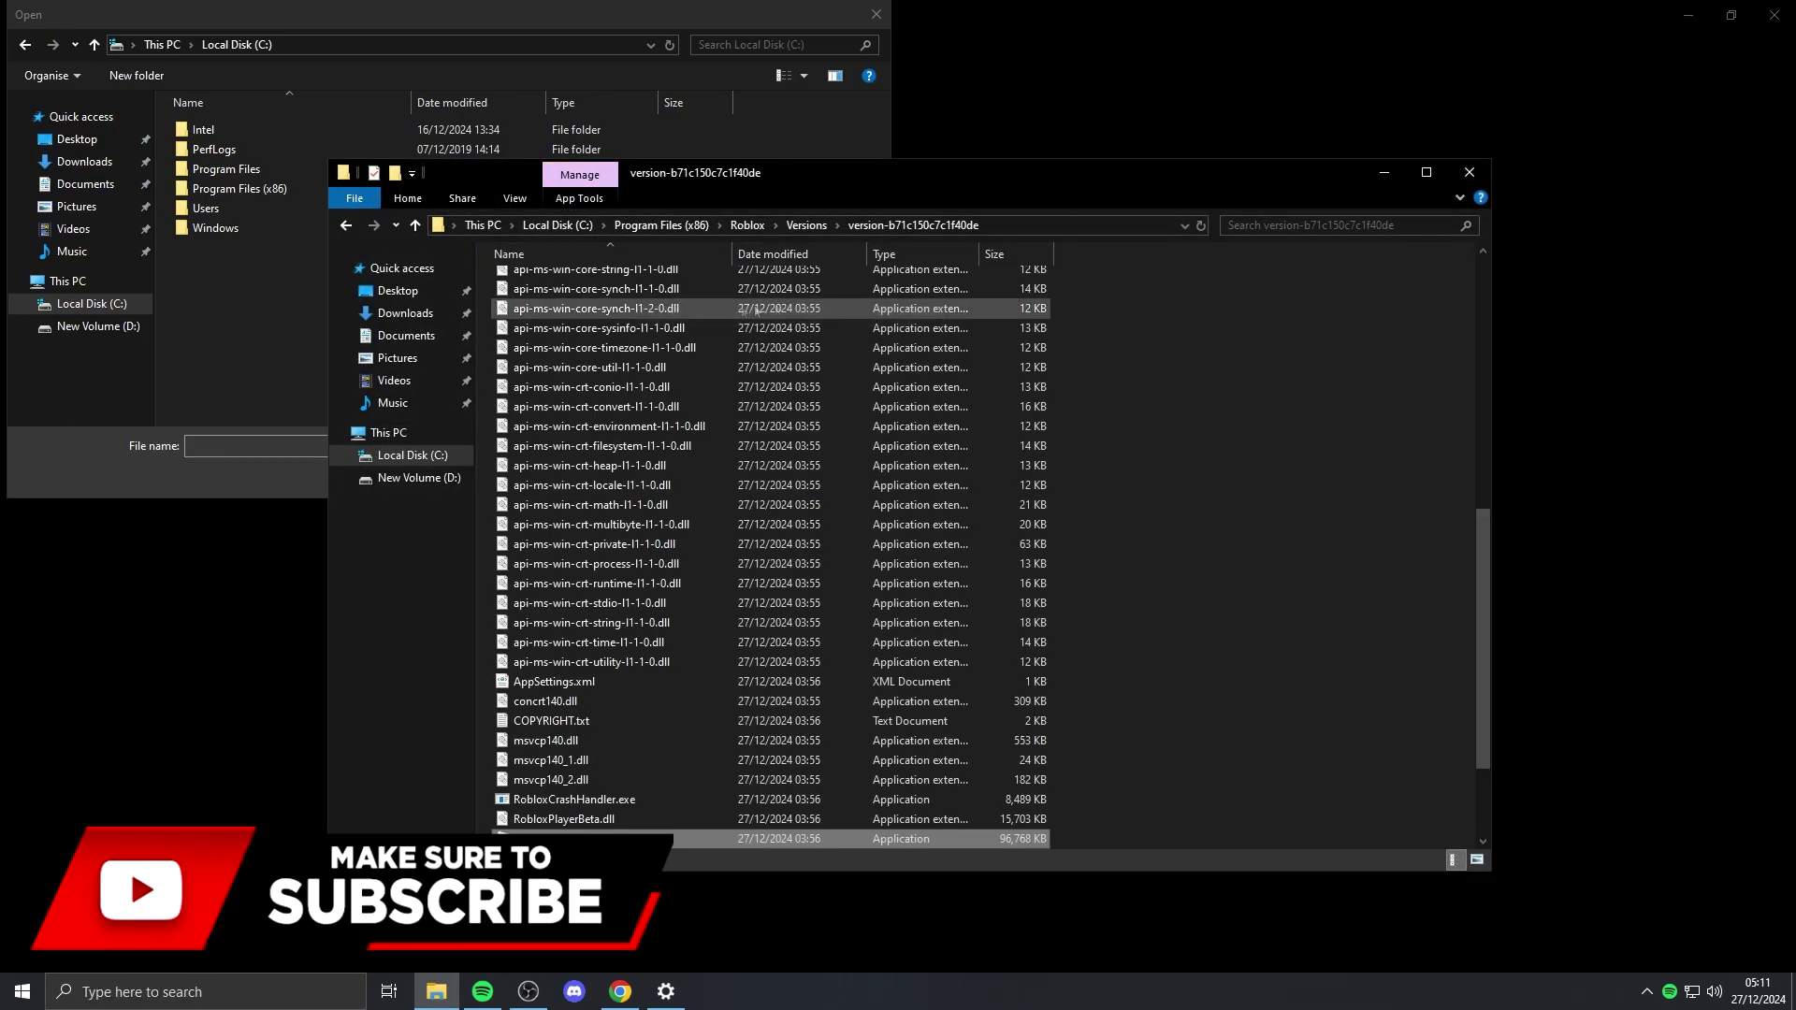
Step: Copy the Roblox version folder's path, close its window, and go to that path in the Open dialog
left_click(1073, 230)
key("ctrl+c")
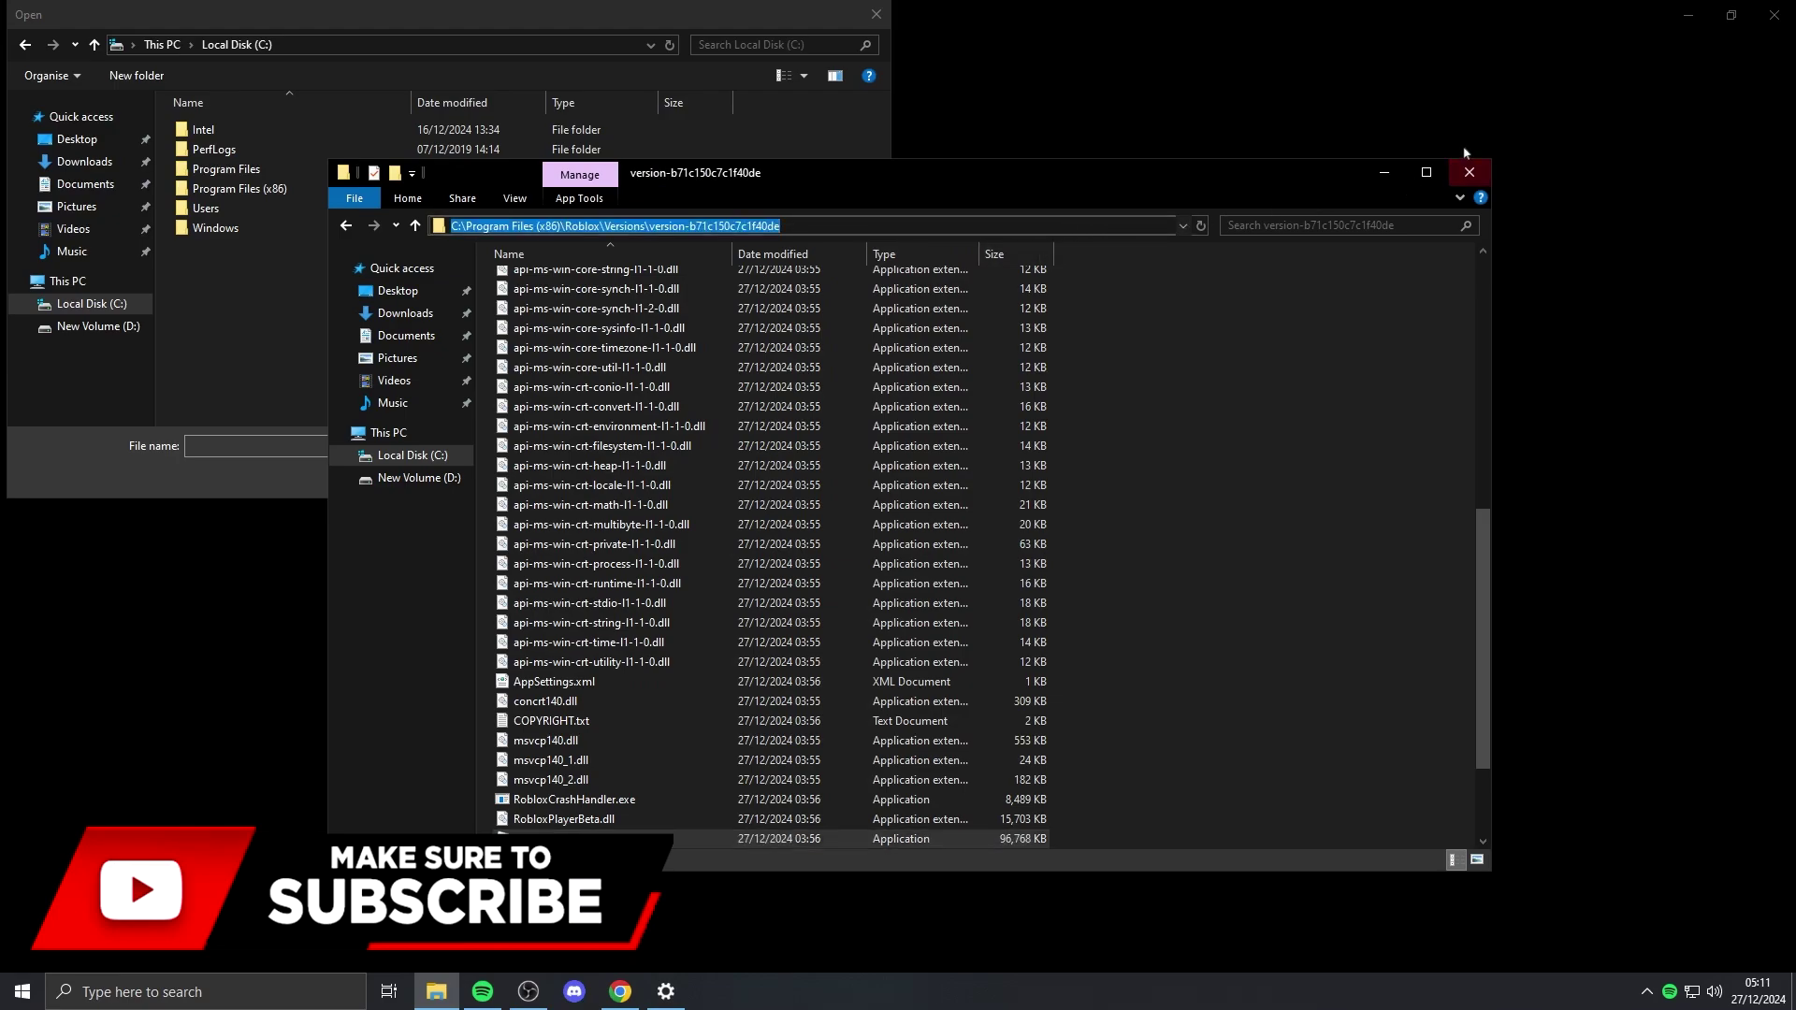
left_click(1469, 172)
left_click(521, 45)
key("ctrl+v")
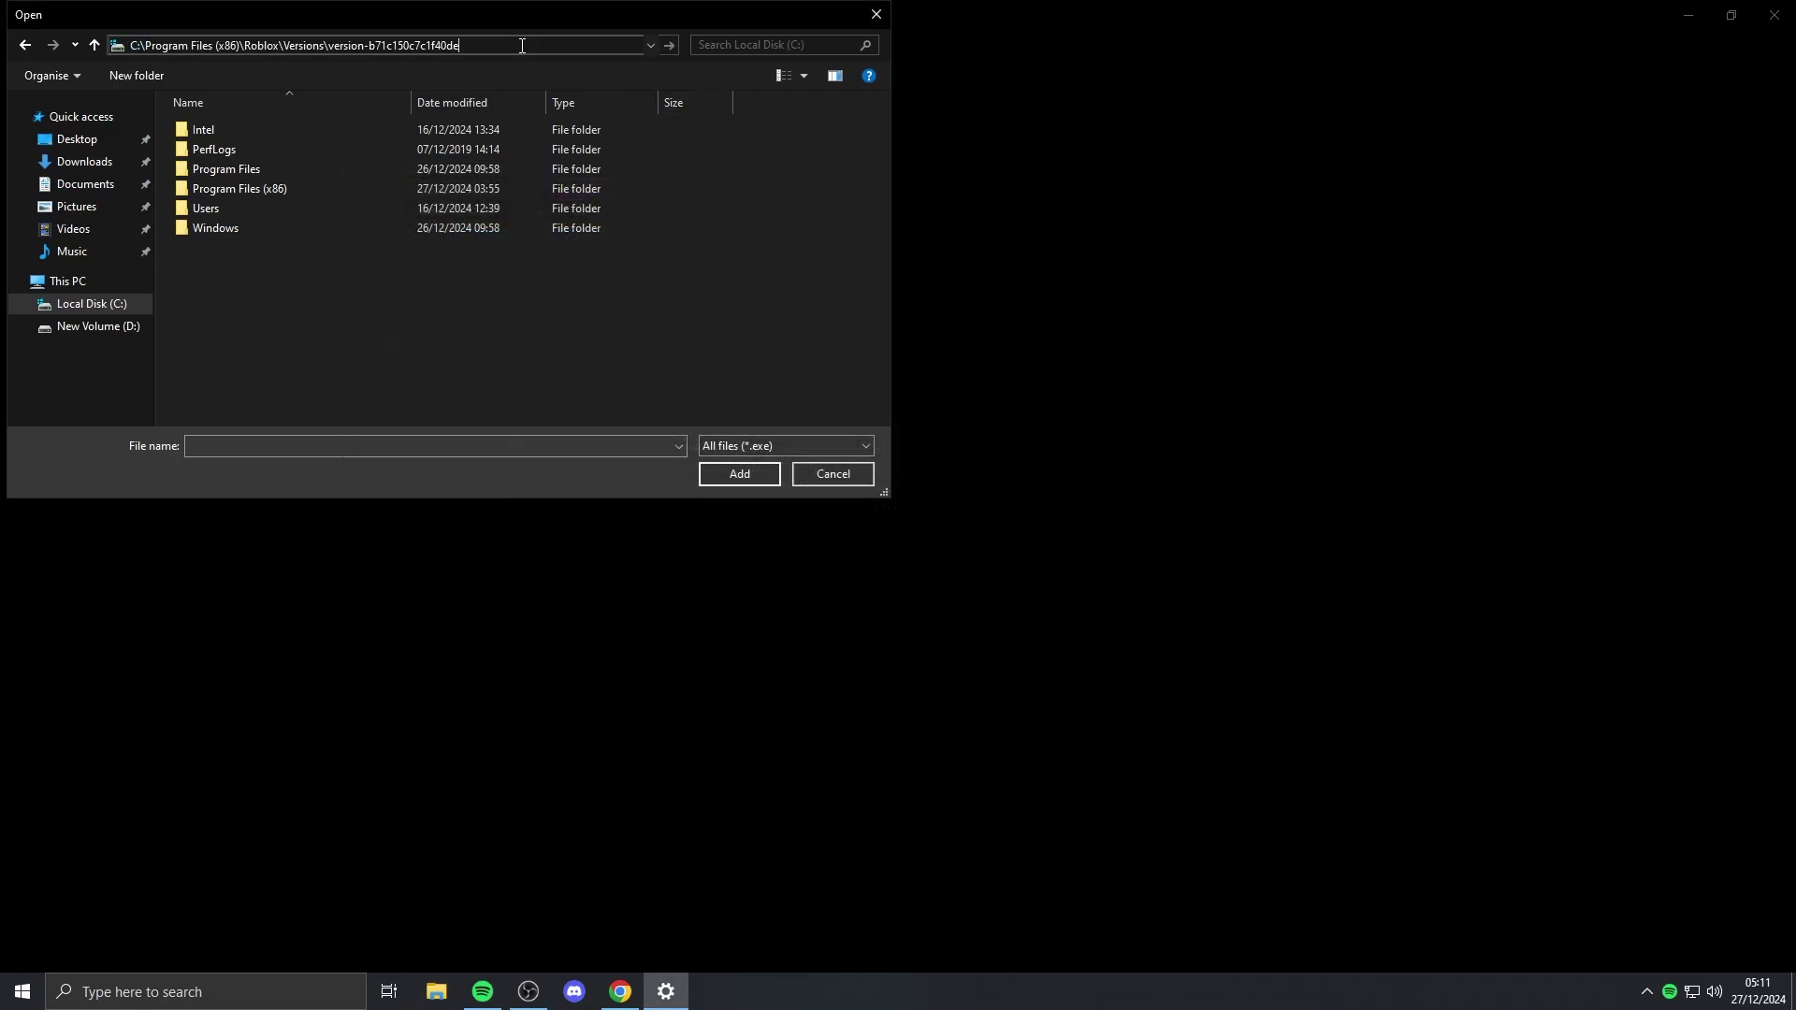
key("Return")
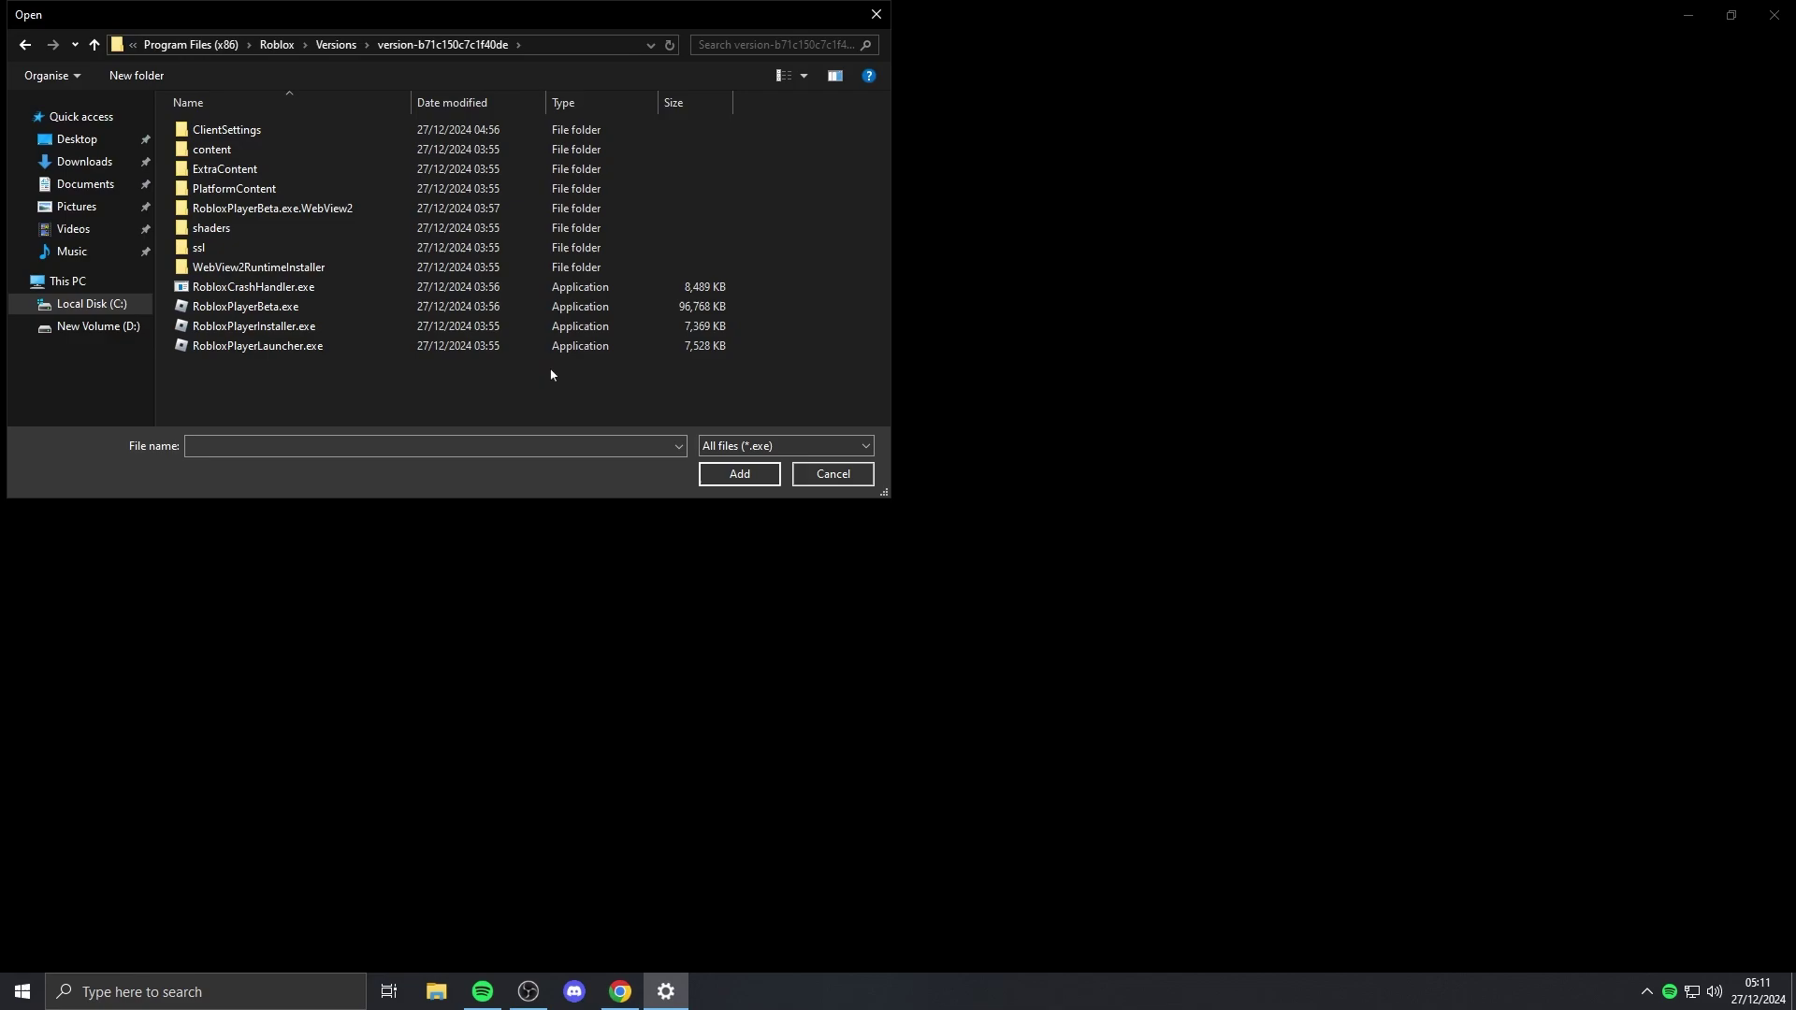
Step: Add RobloxPlayerLauncher.exe to the apps with a graphics performance preference
left_click(245, 307)
left_click(231, 345)
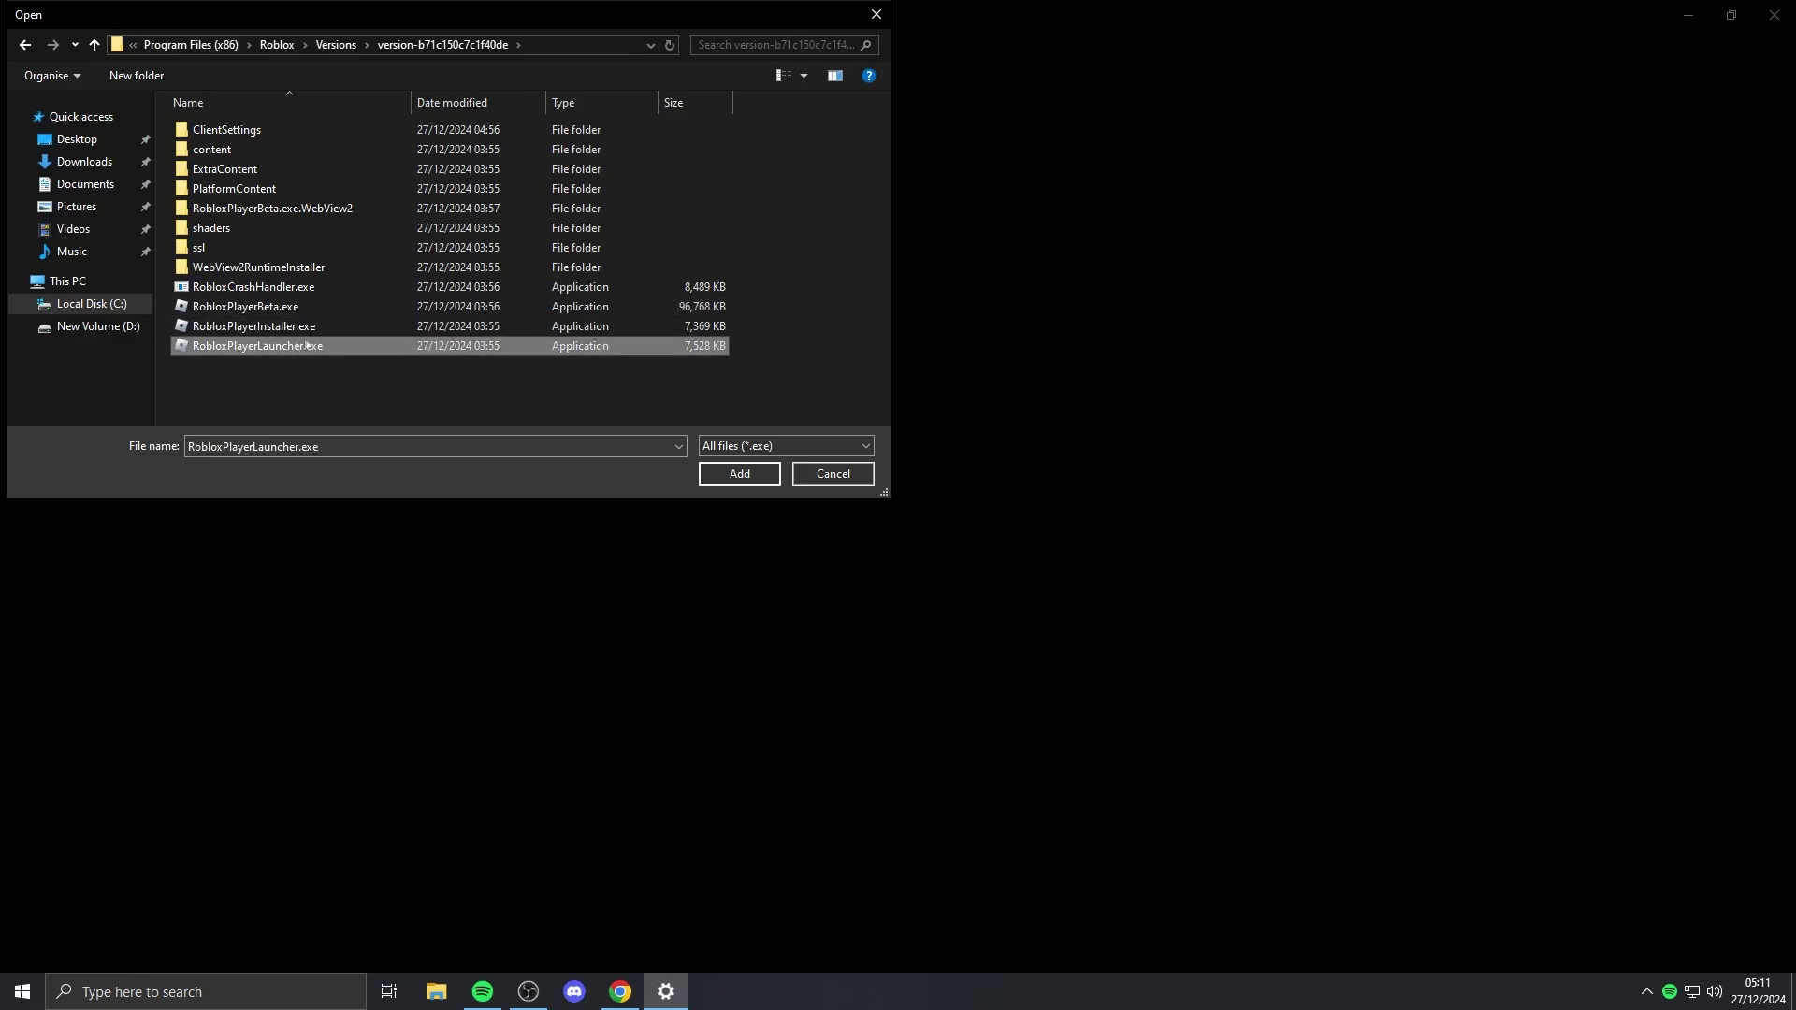
left_click(738, 474)
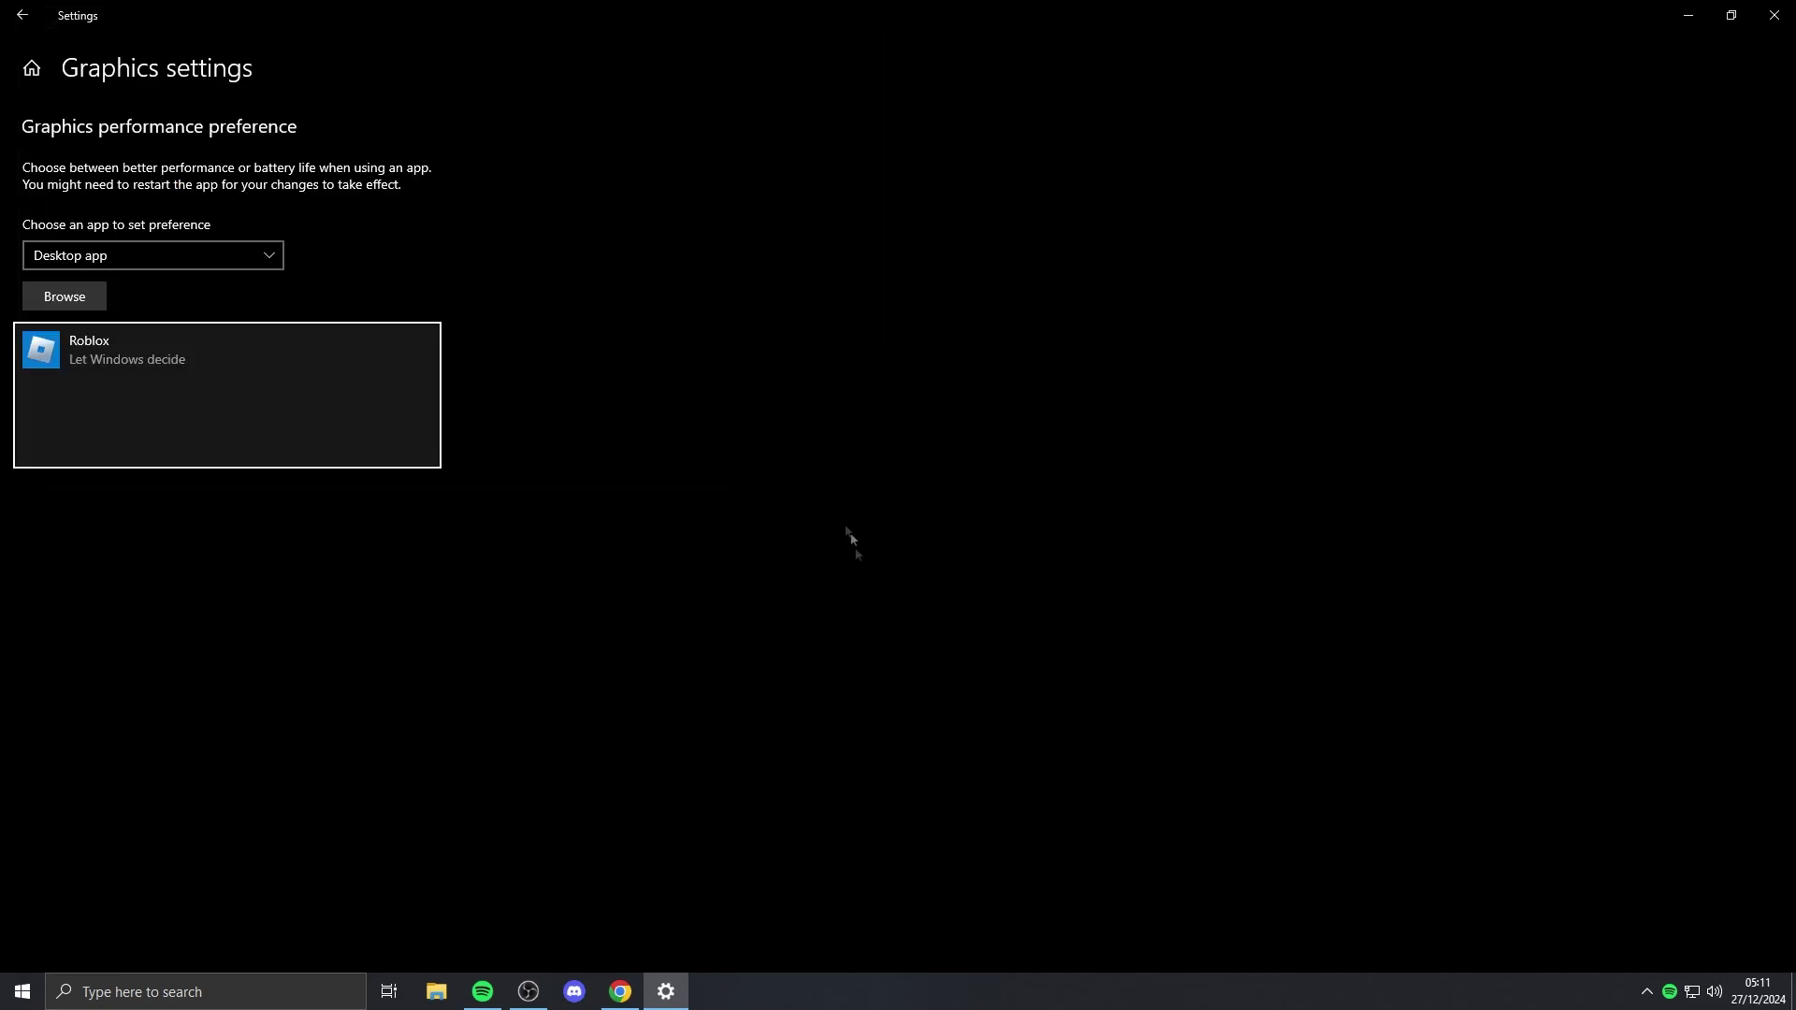
Step: Set the Roblox graphics preference to High performance, save it, and close the Settings window
left_click(297, 446)
left_click(823, 531)
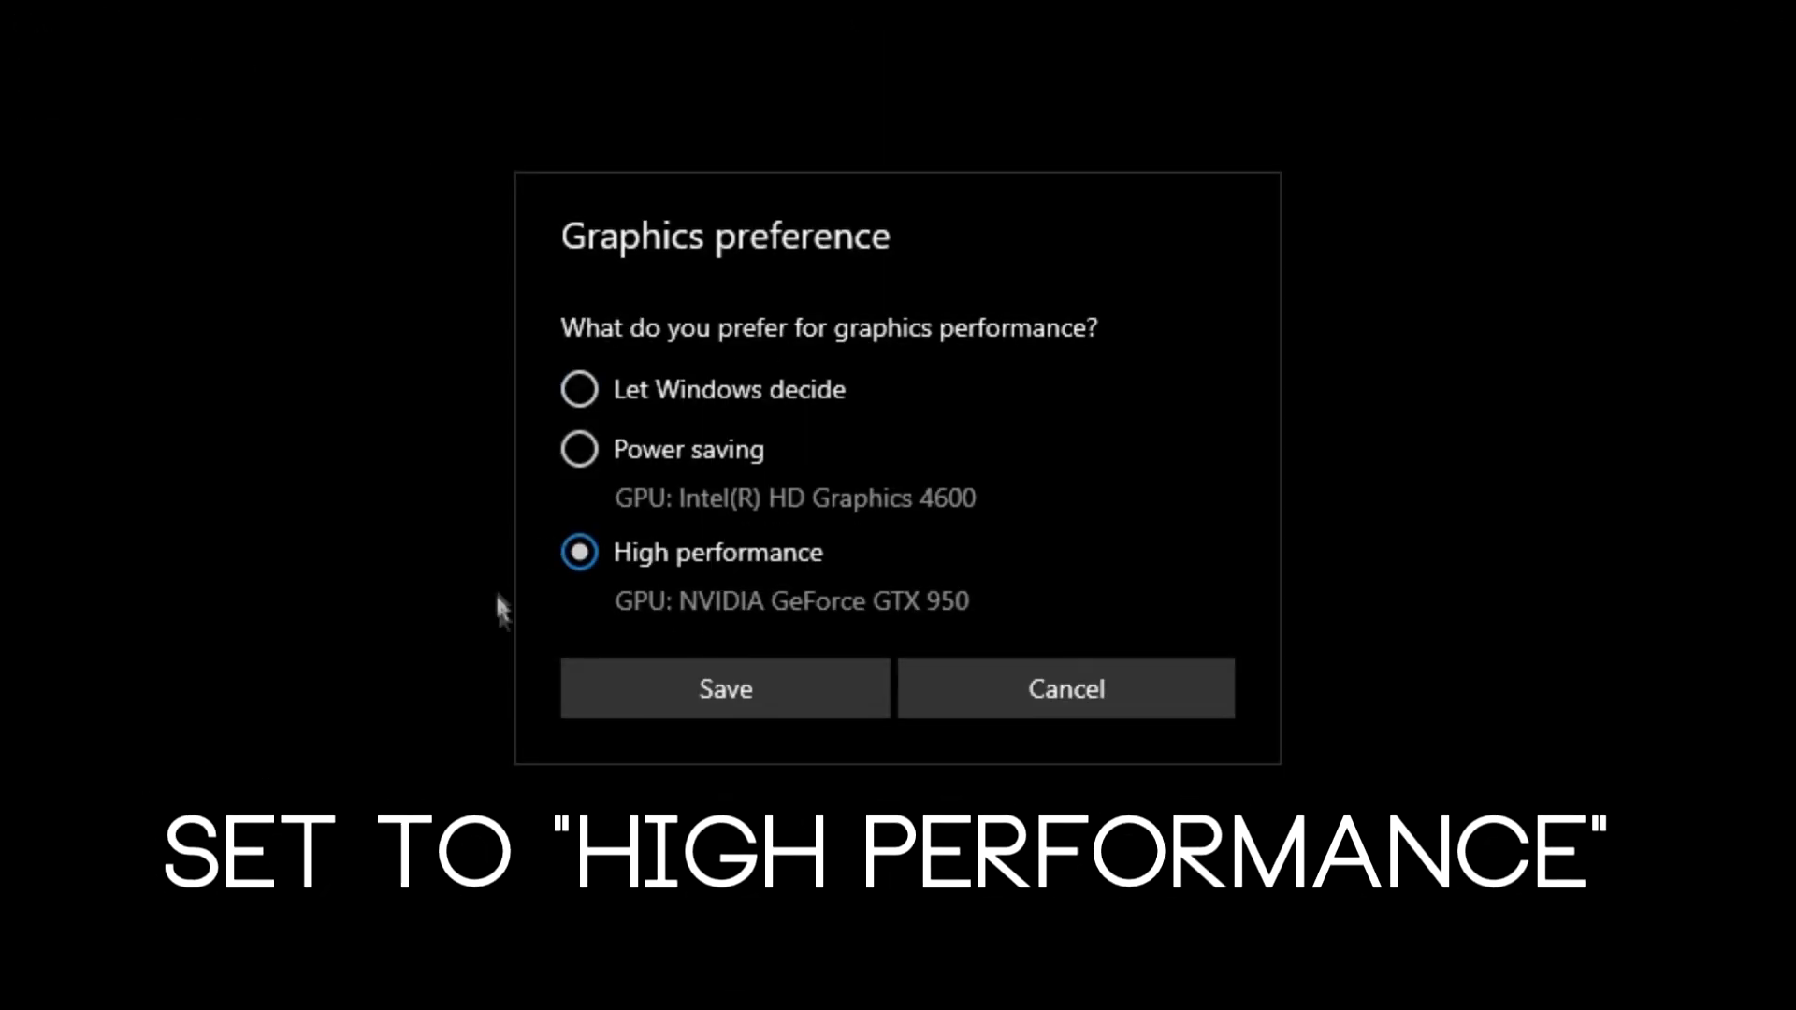
left_click(621, 690)
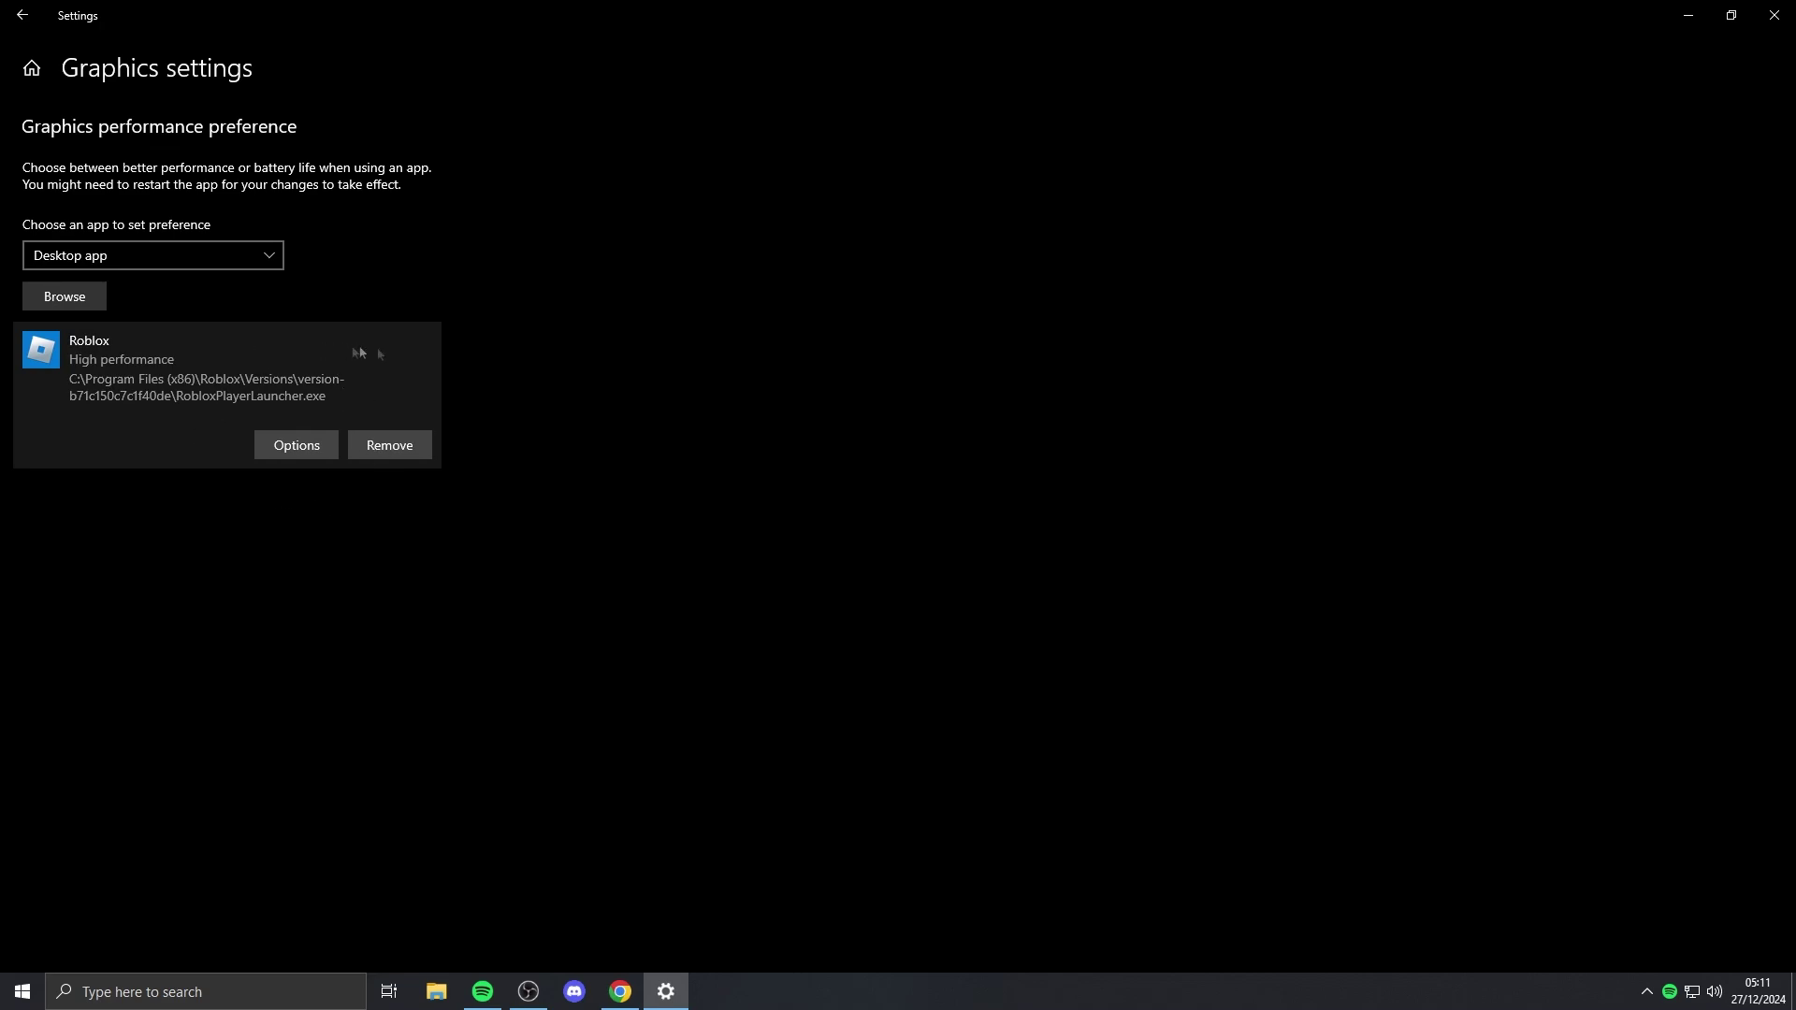
left_click(1774, 15)
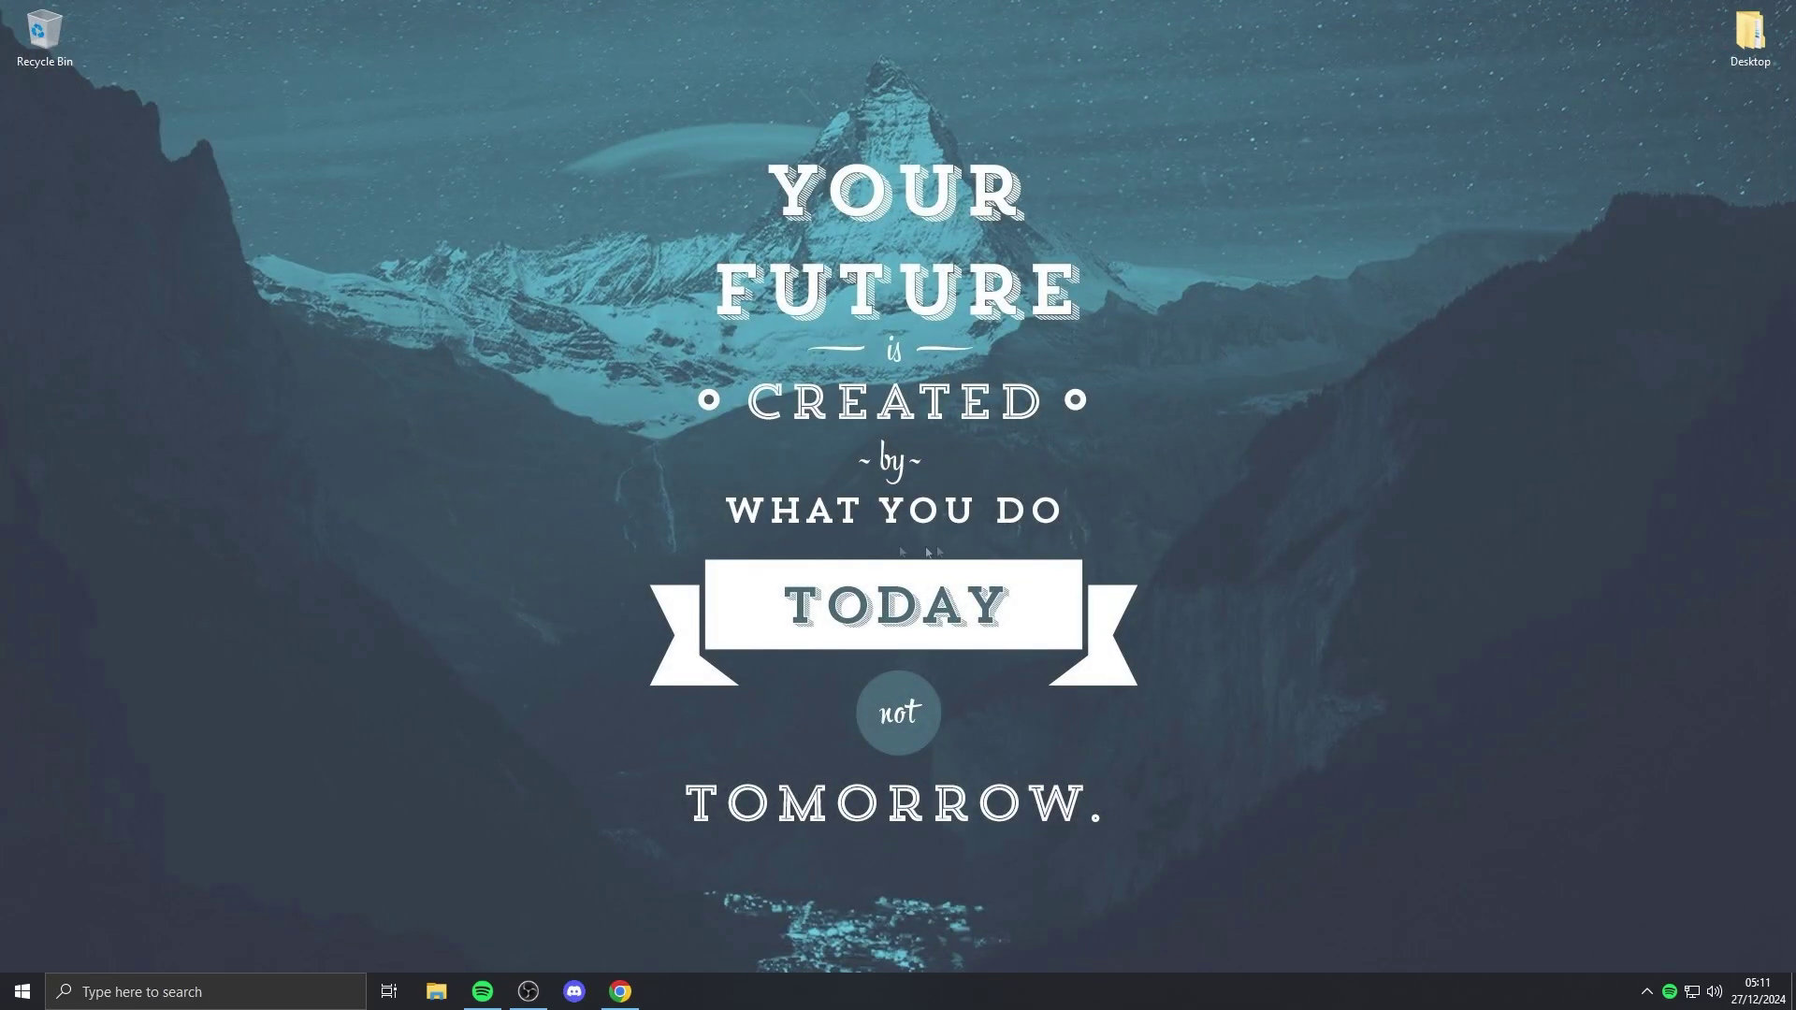
Step: Search Windows for "roblox" and follow the Roblox Player shortcut's file location to its version folder
left_click(196, 997)
type("roblox")
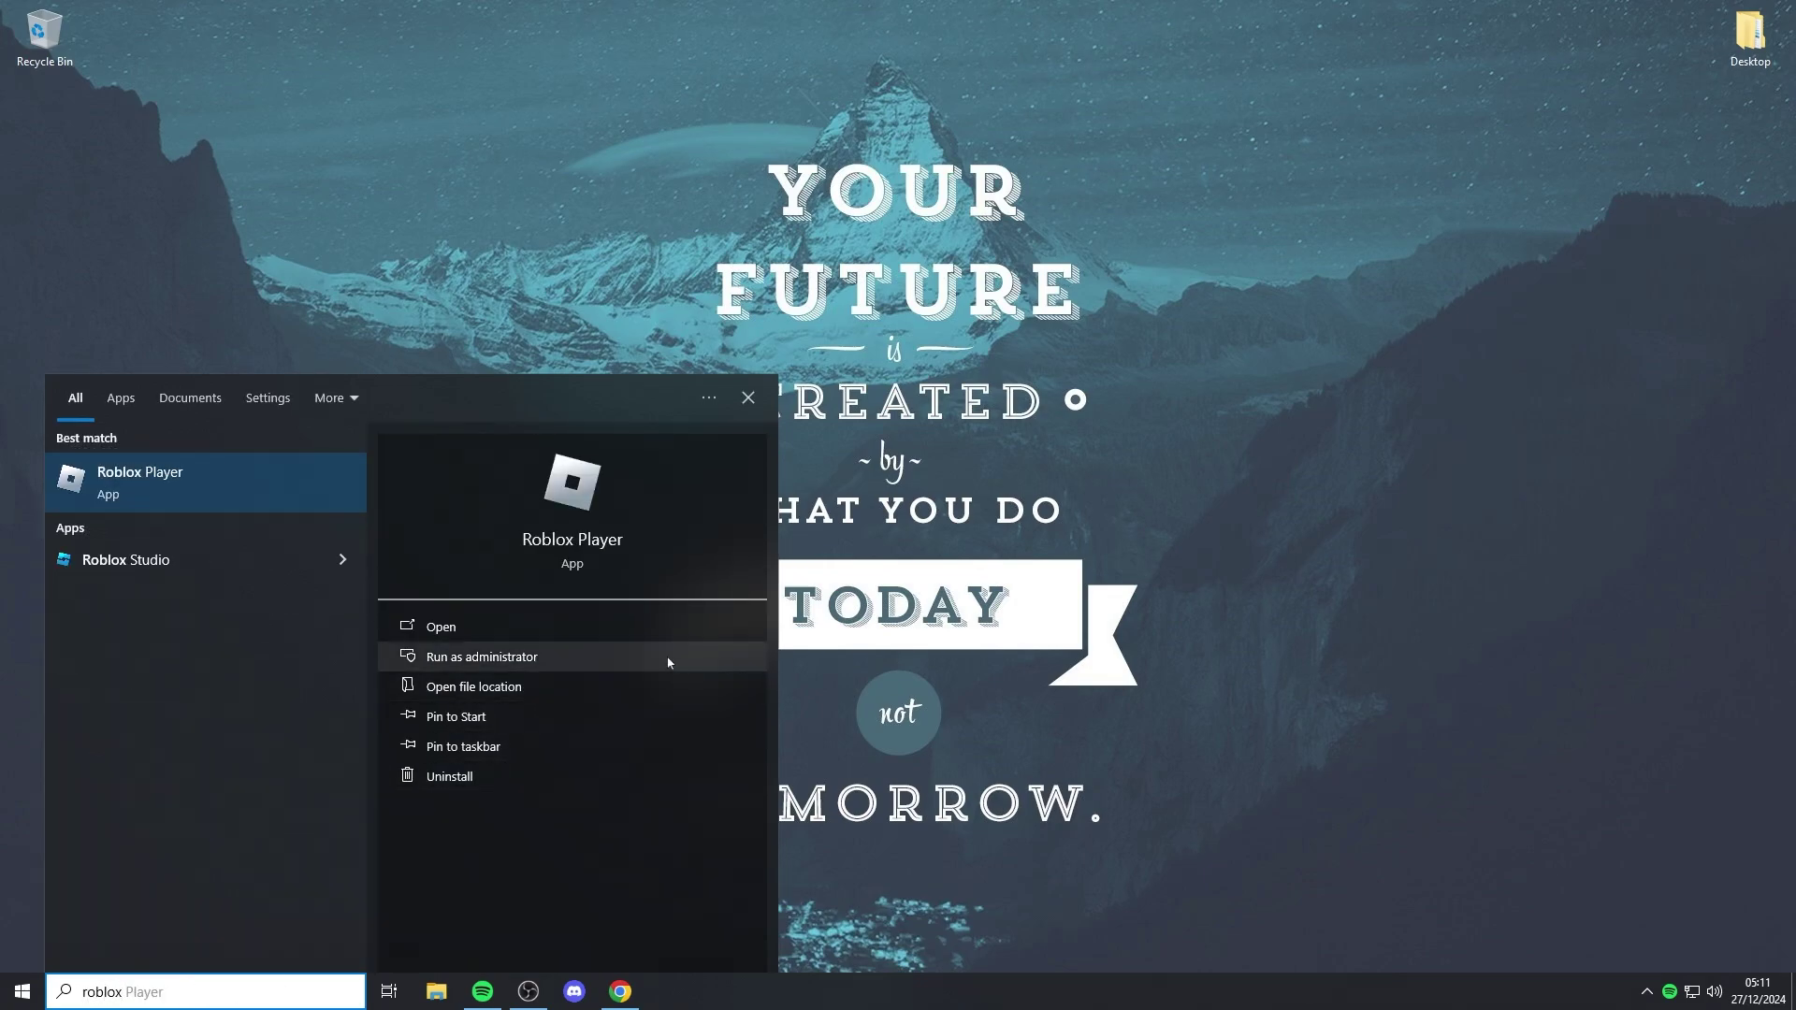
left_click(608, 694)
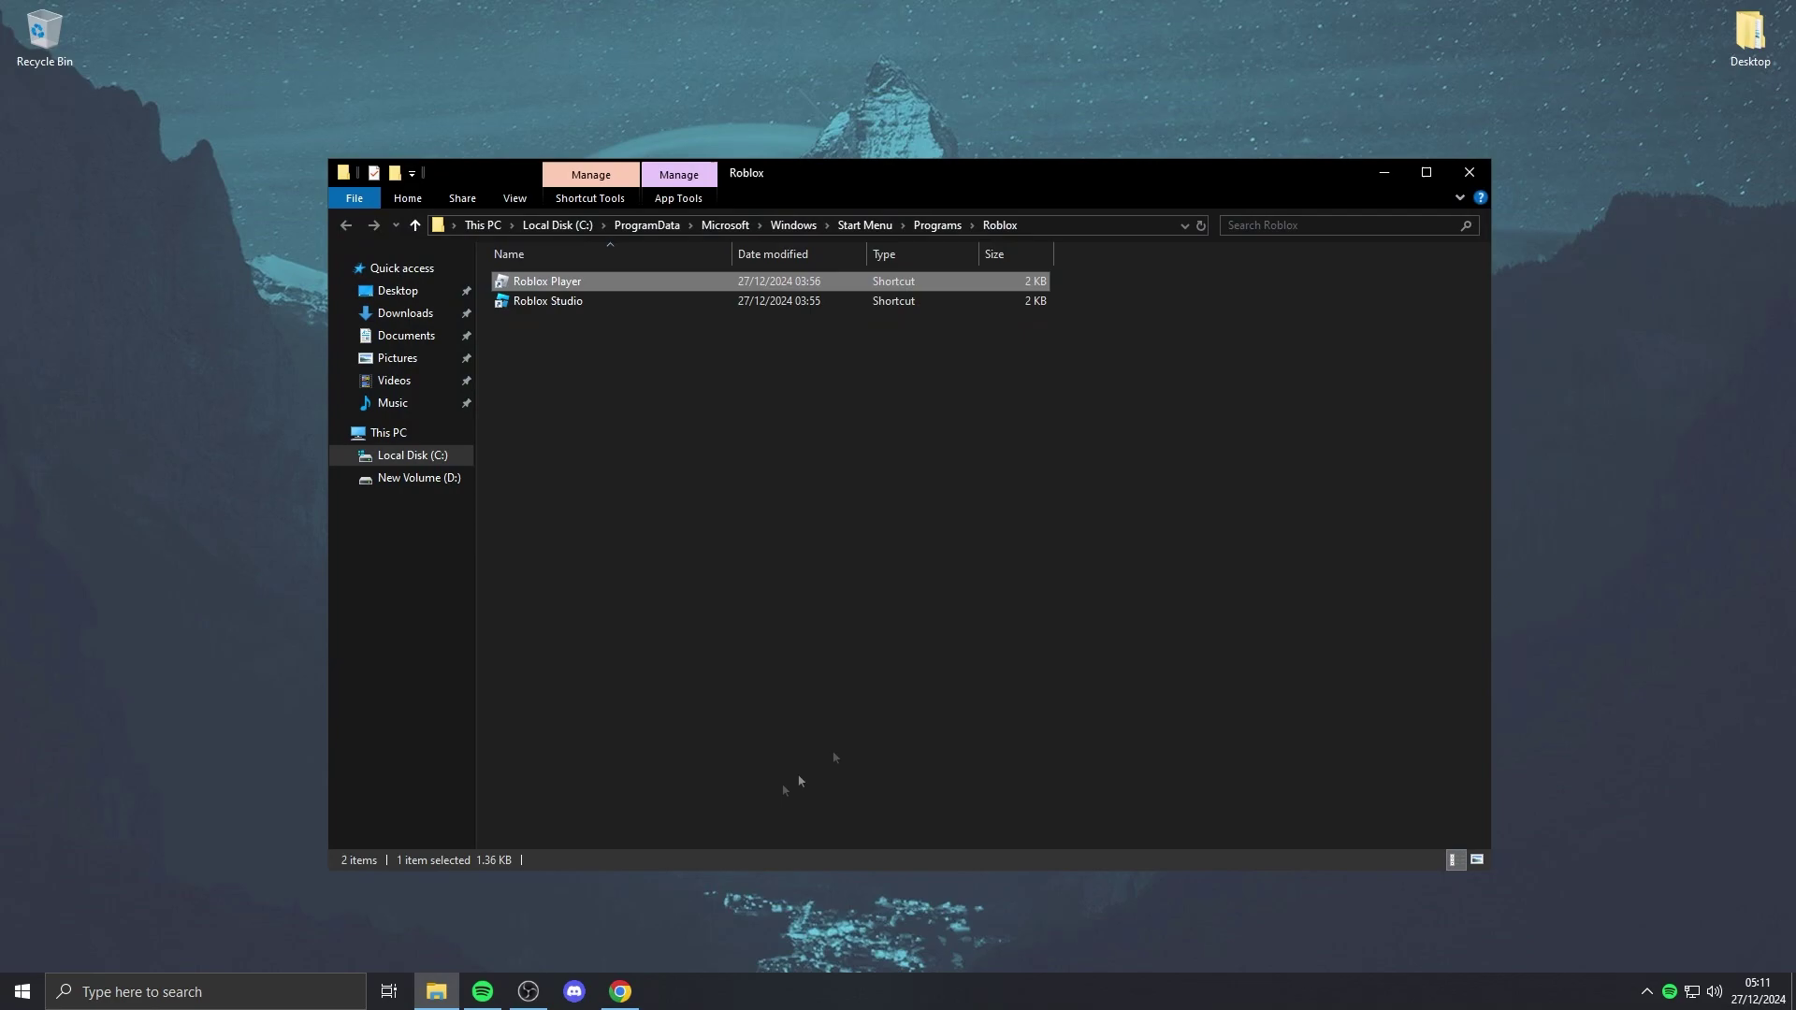
right_click(650, 287)
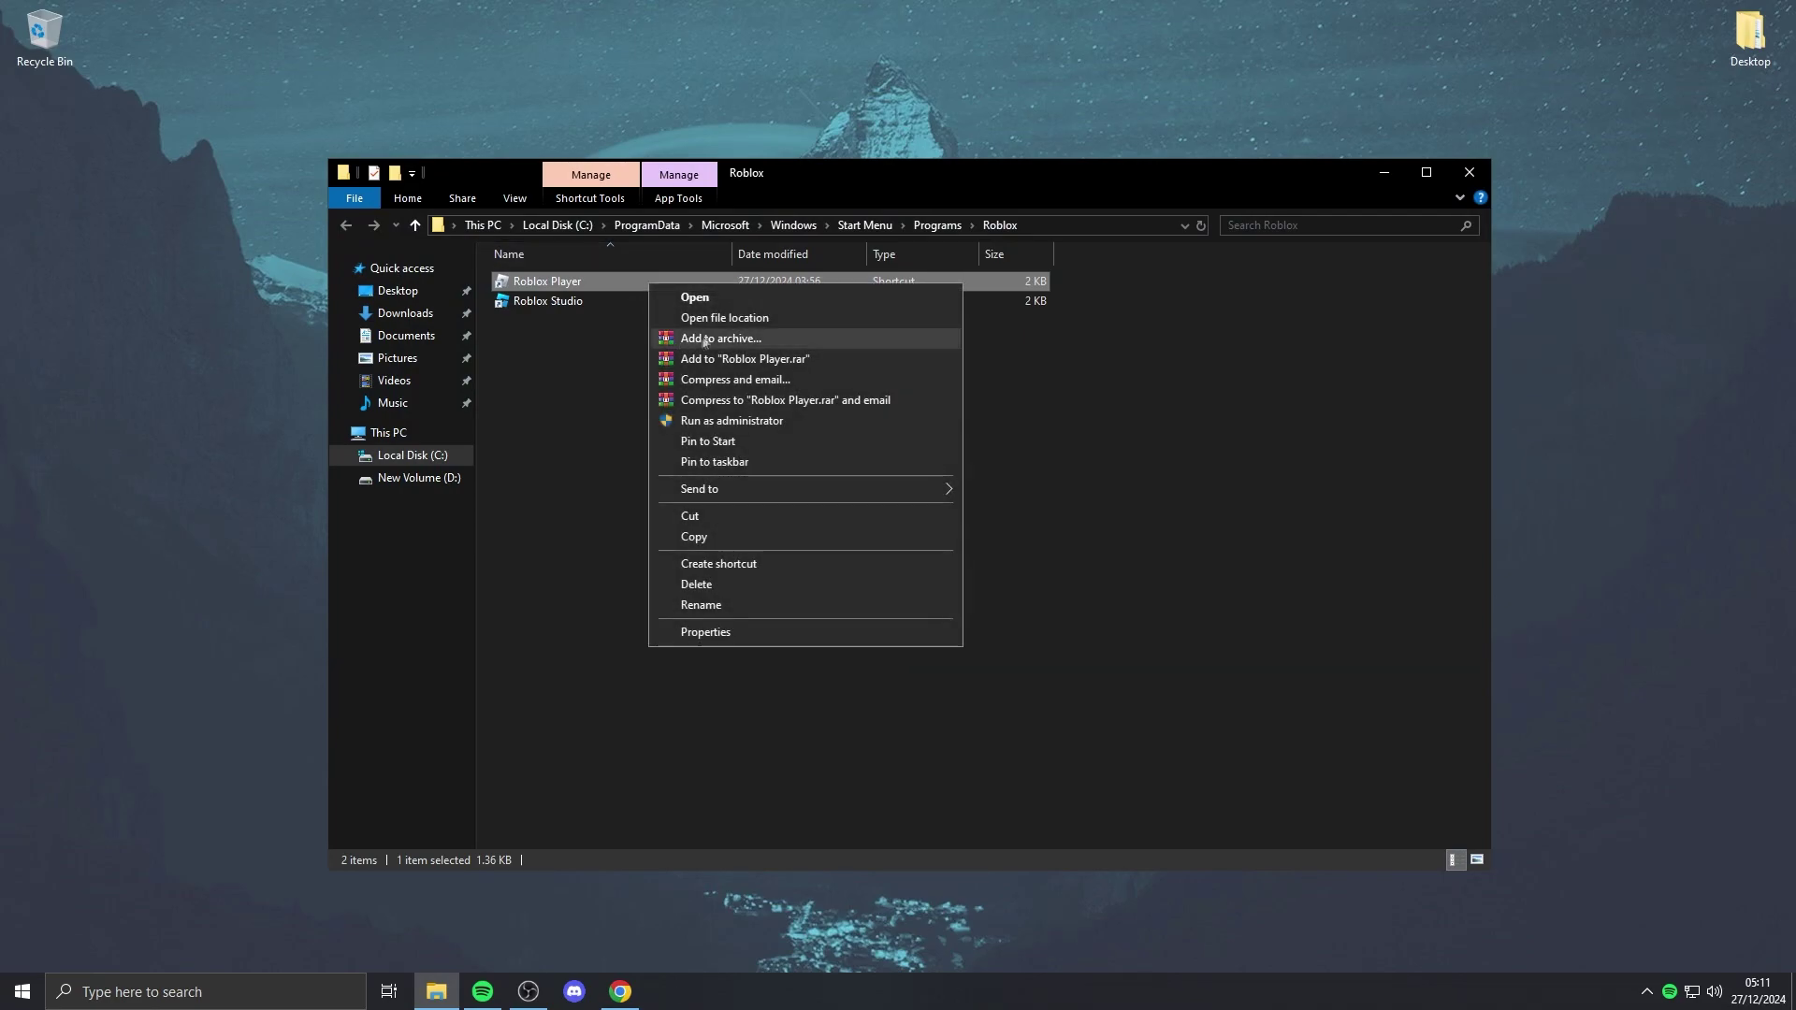
left_click(697, 318)
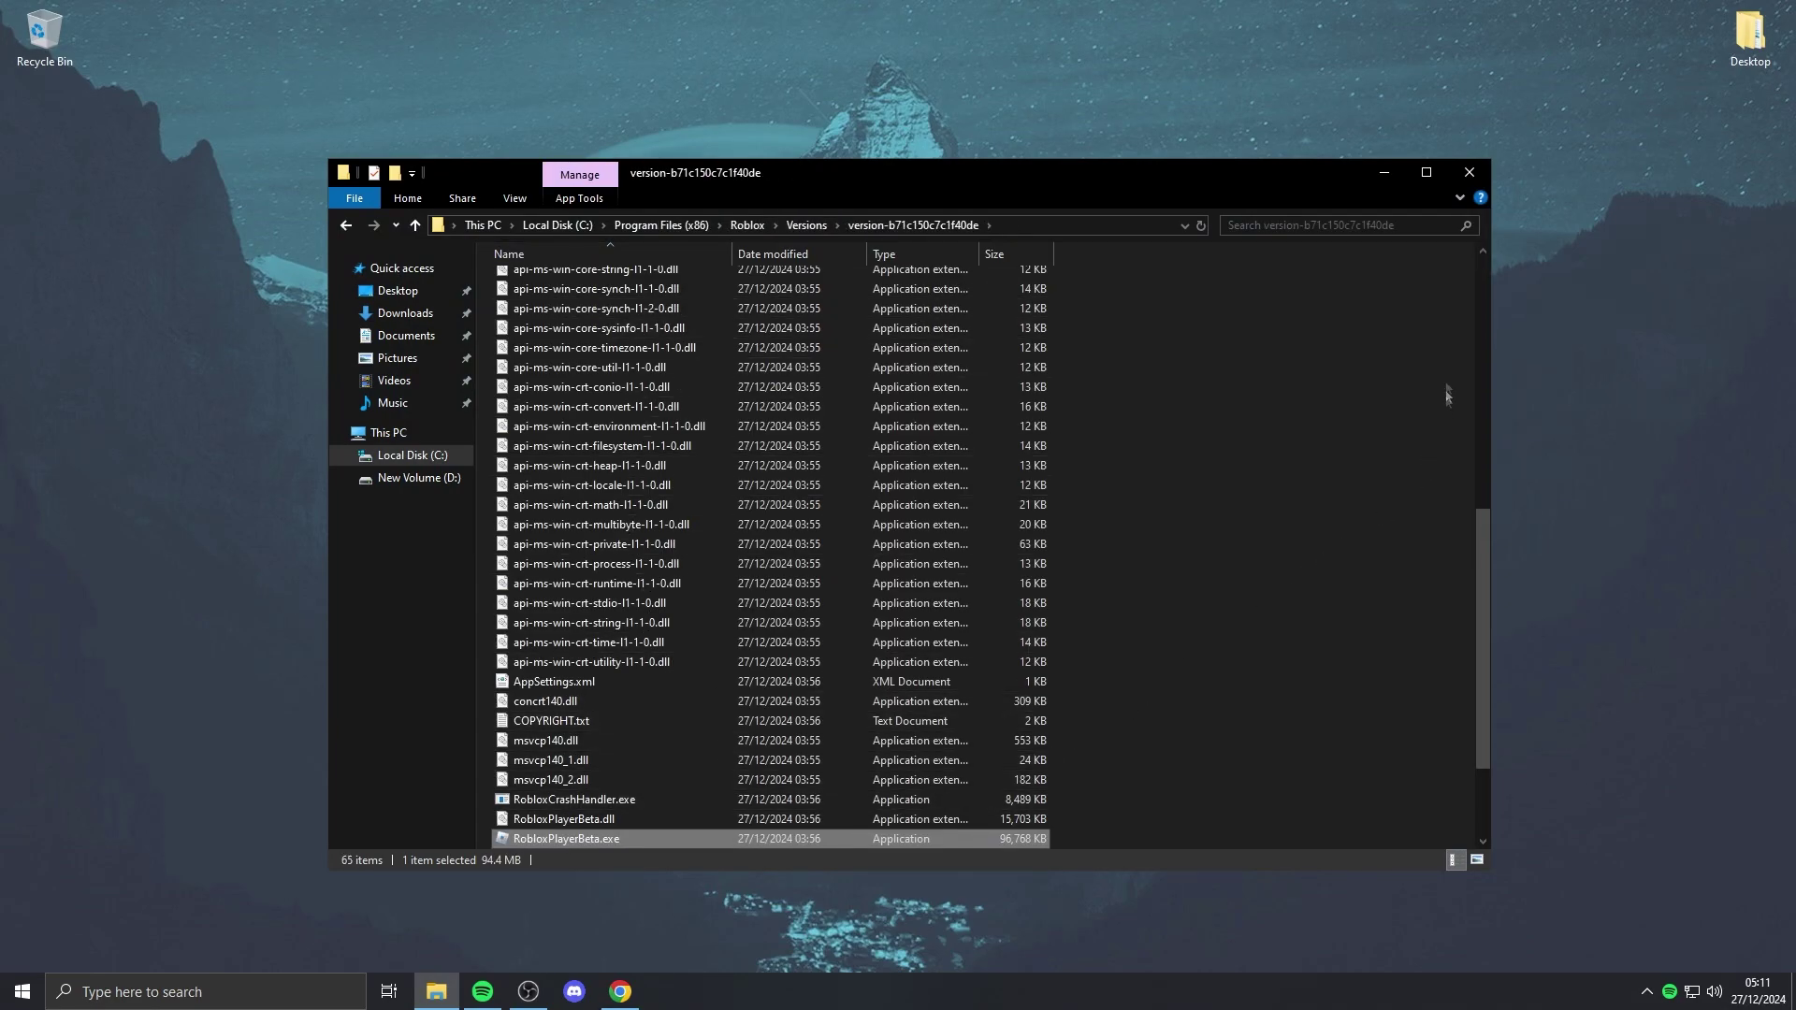
Step: Maximise the folder window and open the compatibility properties of RobloxPlayerLauncher.exe
left_click(1426, 172)
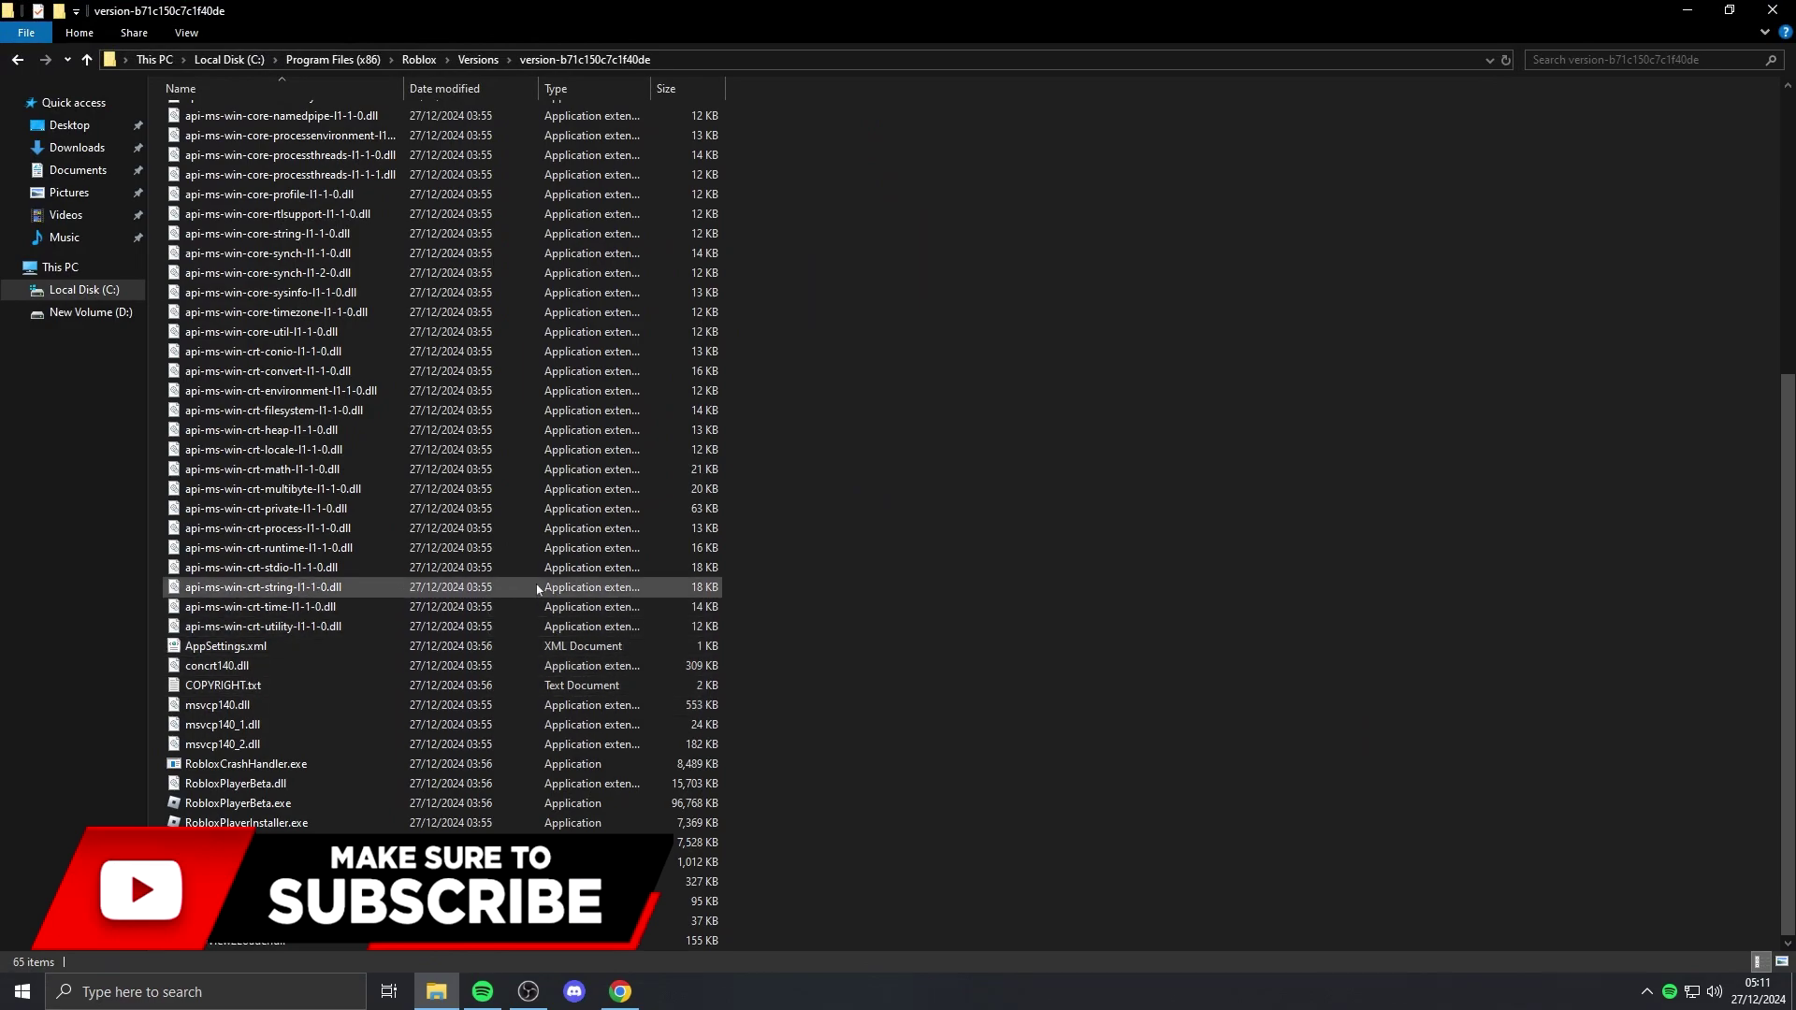
left_click(318, 839)
right_click(318, 837)
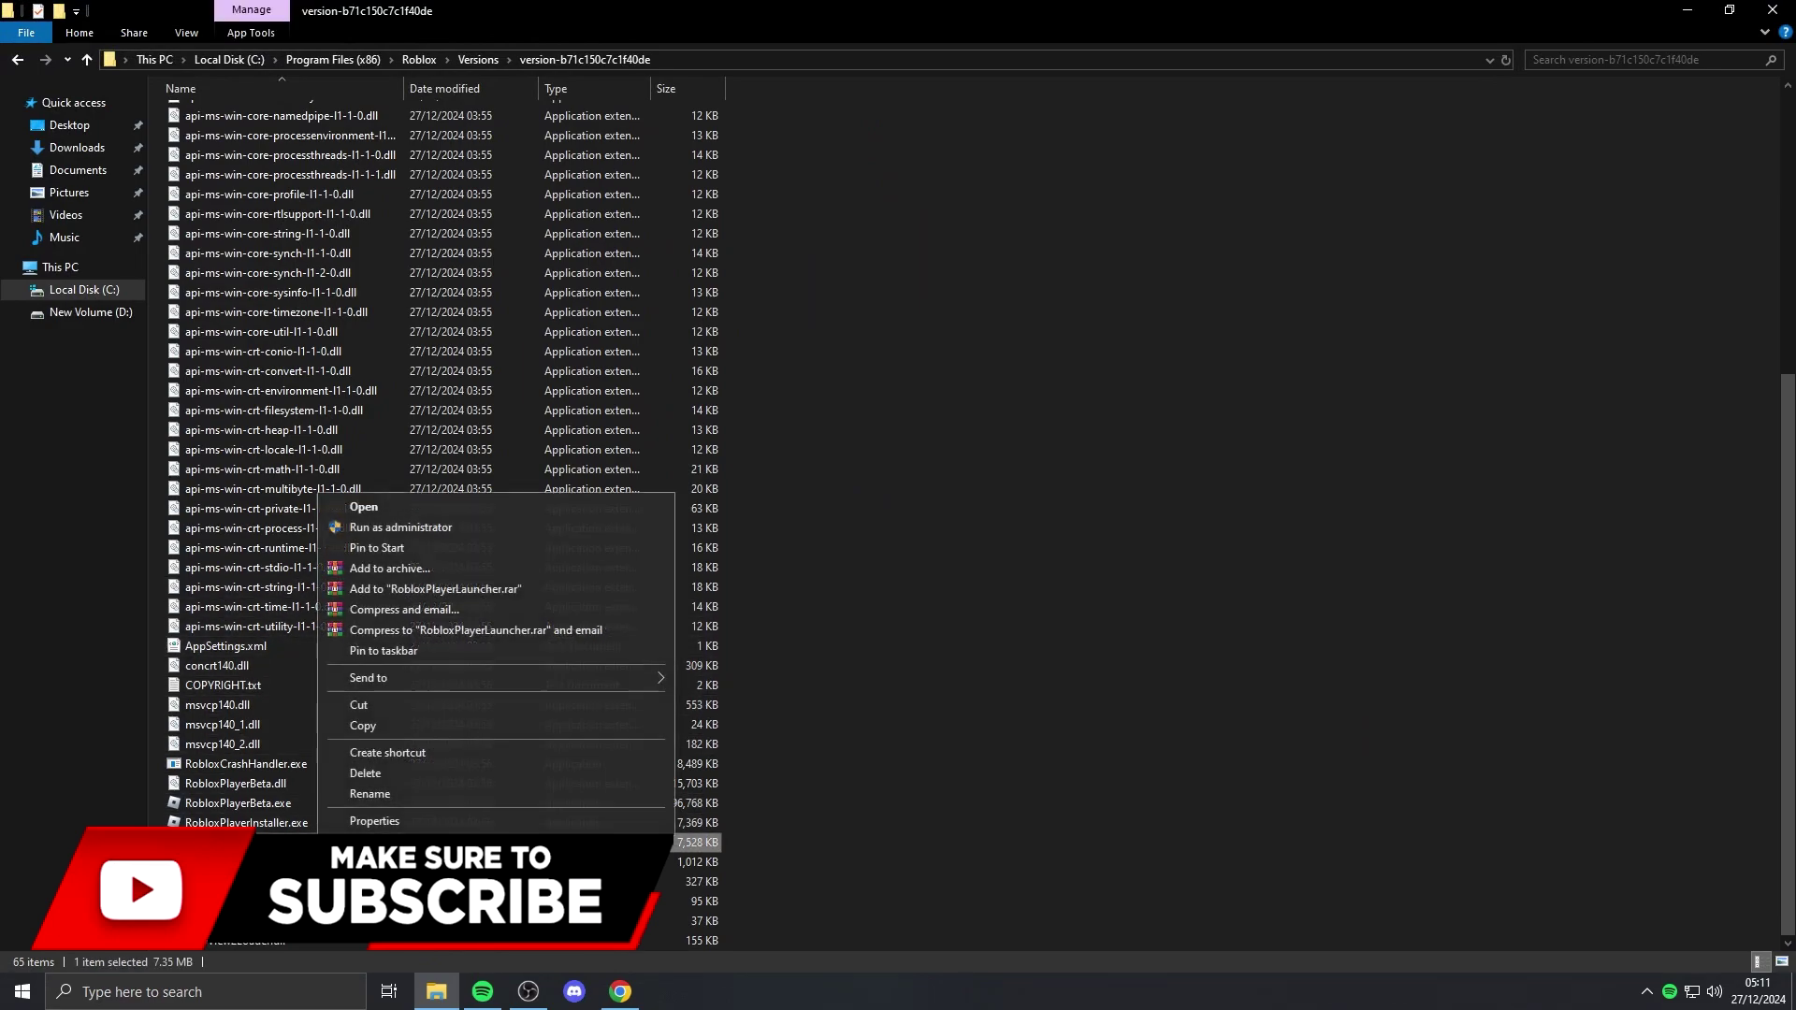
left_click(436, 819)
left_click_drag(902, 487, 949, 440)
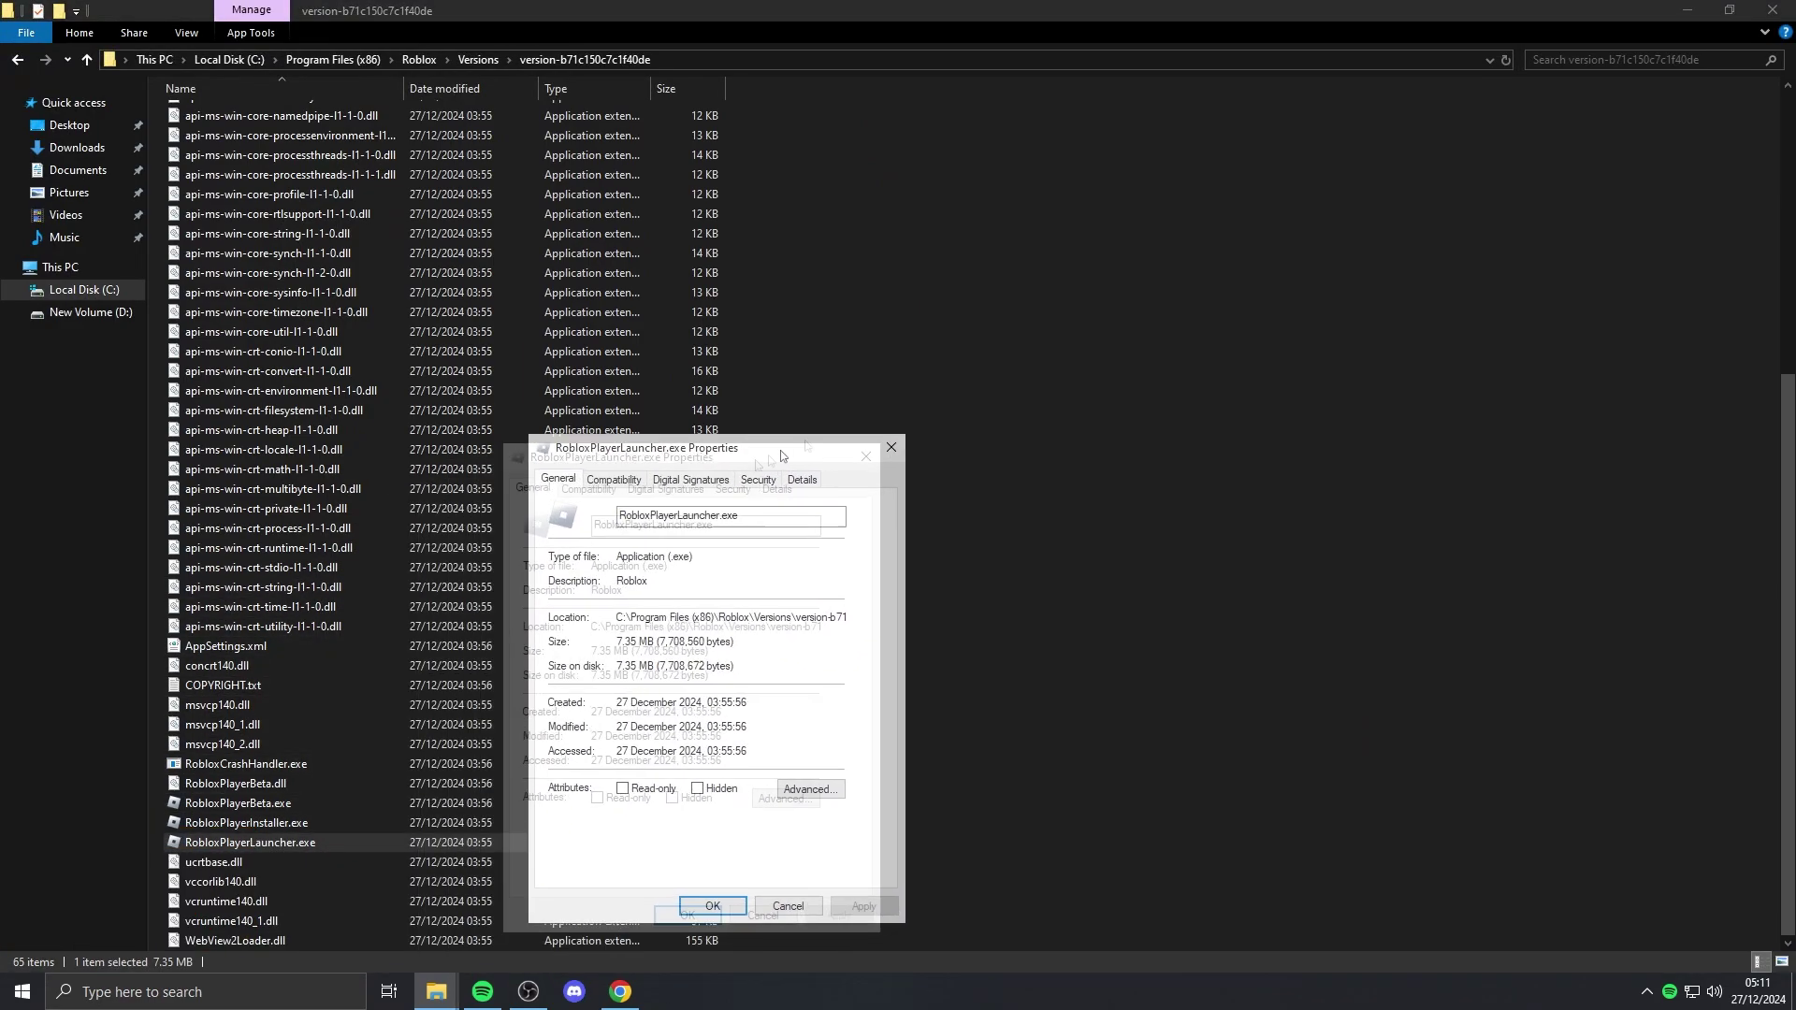
left_click(708, 159)
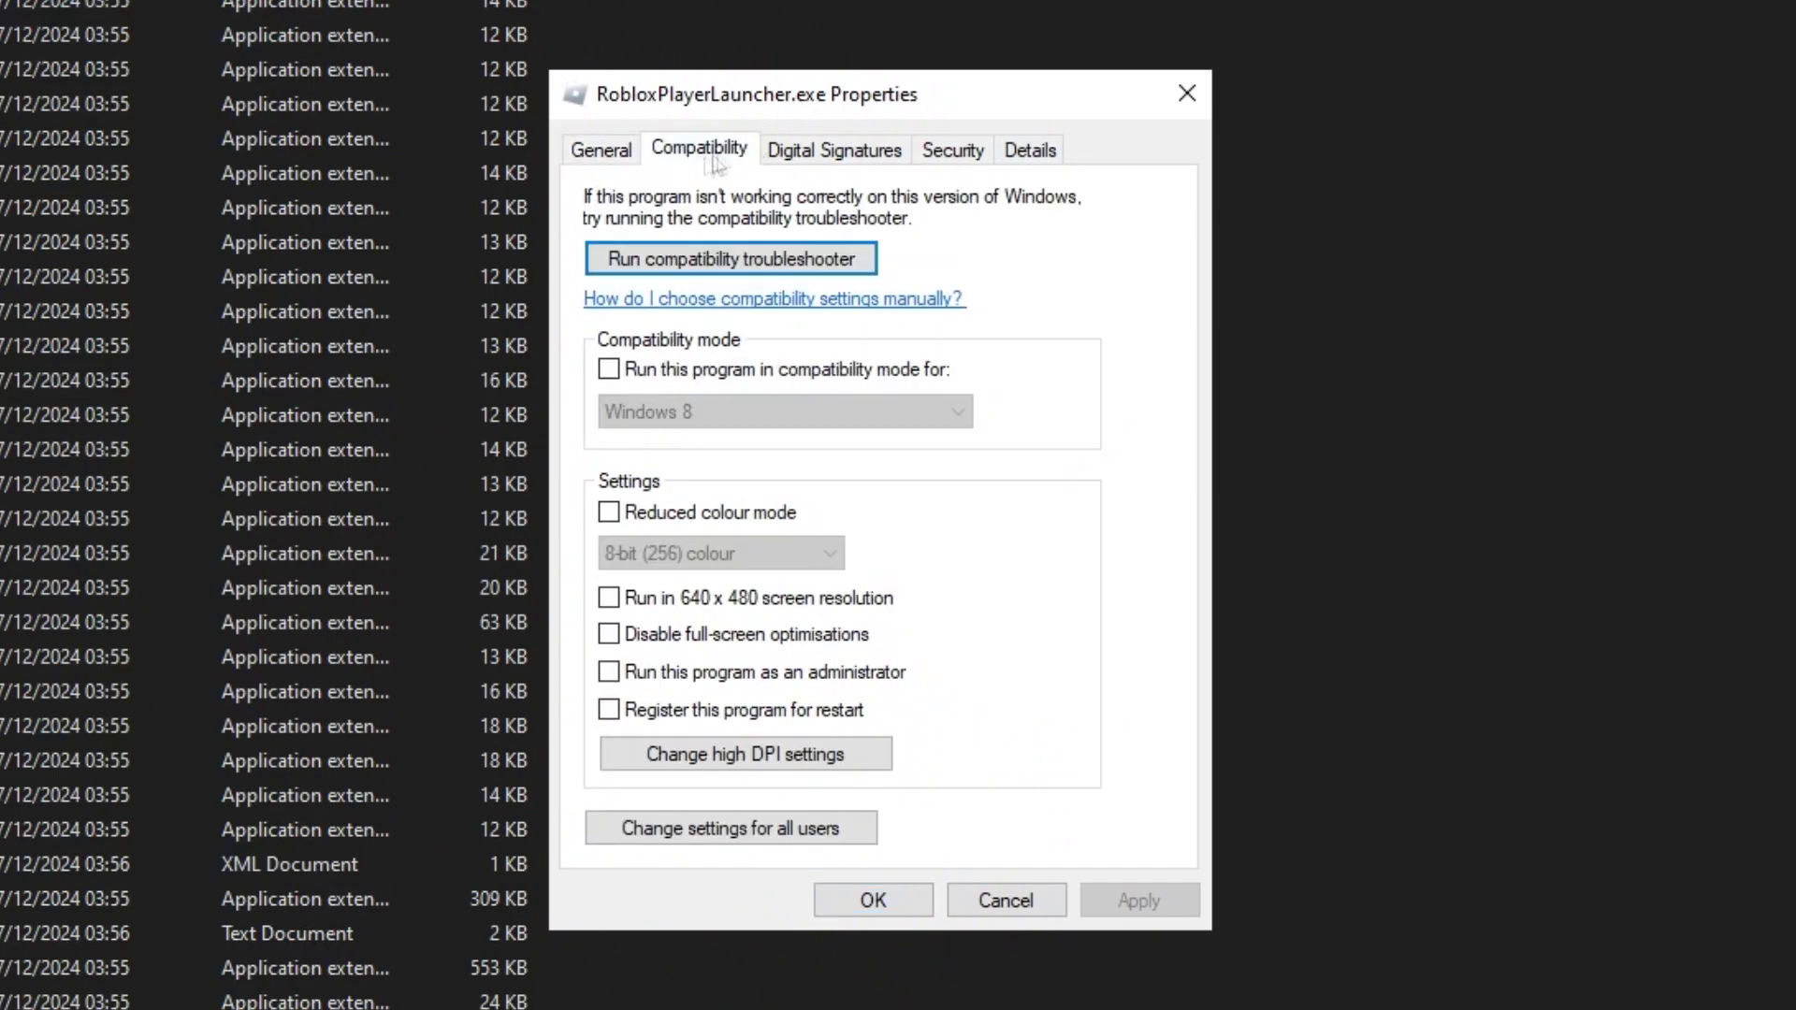
Step: Disable full-screen optimisations, run the launcher as an administrator, override high DPI scaling with Application, and apply these compatibility settings
left_click(609, 636)
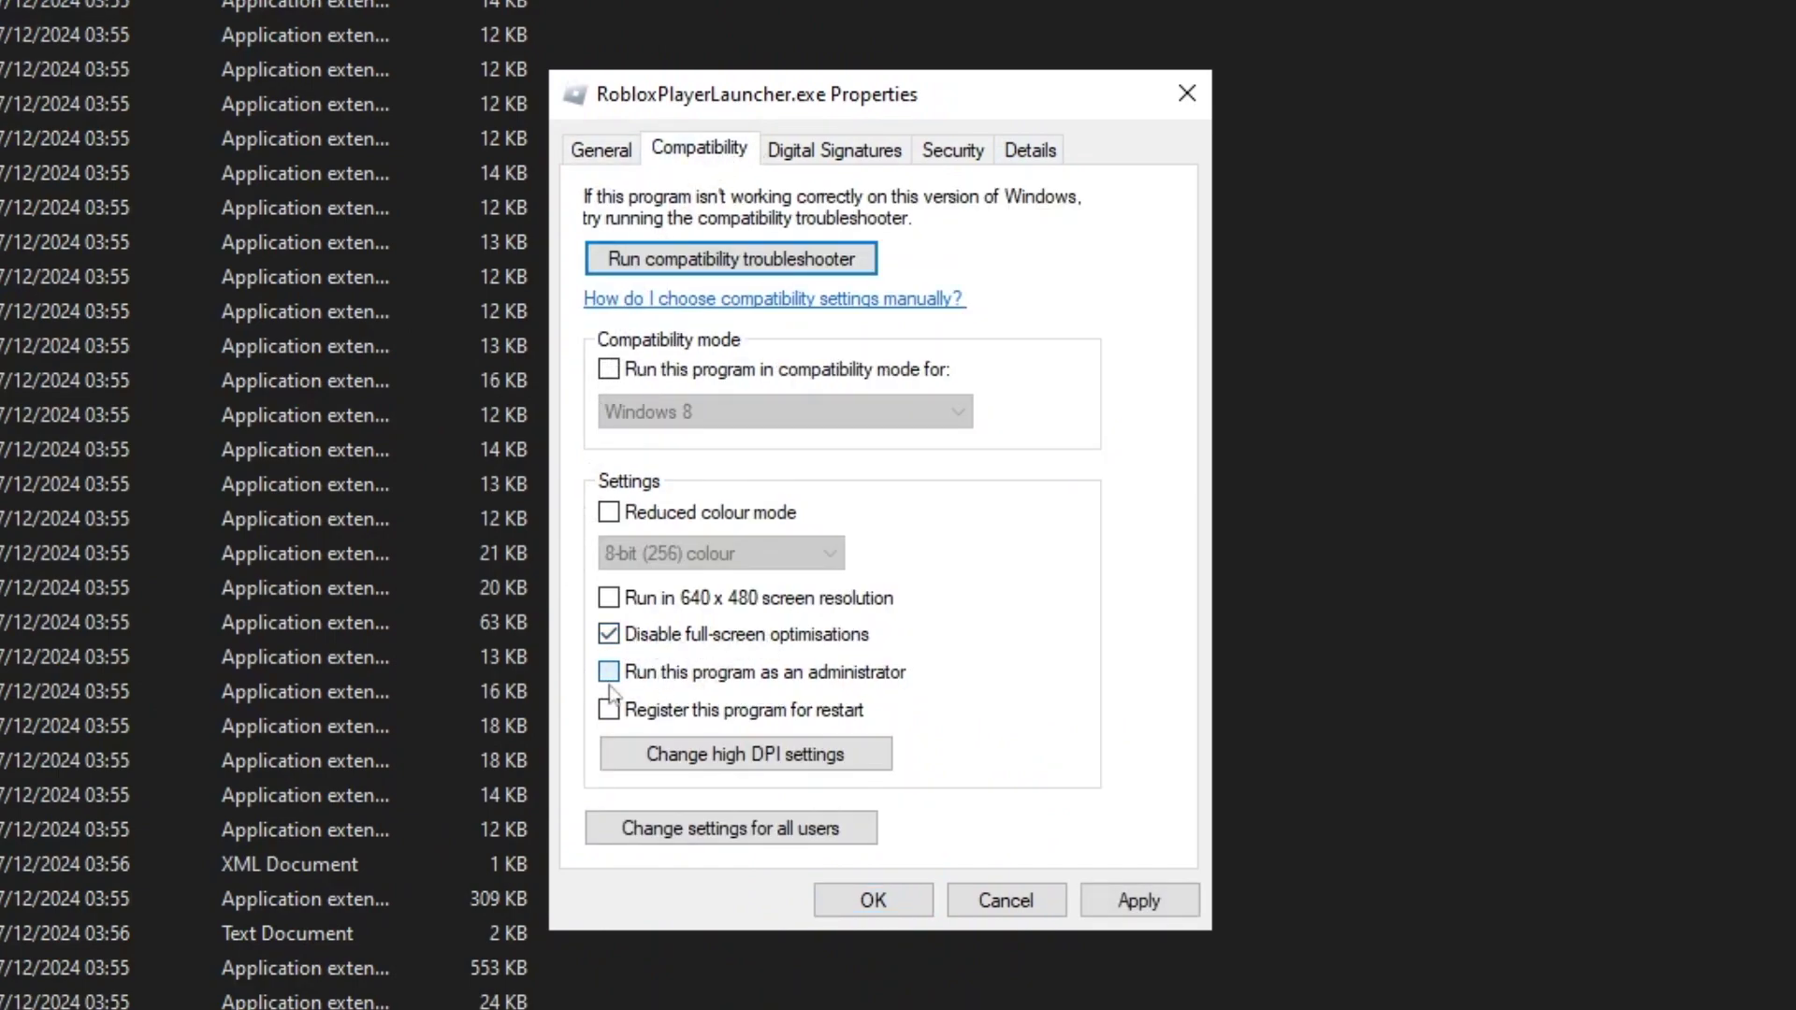
left_click(746, 754)
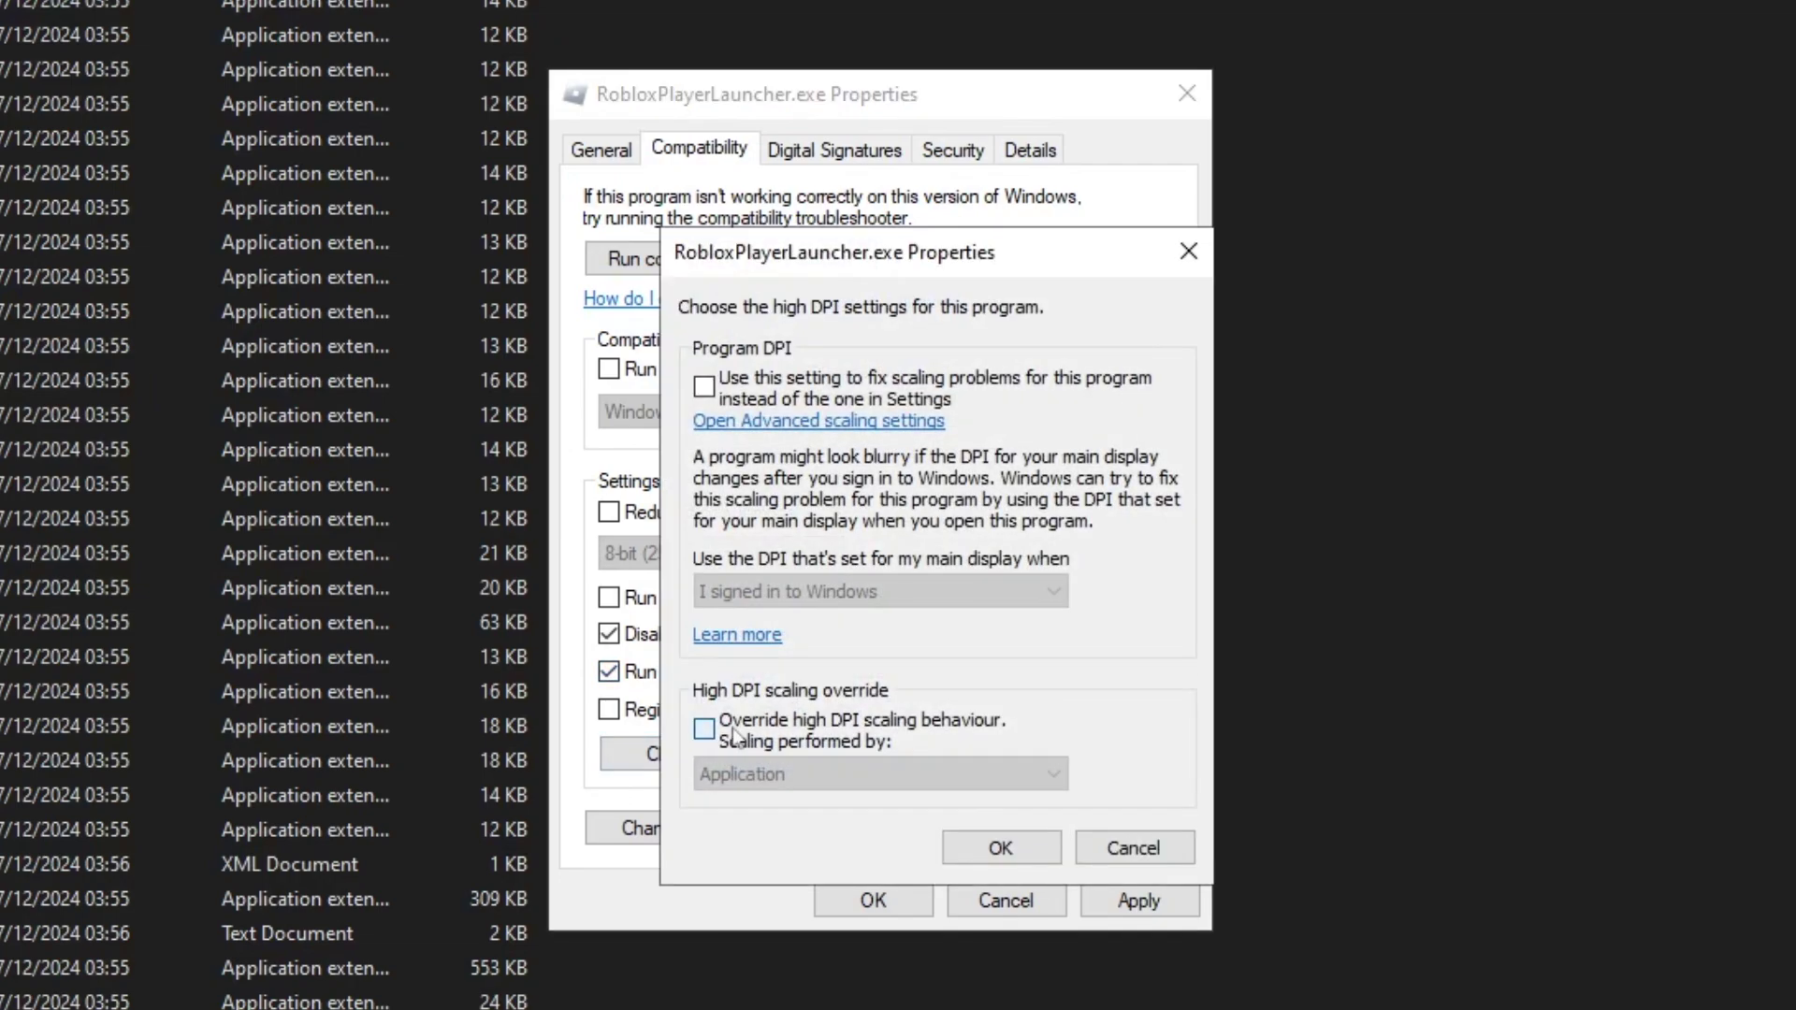
left_click(748, 730)
left_click(793, 772)
left_click(754, 799)
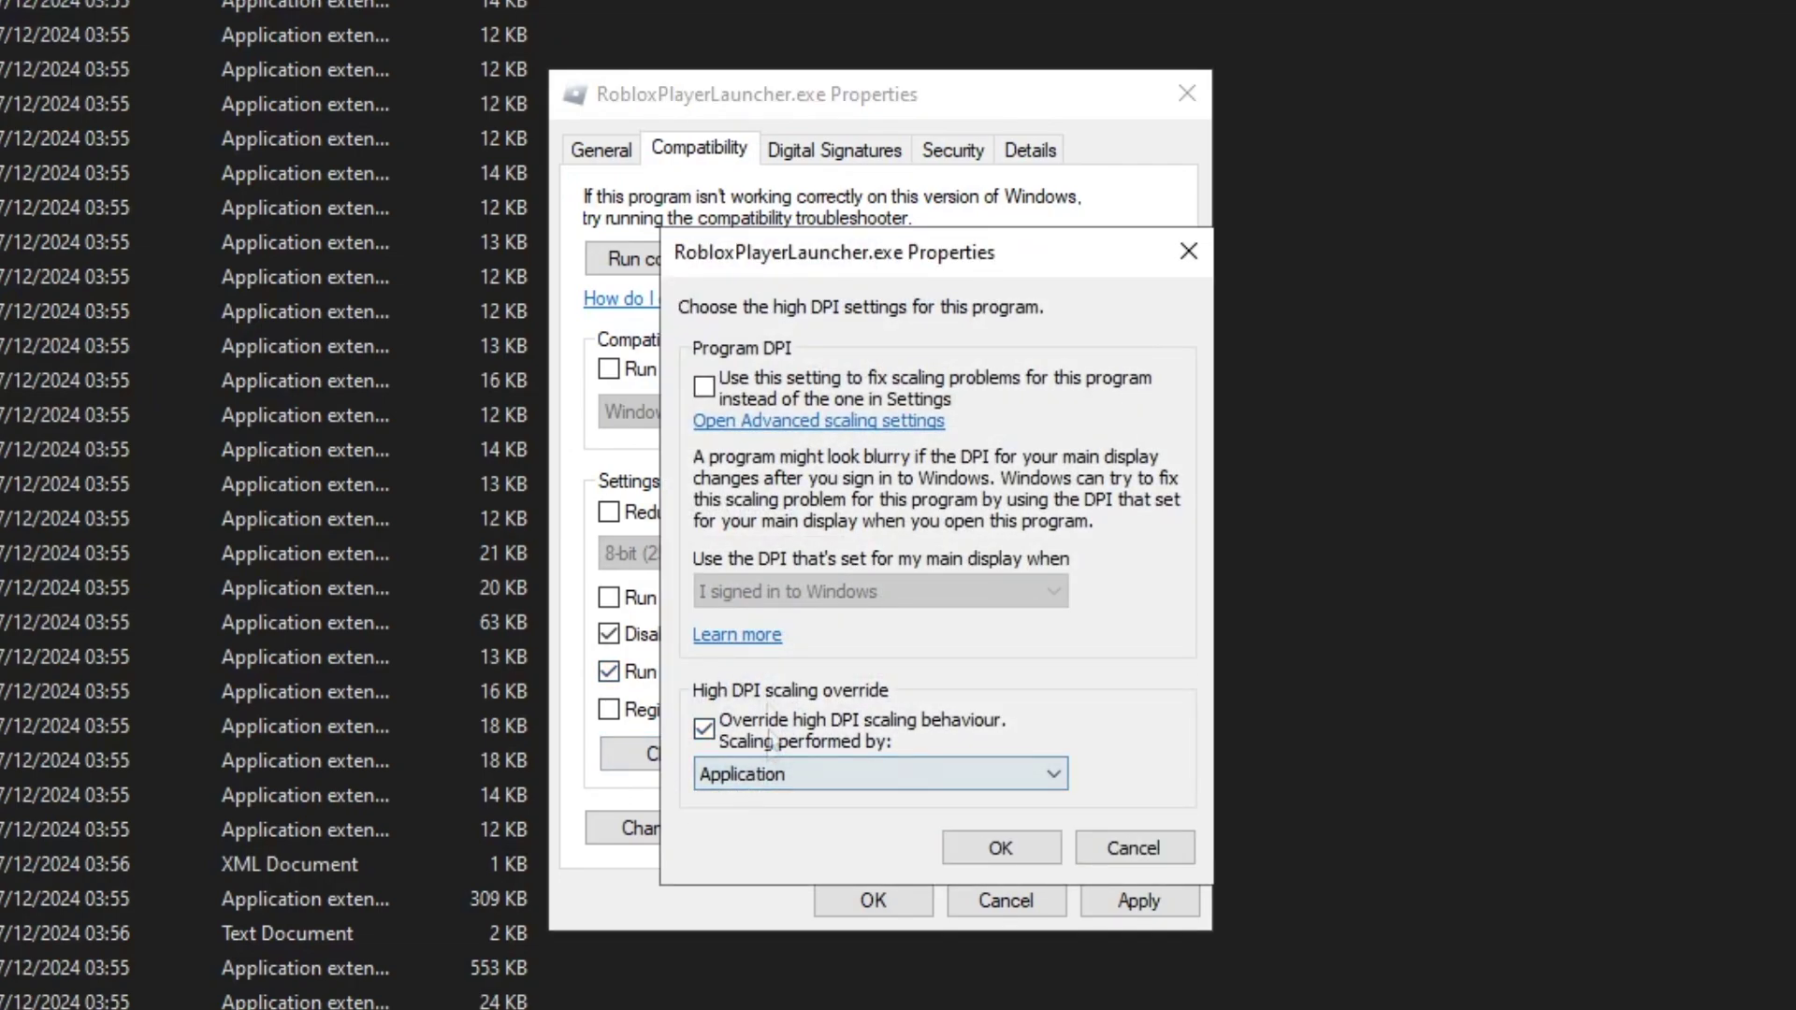
left_click(954, 853)
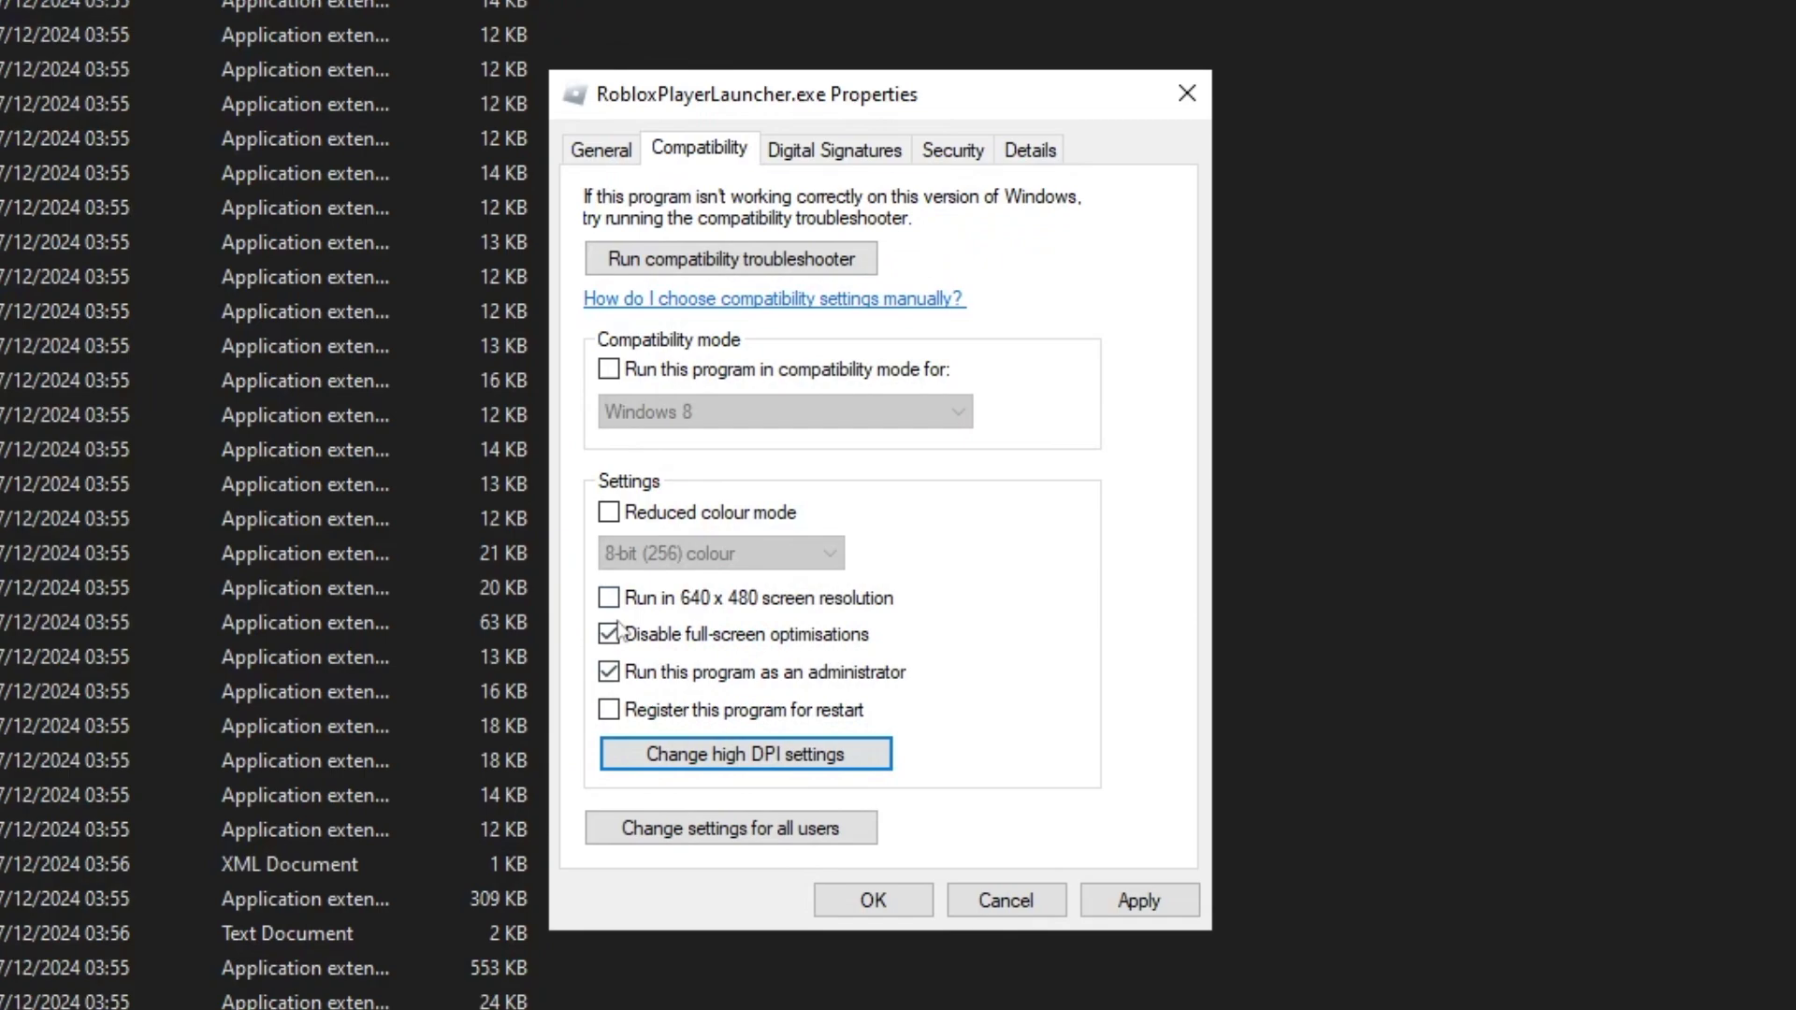
left_click(1105, 900)
left_click(912, 900)
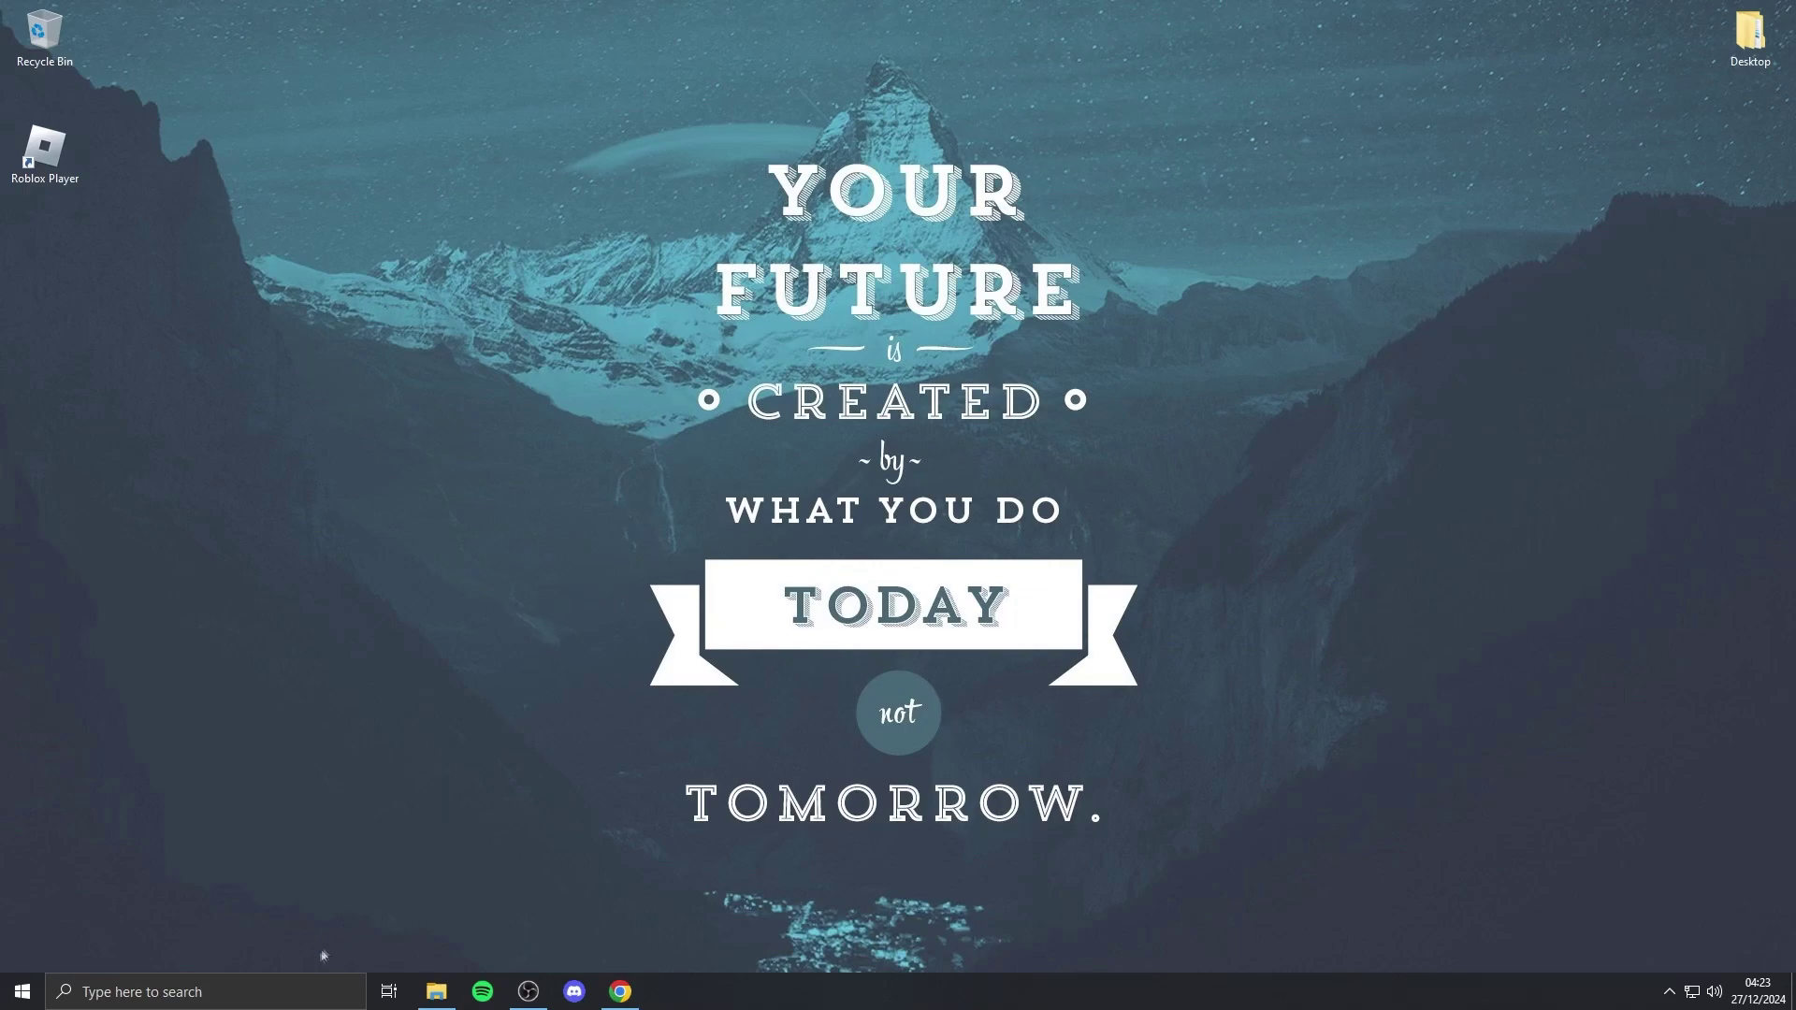
Step: Search Windows for "restore point" and open the System Protection settings
left_click(309, 990)
type("resto")
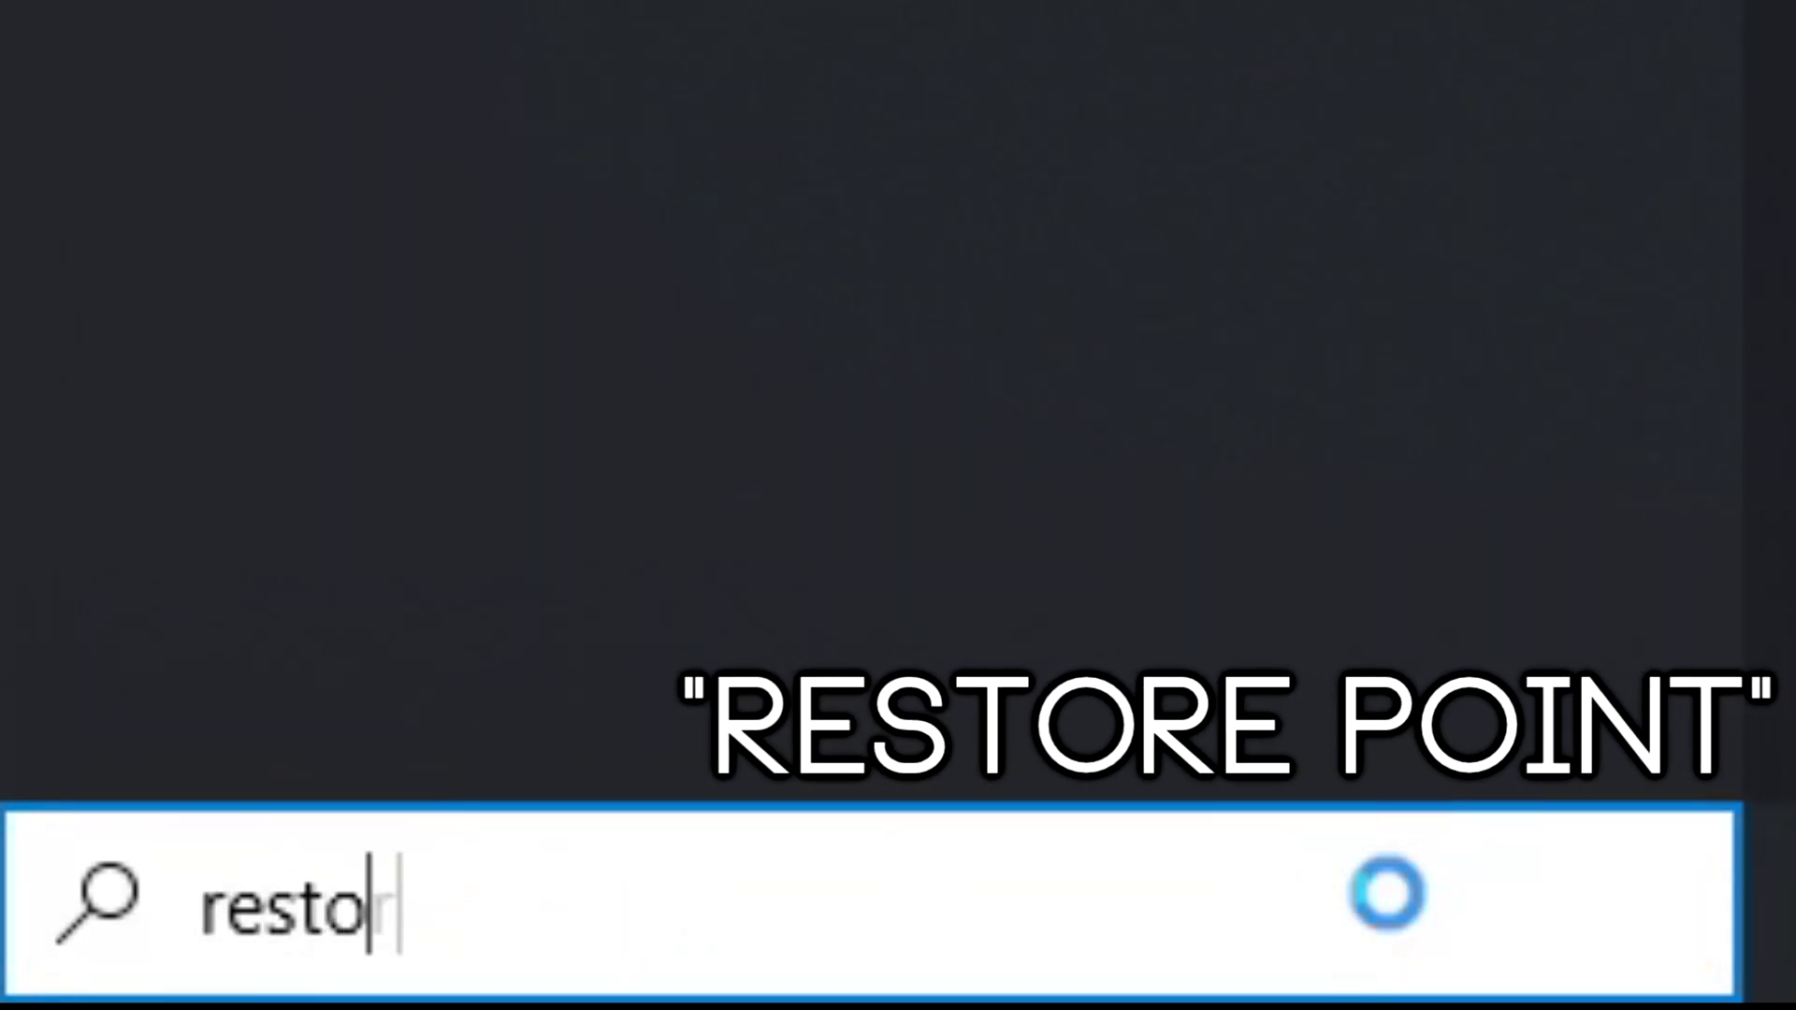
type("re point")
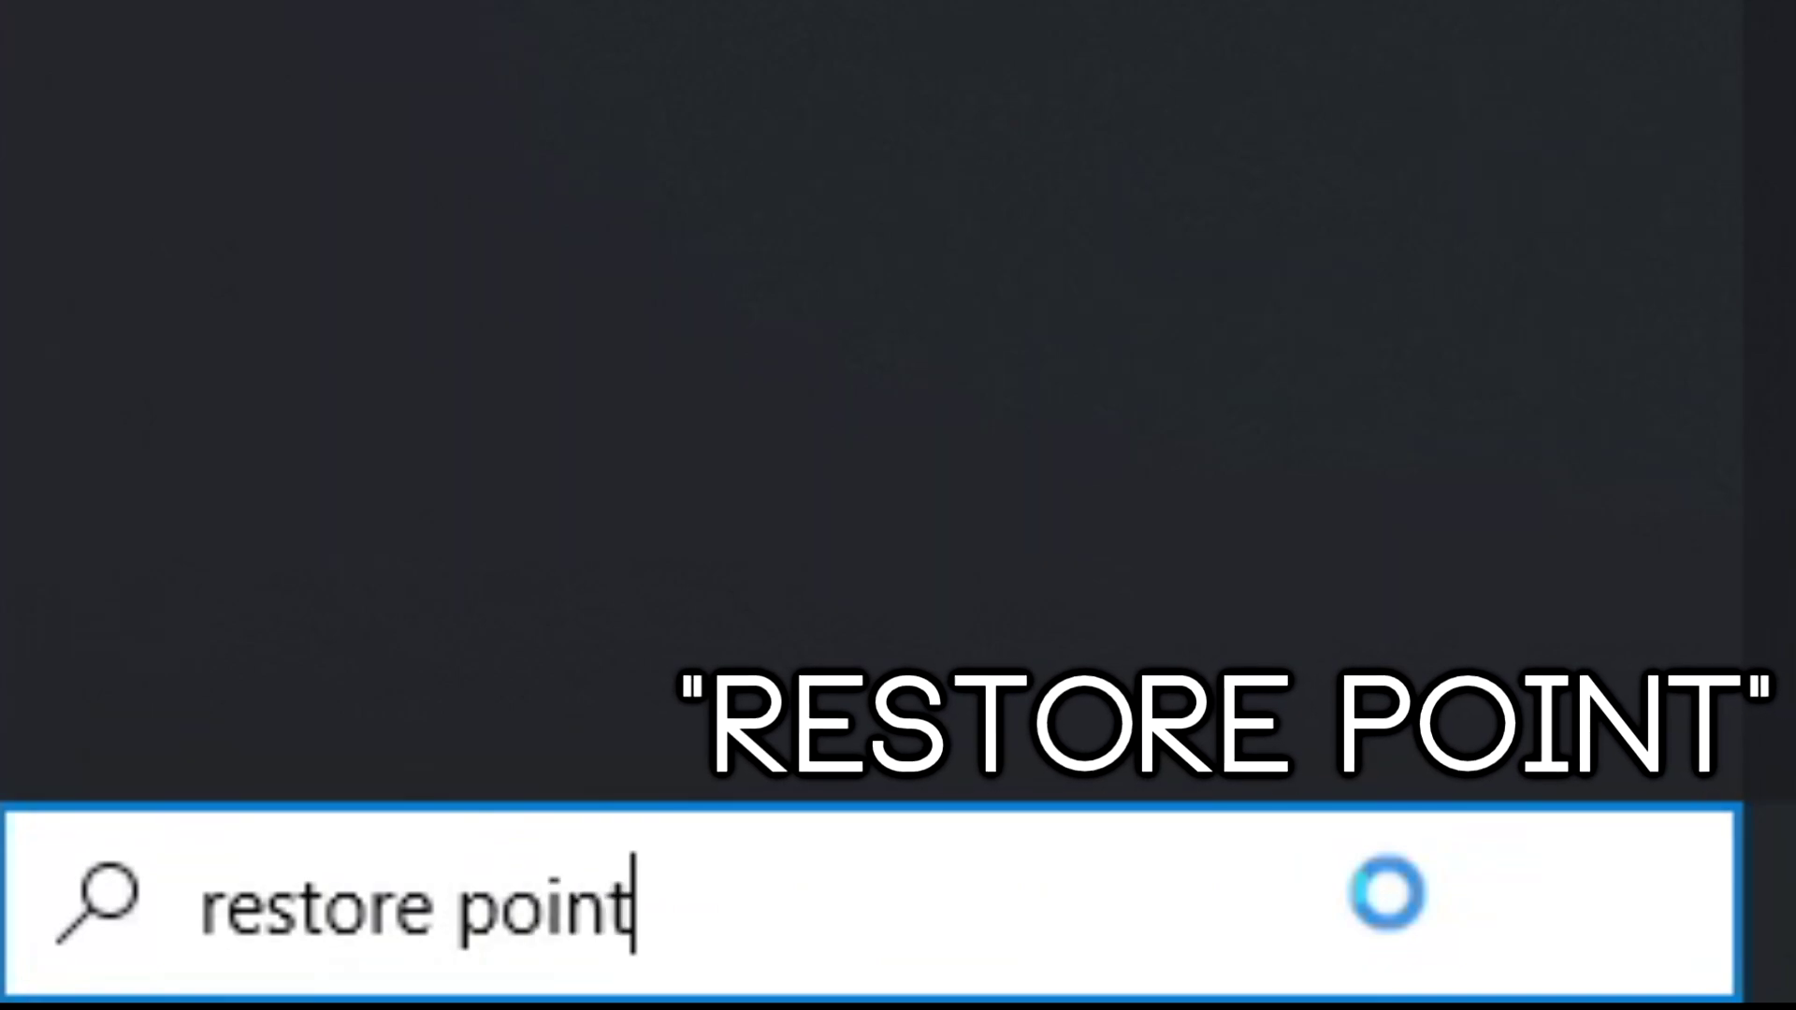
key("Return")
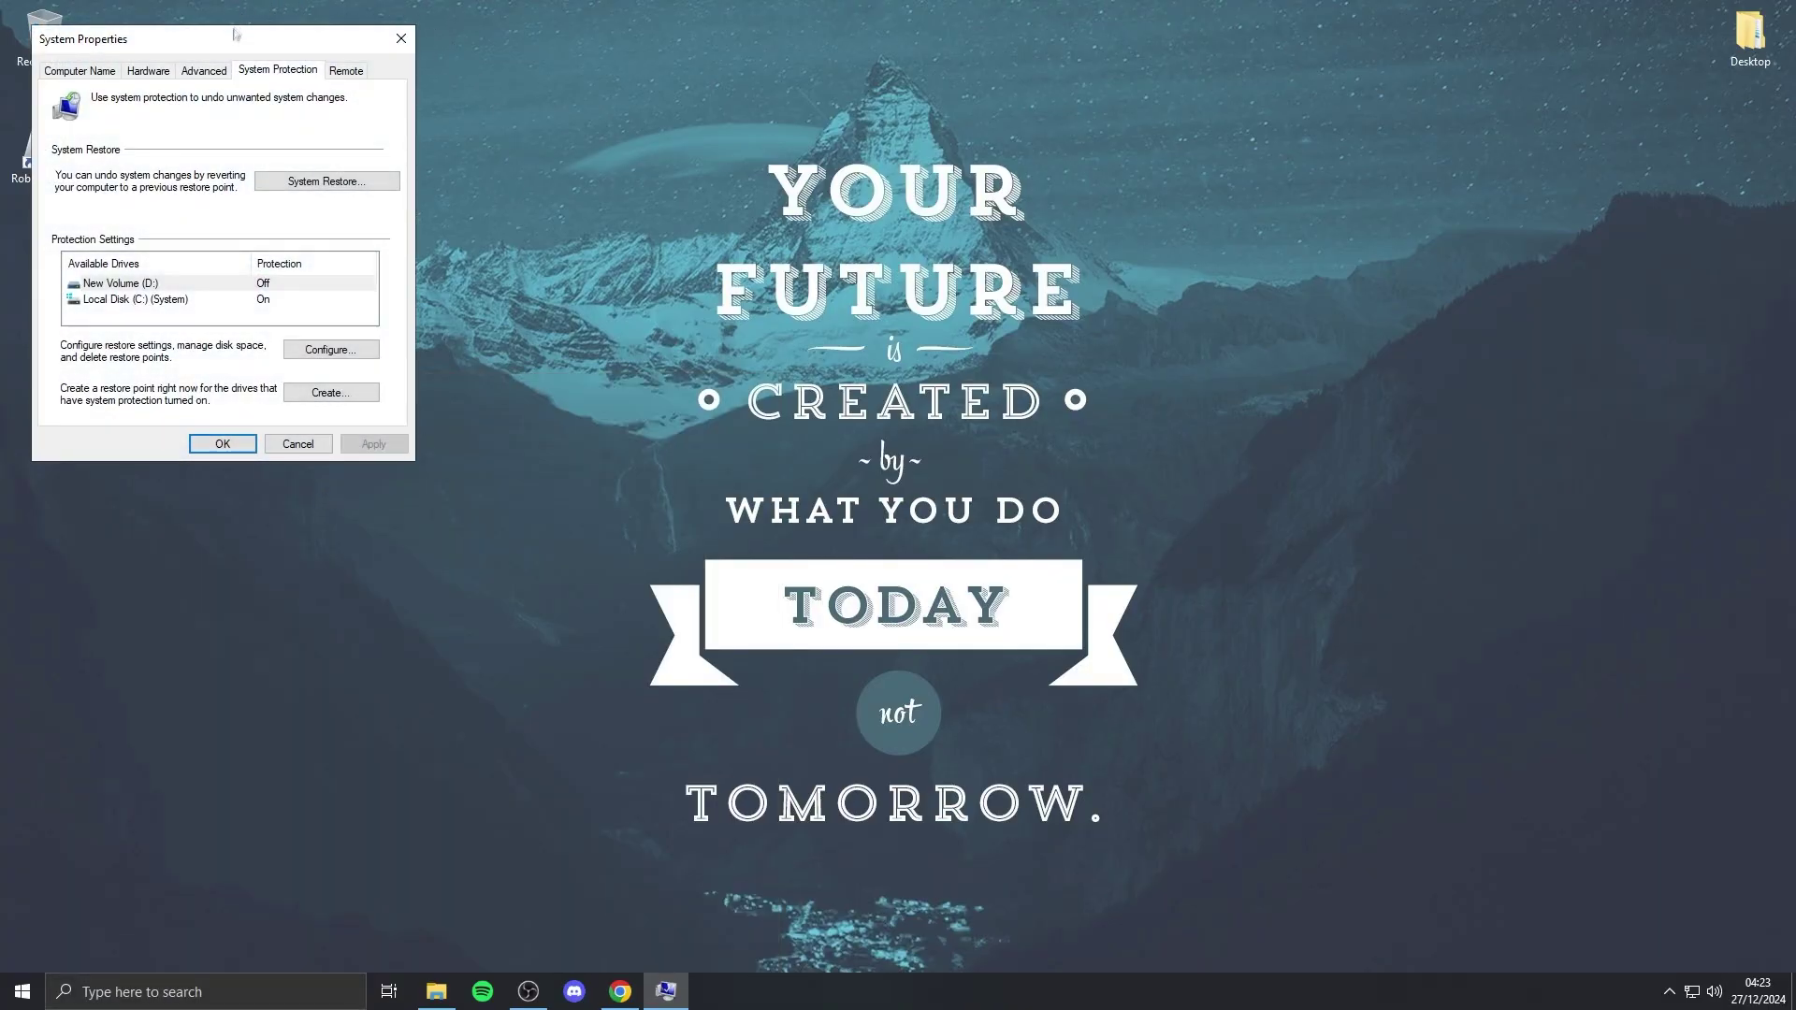
Step: Create a restore point described as "Restore Point" with Local Disk (C:) selected, and close System Properties
left_click_drag(228, 52, 890, 184)
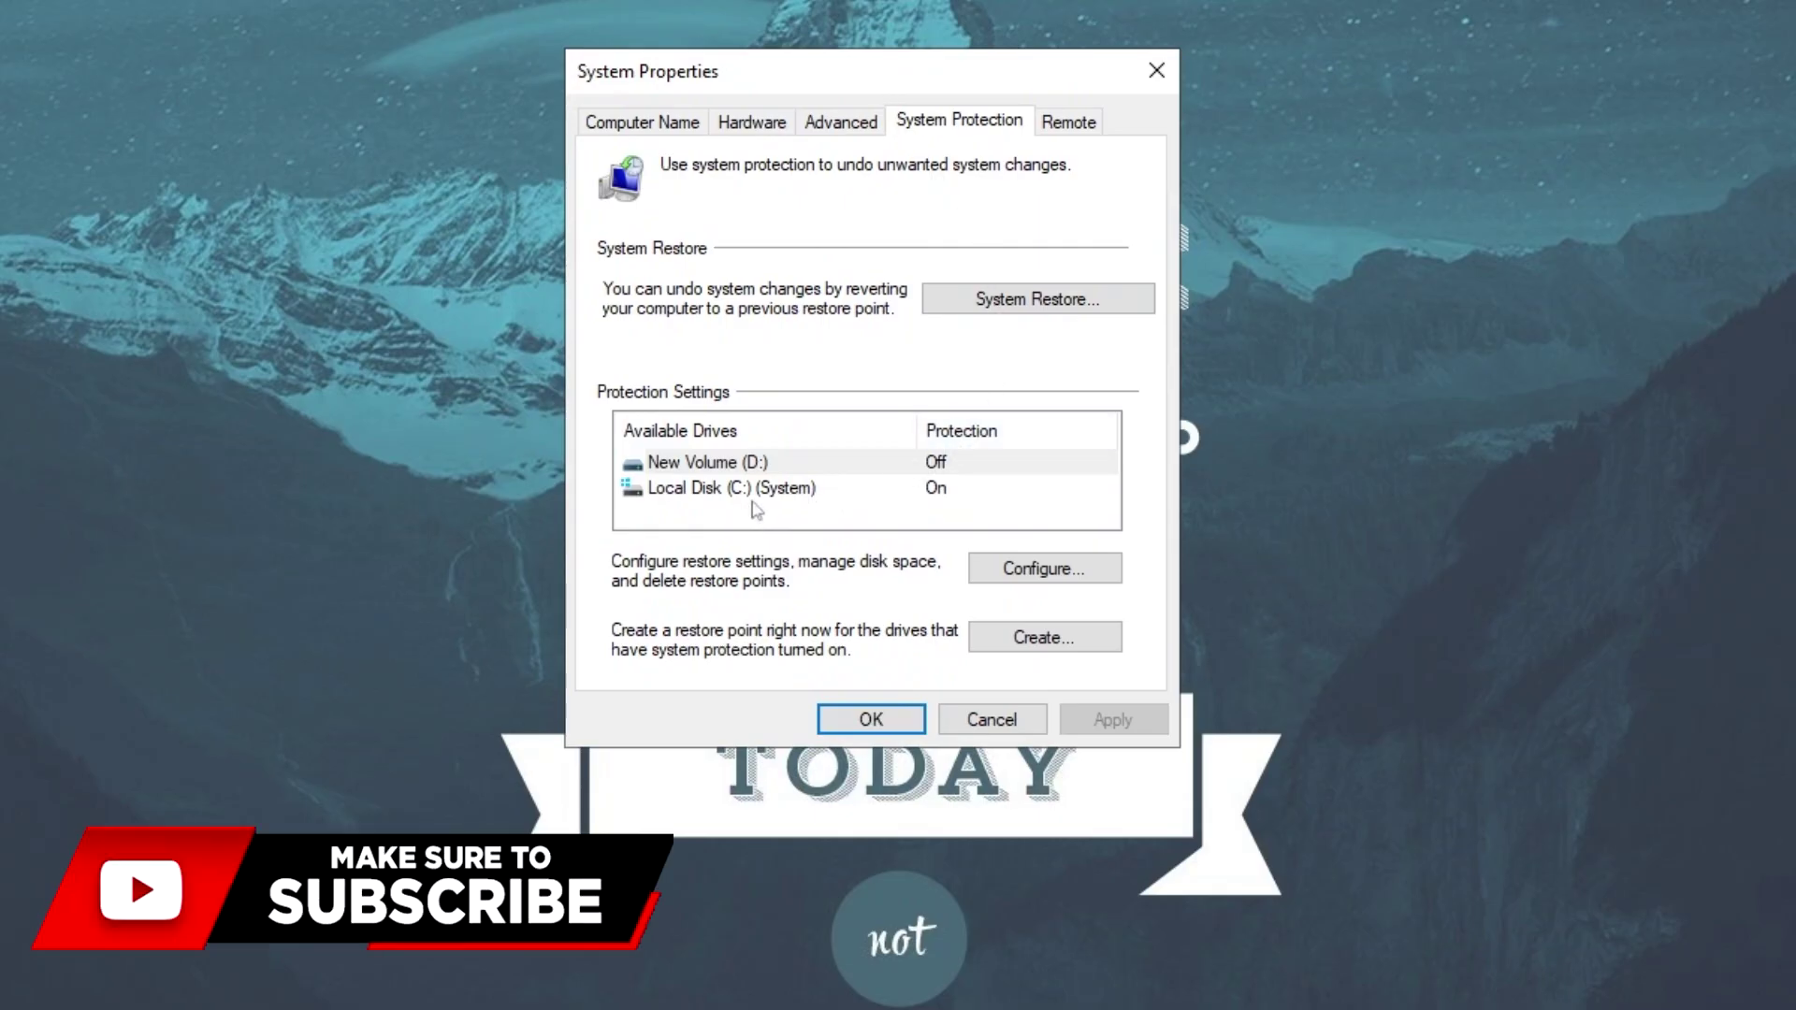
left_click(821, 433)
left_click(1001, 627)
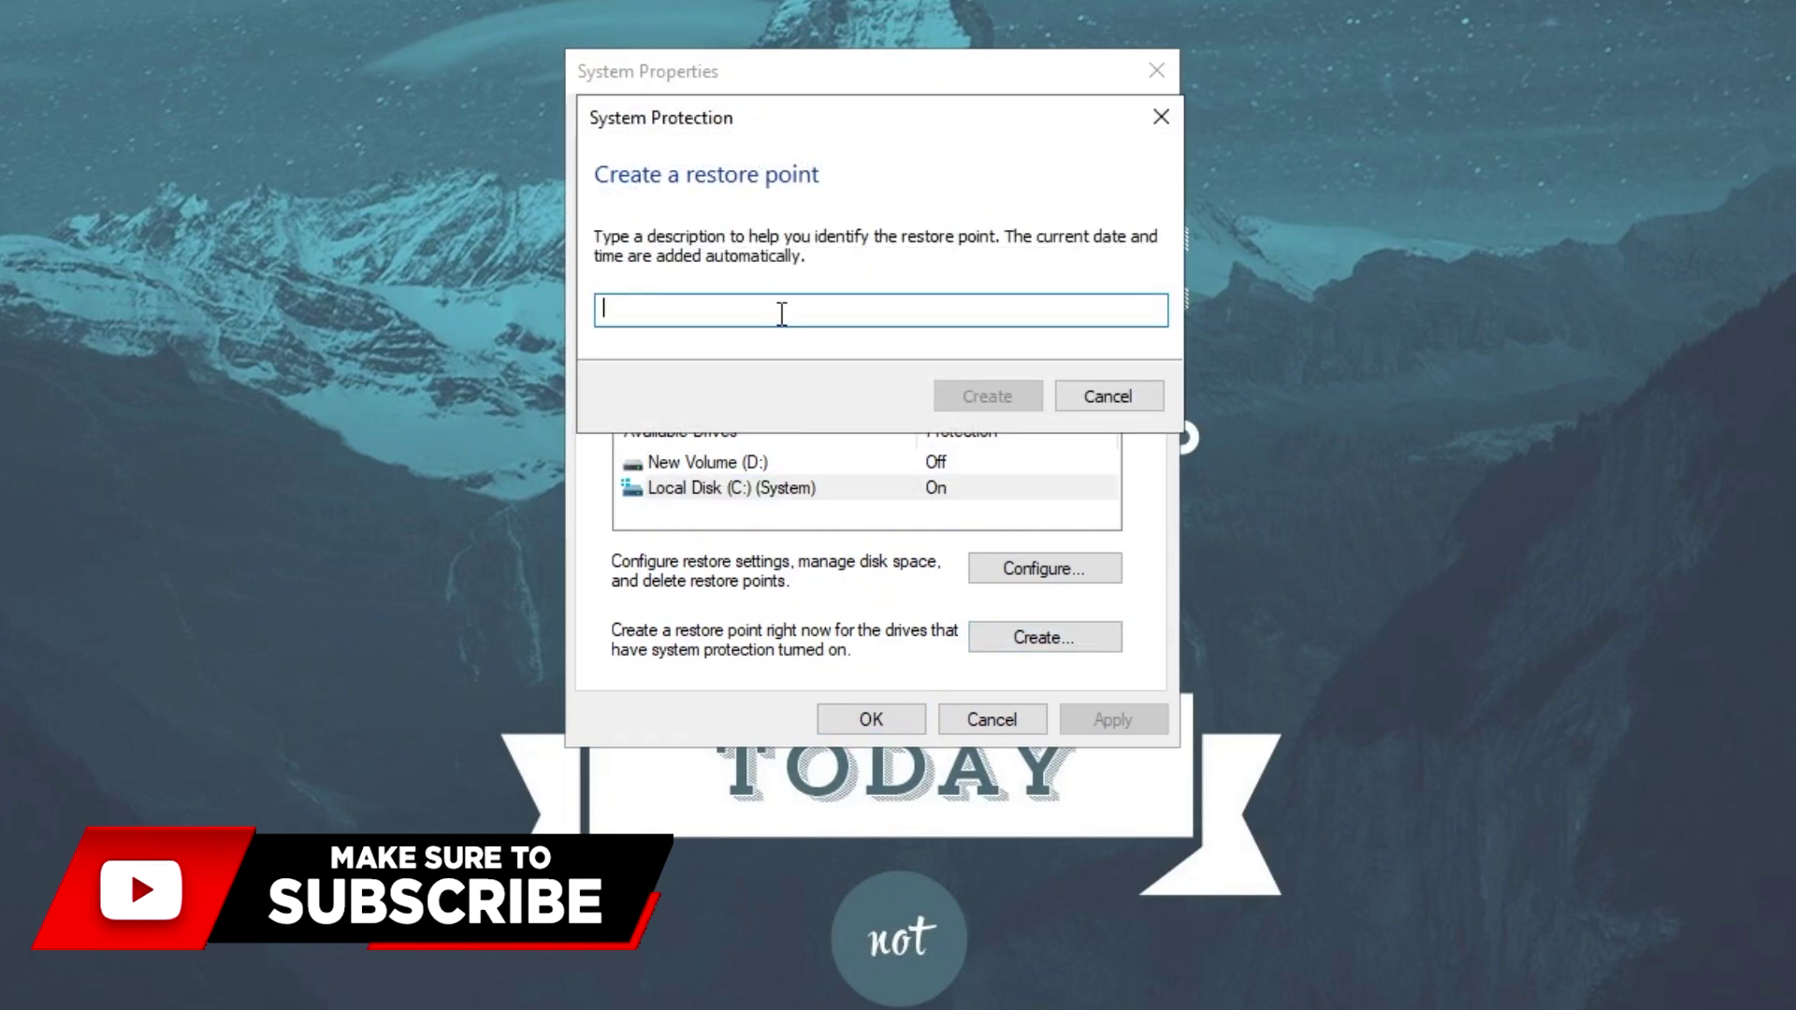
type("Restore Point")
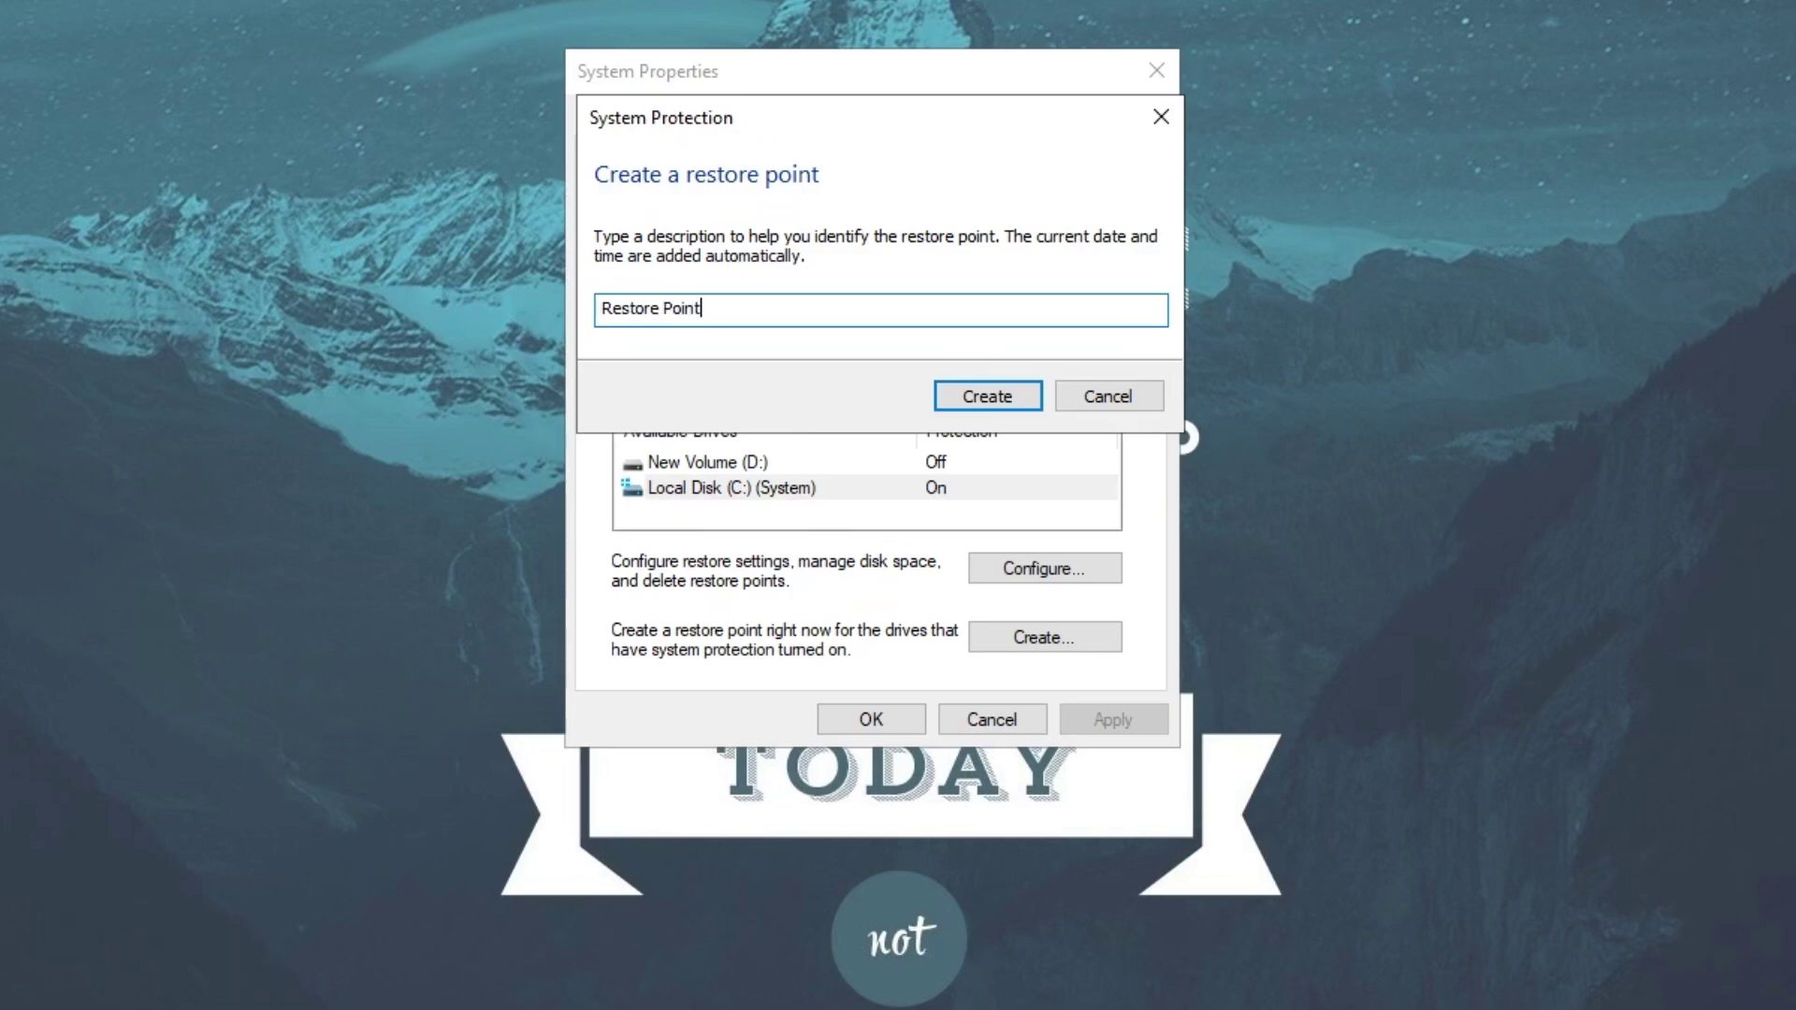
left_click(959, 388)
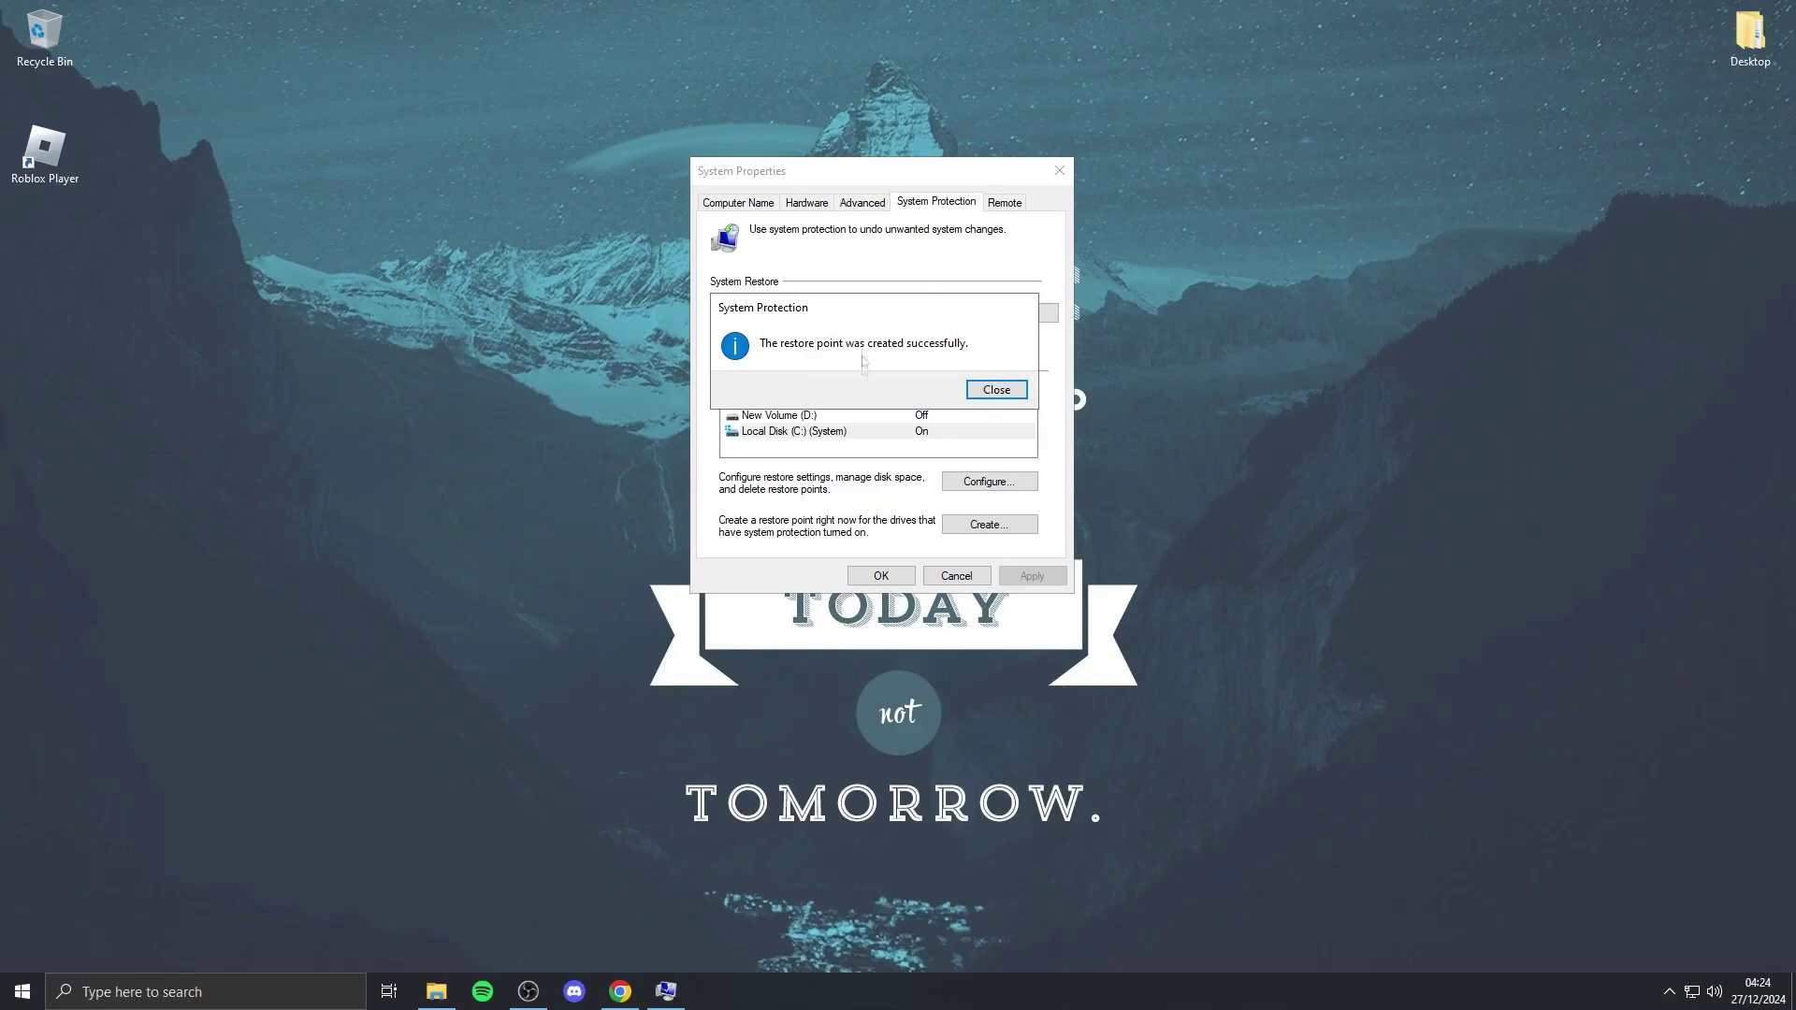
left_click(996, 390)
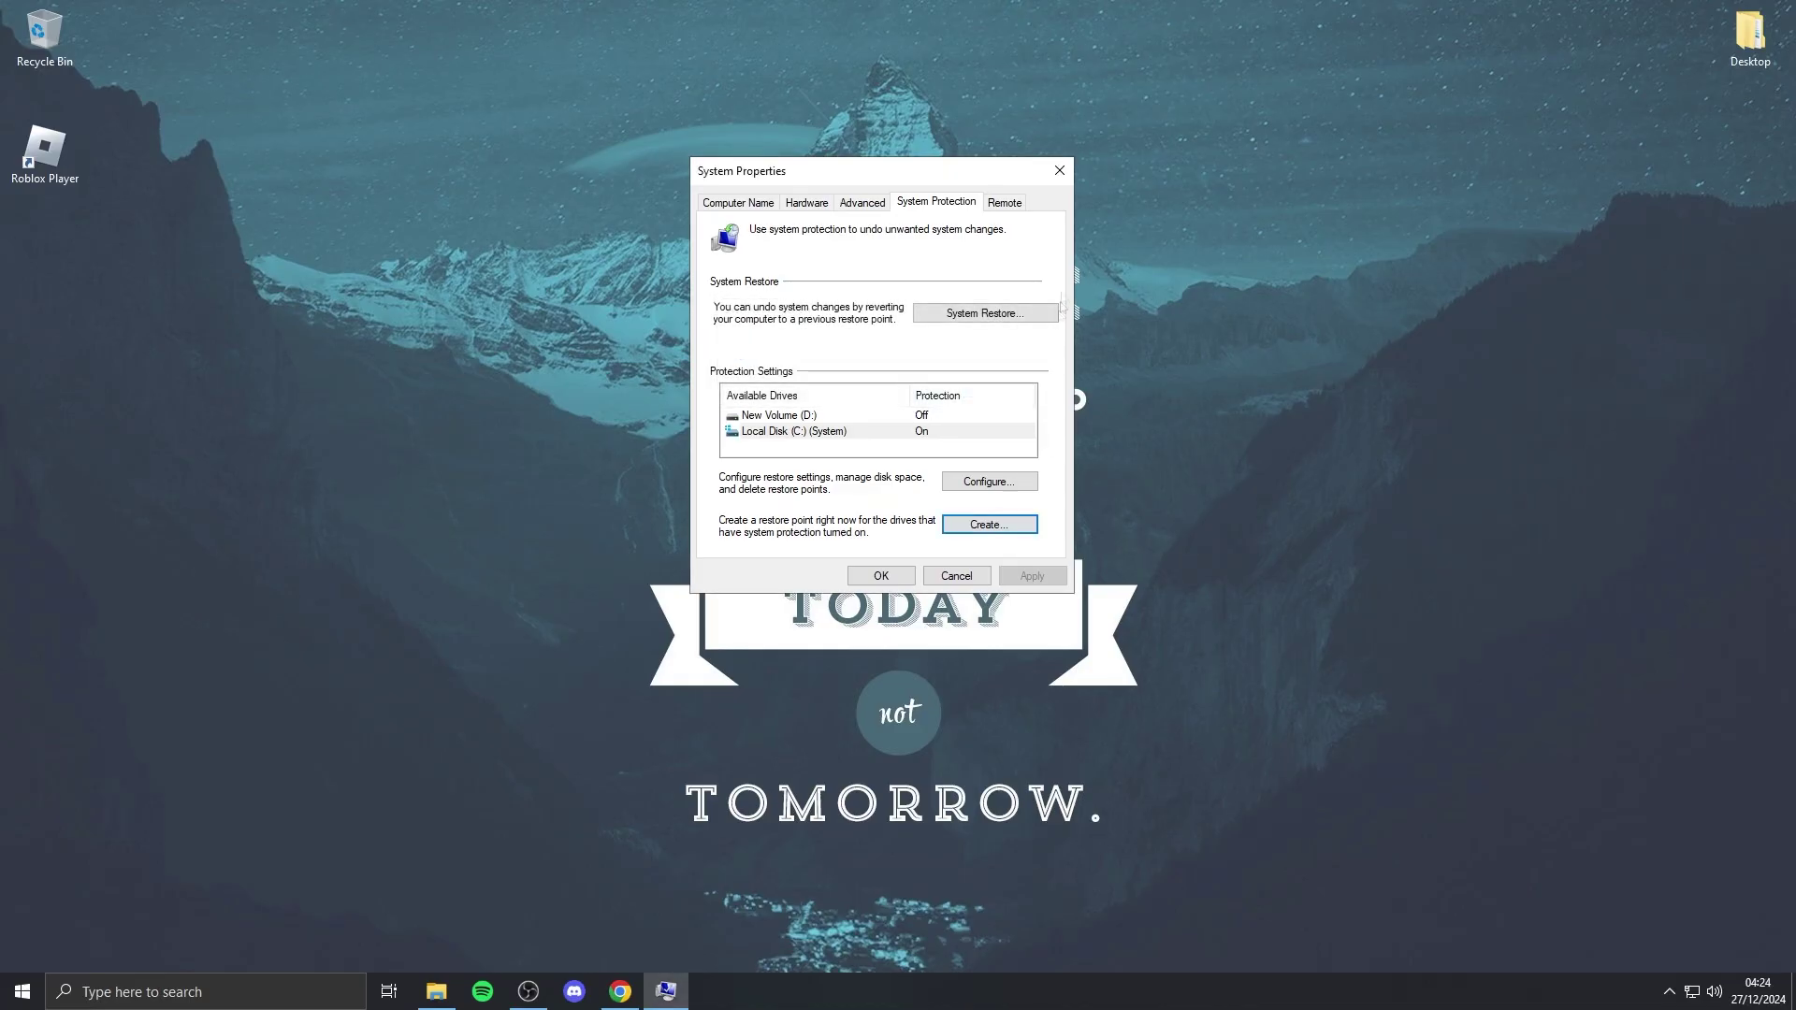
left_click(1061, 172)
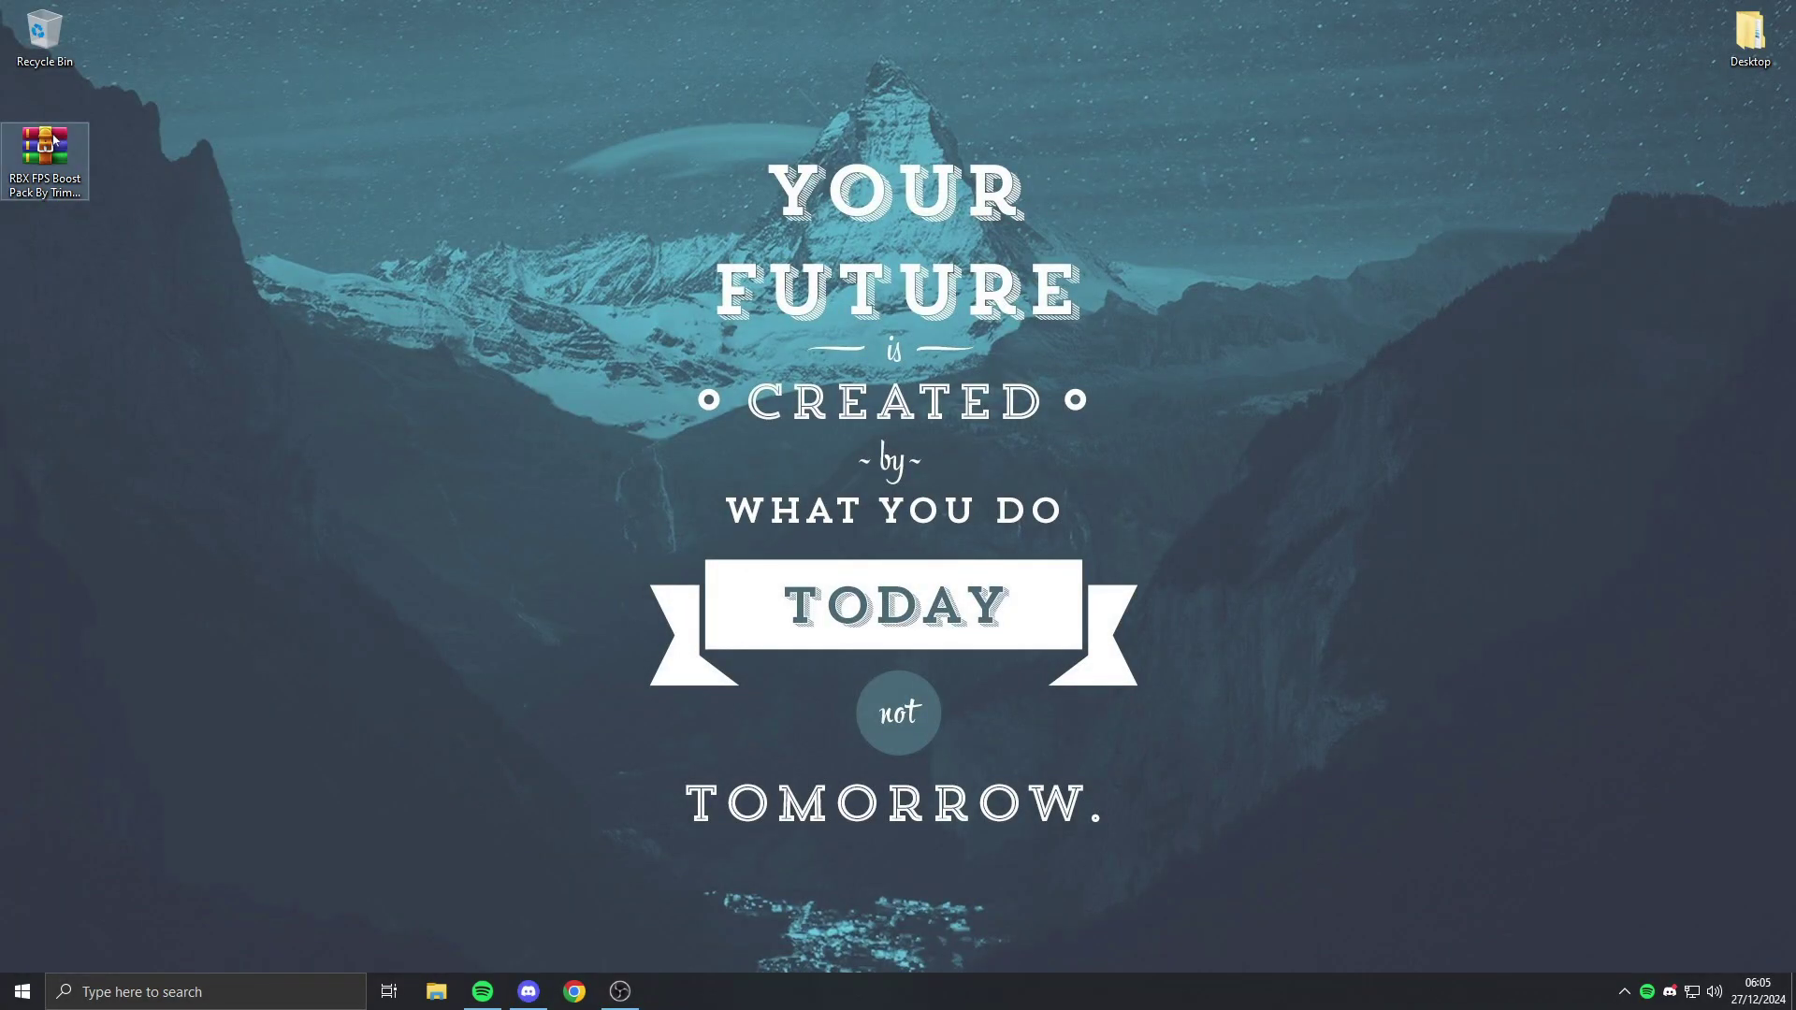
Step: Move the RBX FPS Boost Pack archive to the desktop's upper centre, extract its folder onto the desktop, and close the archive
left_click_drag(45, 149, 894, 84)
double_click(852, 38)
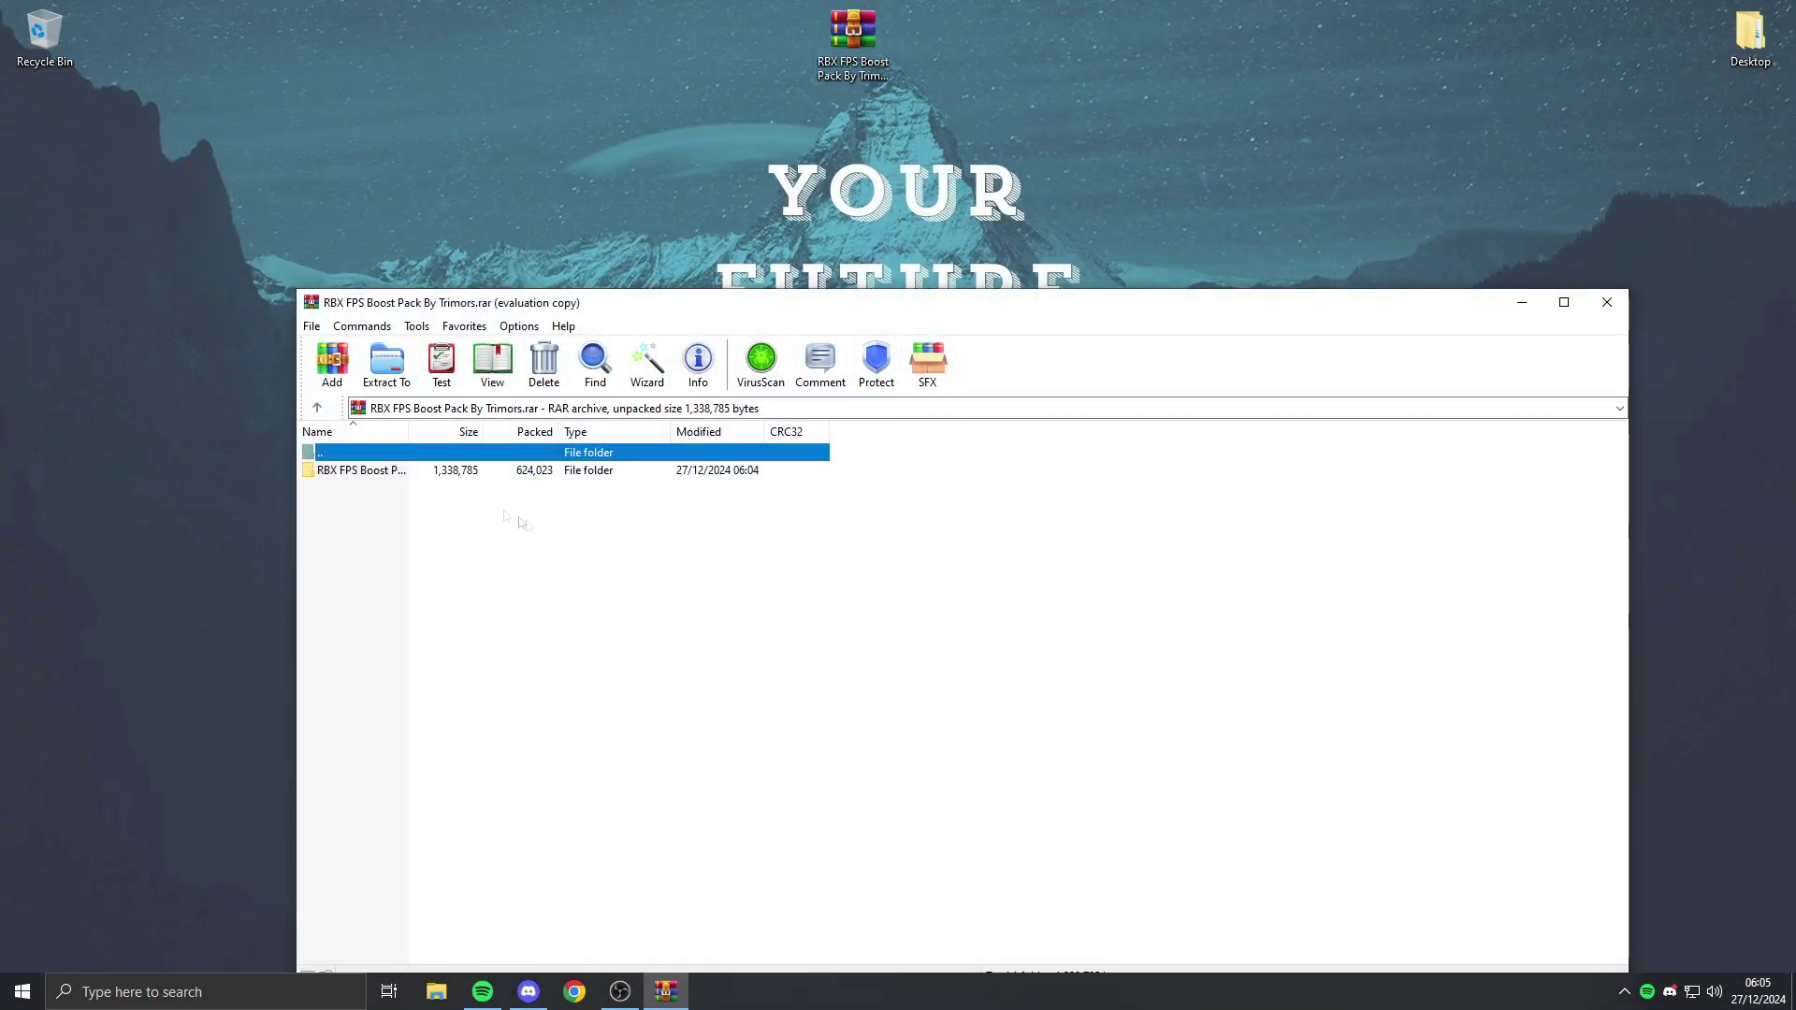
left_click_drag(524, 471, 907, 44)
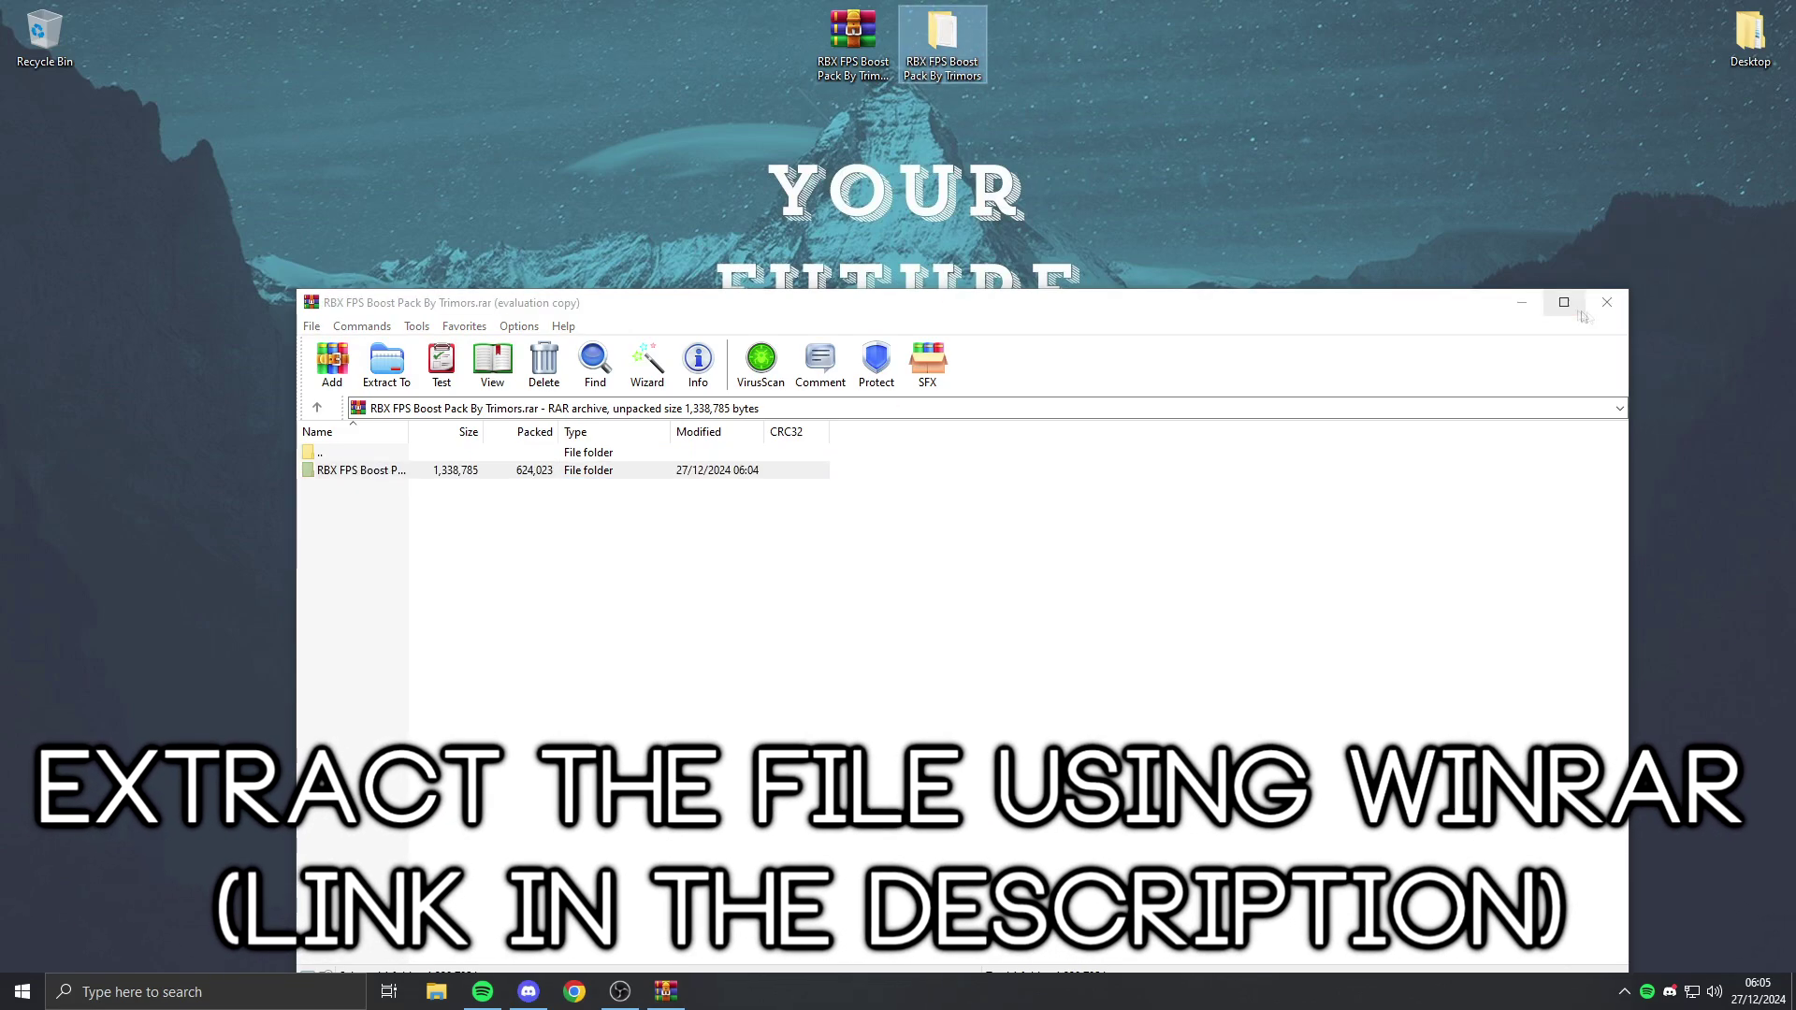
left_click(1606, 303)
Step: Open the extracted RBX FPS Boost Pack folder in a maximised window and go to its Optimizations\Cleanup subfolder
double_click(942, 42)
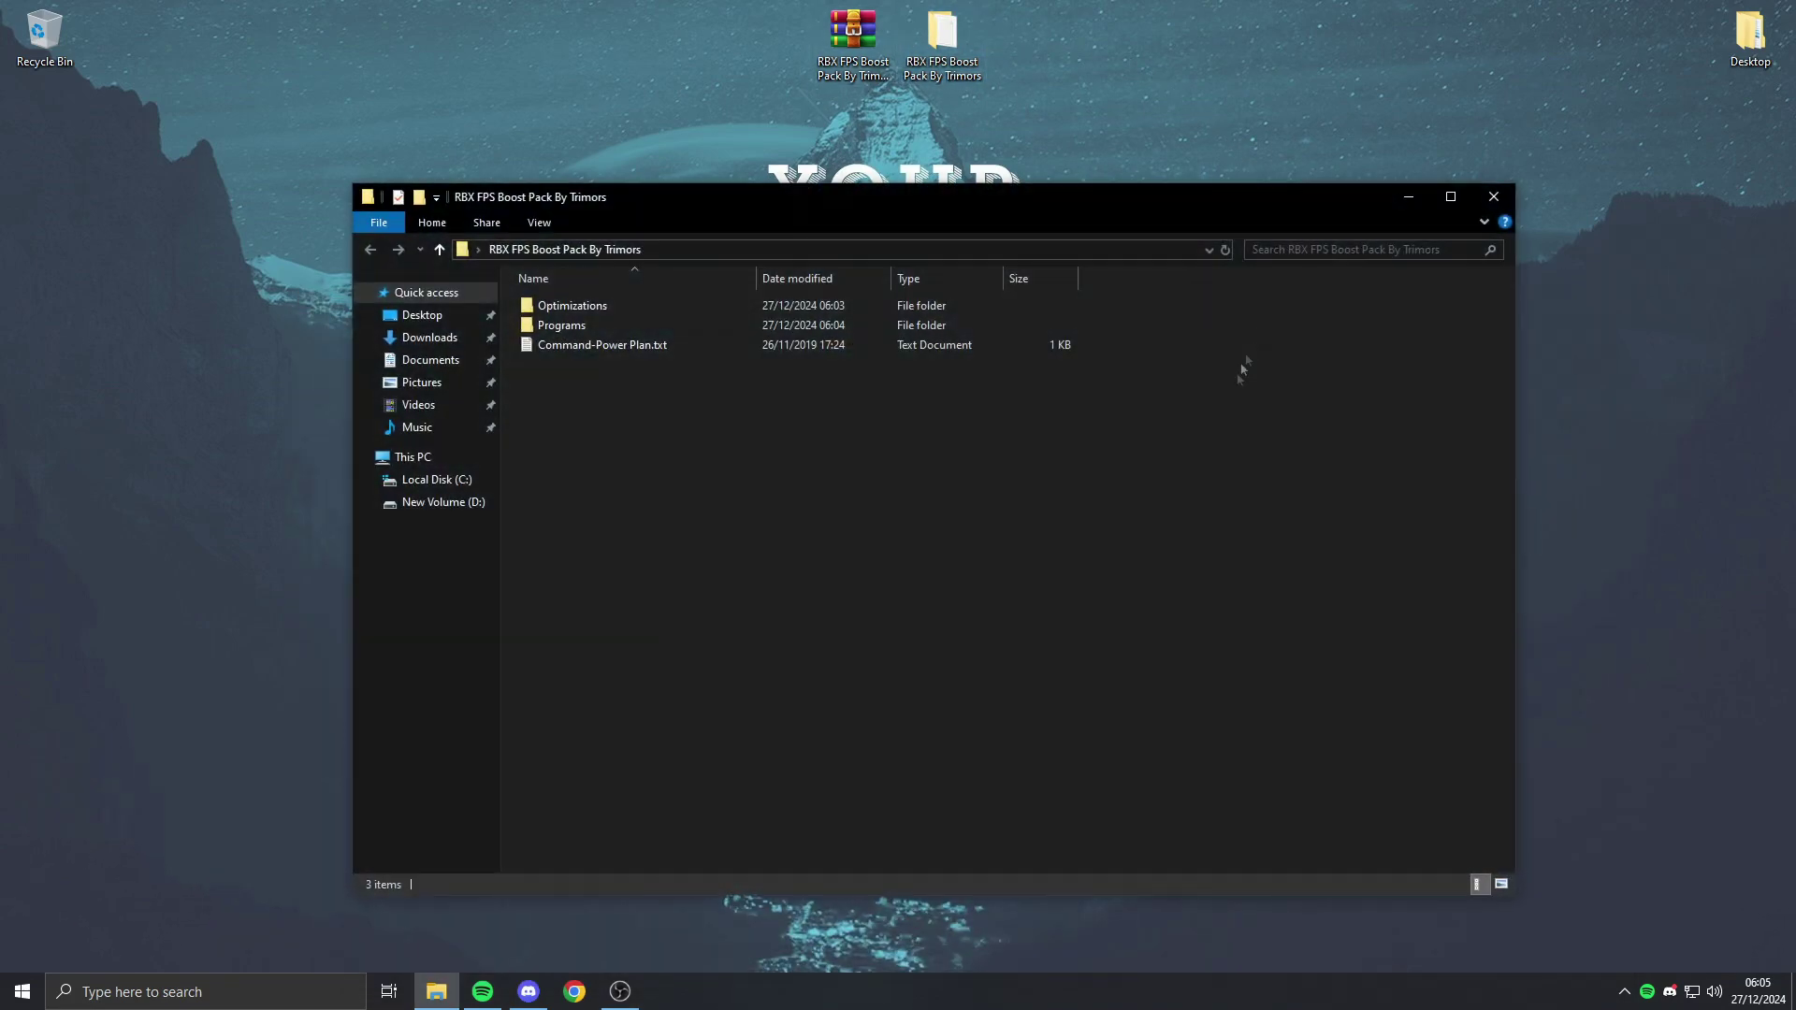
left_click(1467, 198)
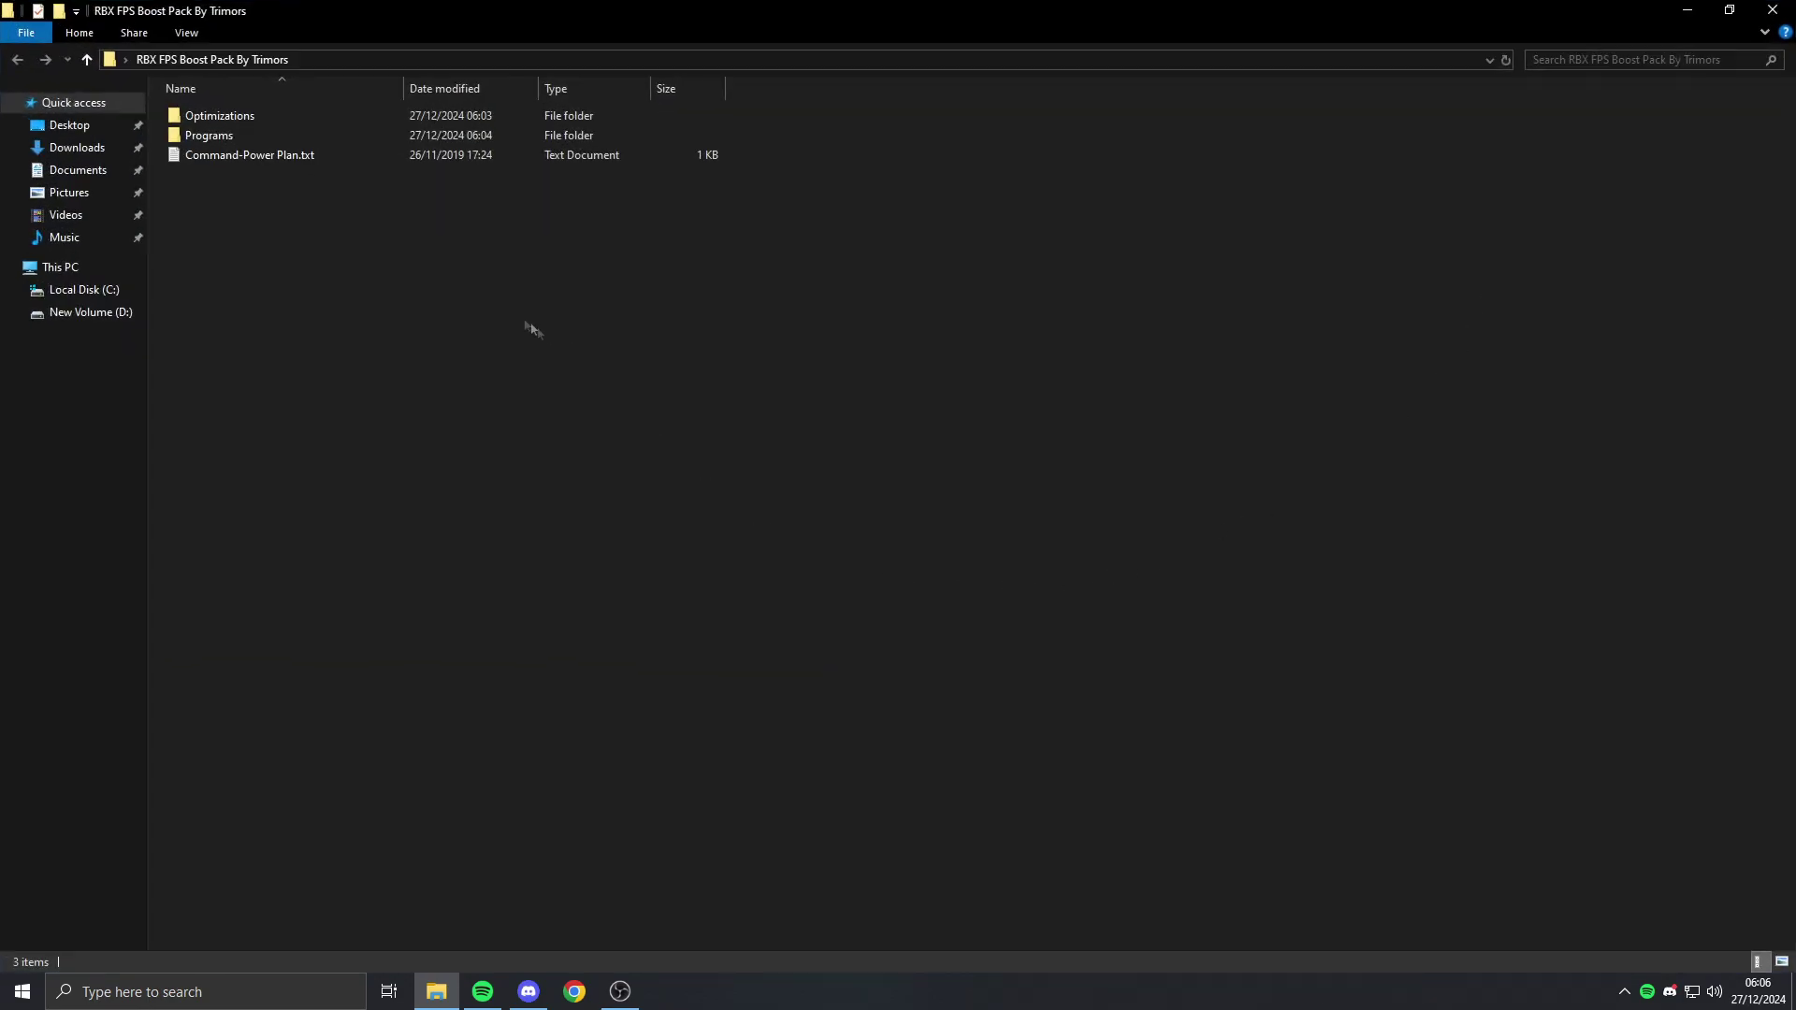
left_click_drag(443, 245, 439, 107)
left_click(279, 118)
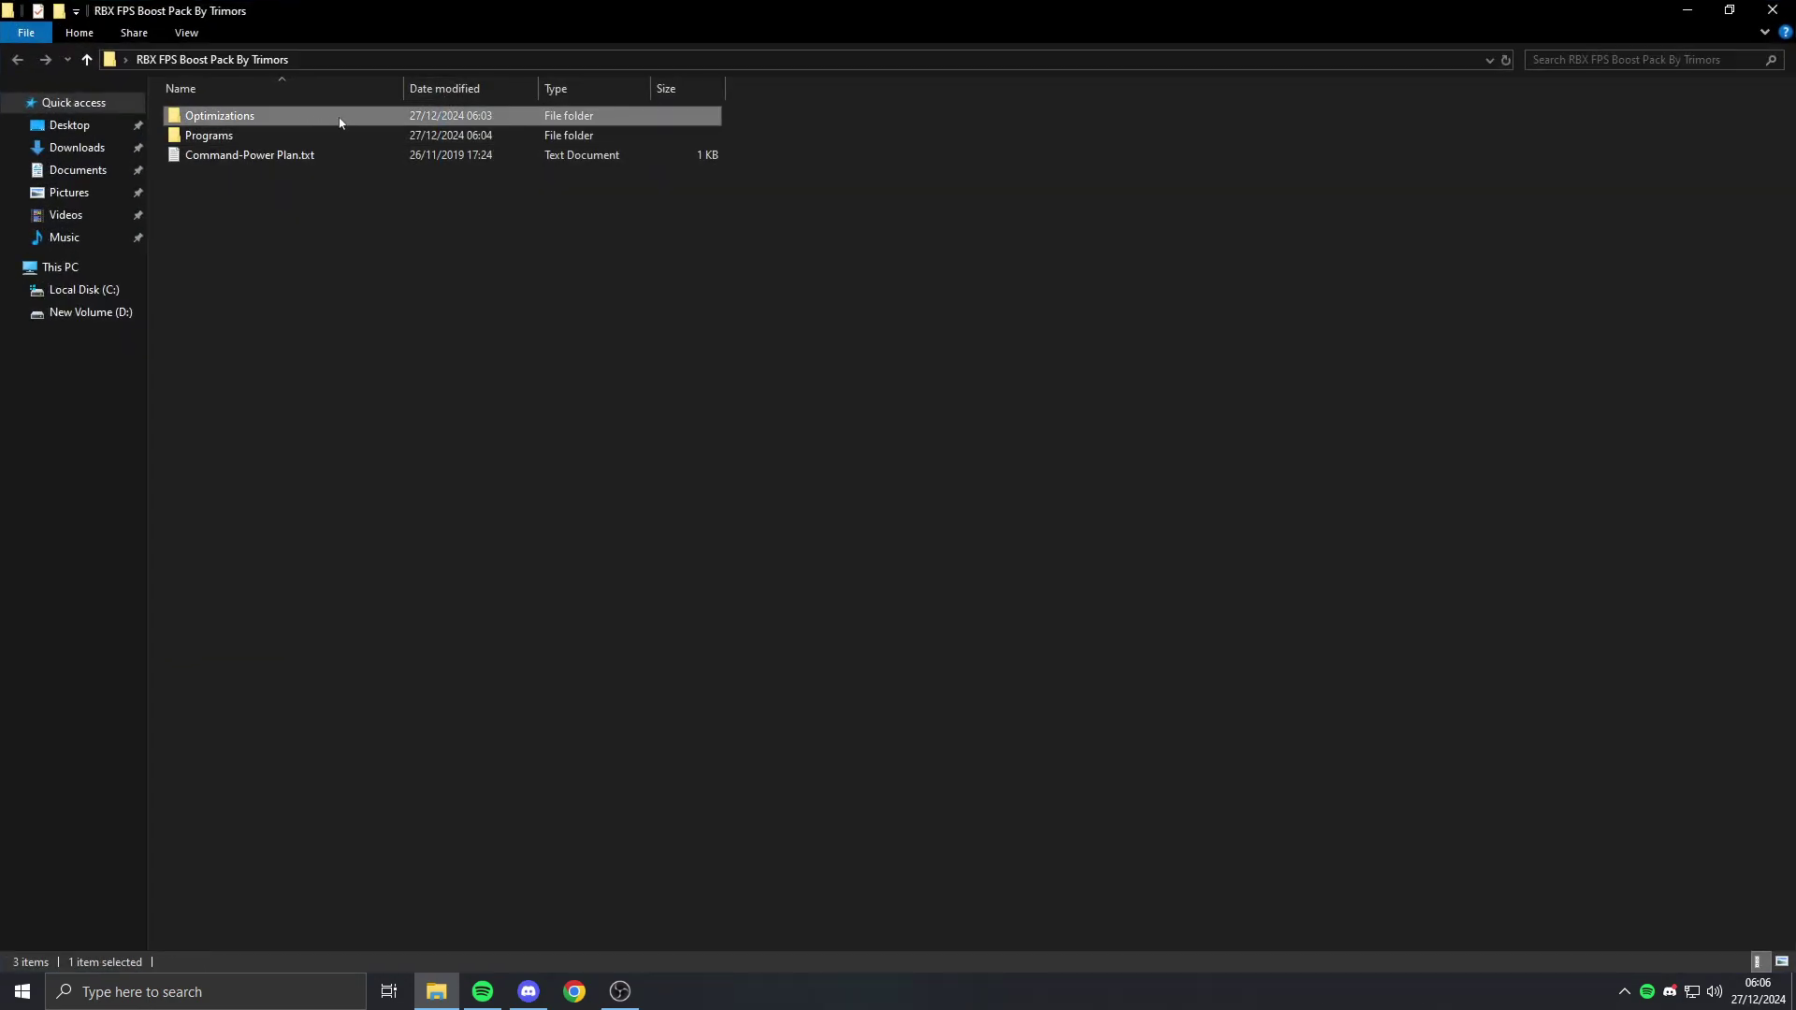
double_click(340, 119)
left_click(291, 124)
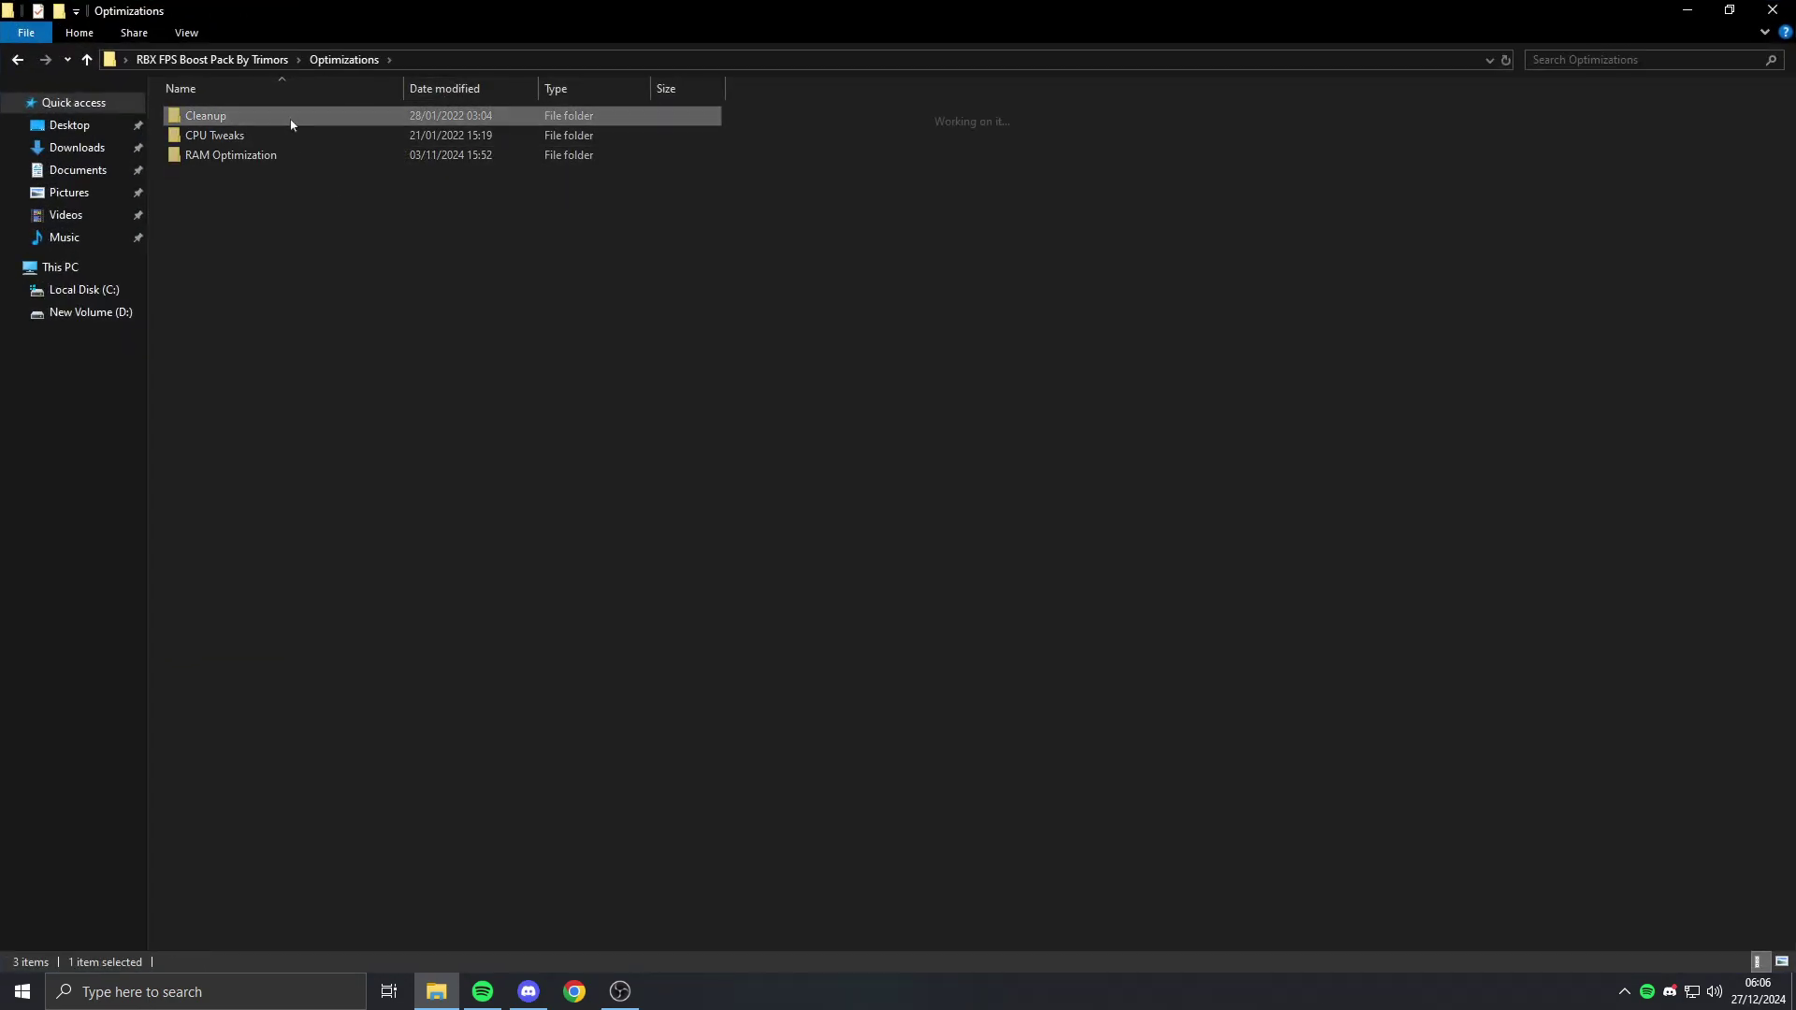
double_click(291, 124)
Step: Run Delete Log Files.cmd as an administrator and close its console window
left_click(316, 117)
right_click(316, 118)
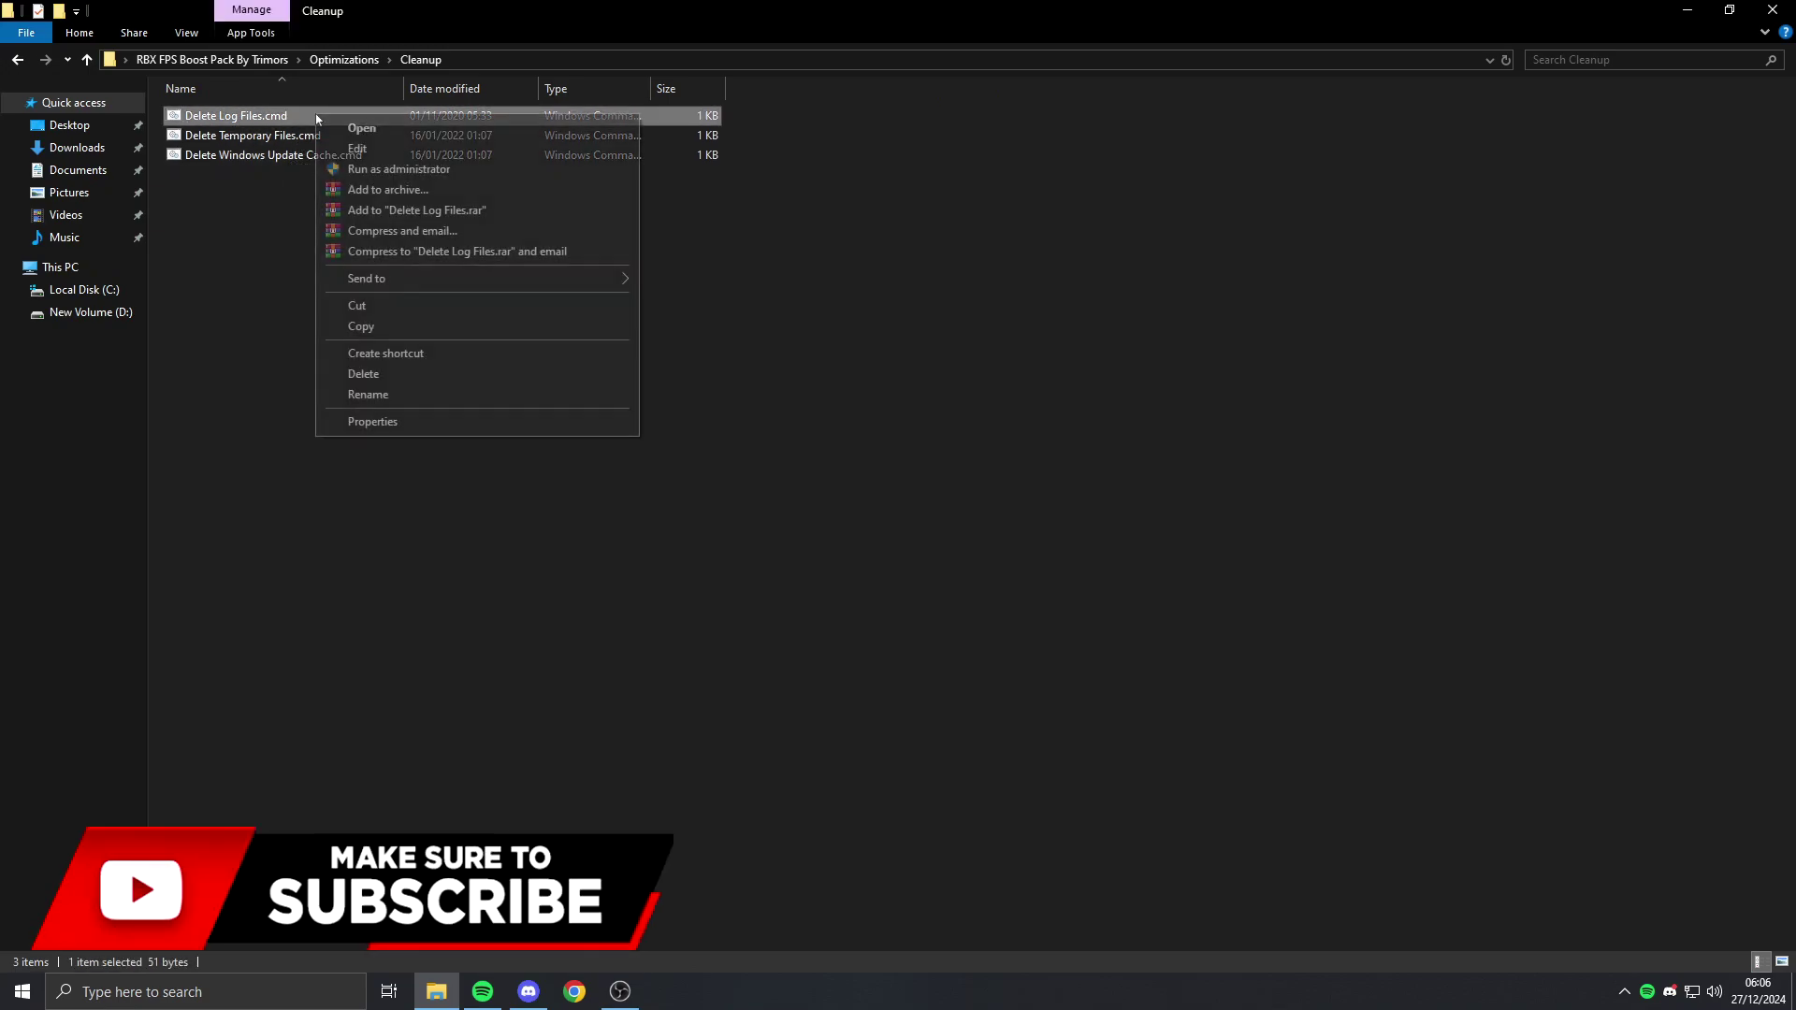
left_click(398, 168)
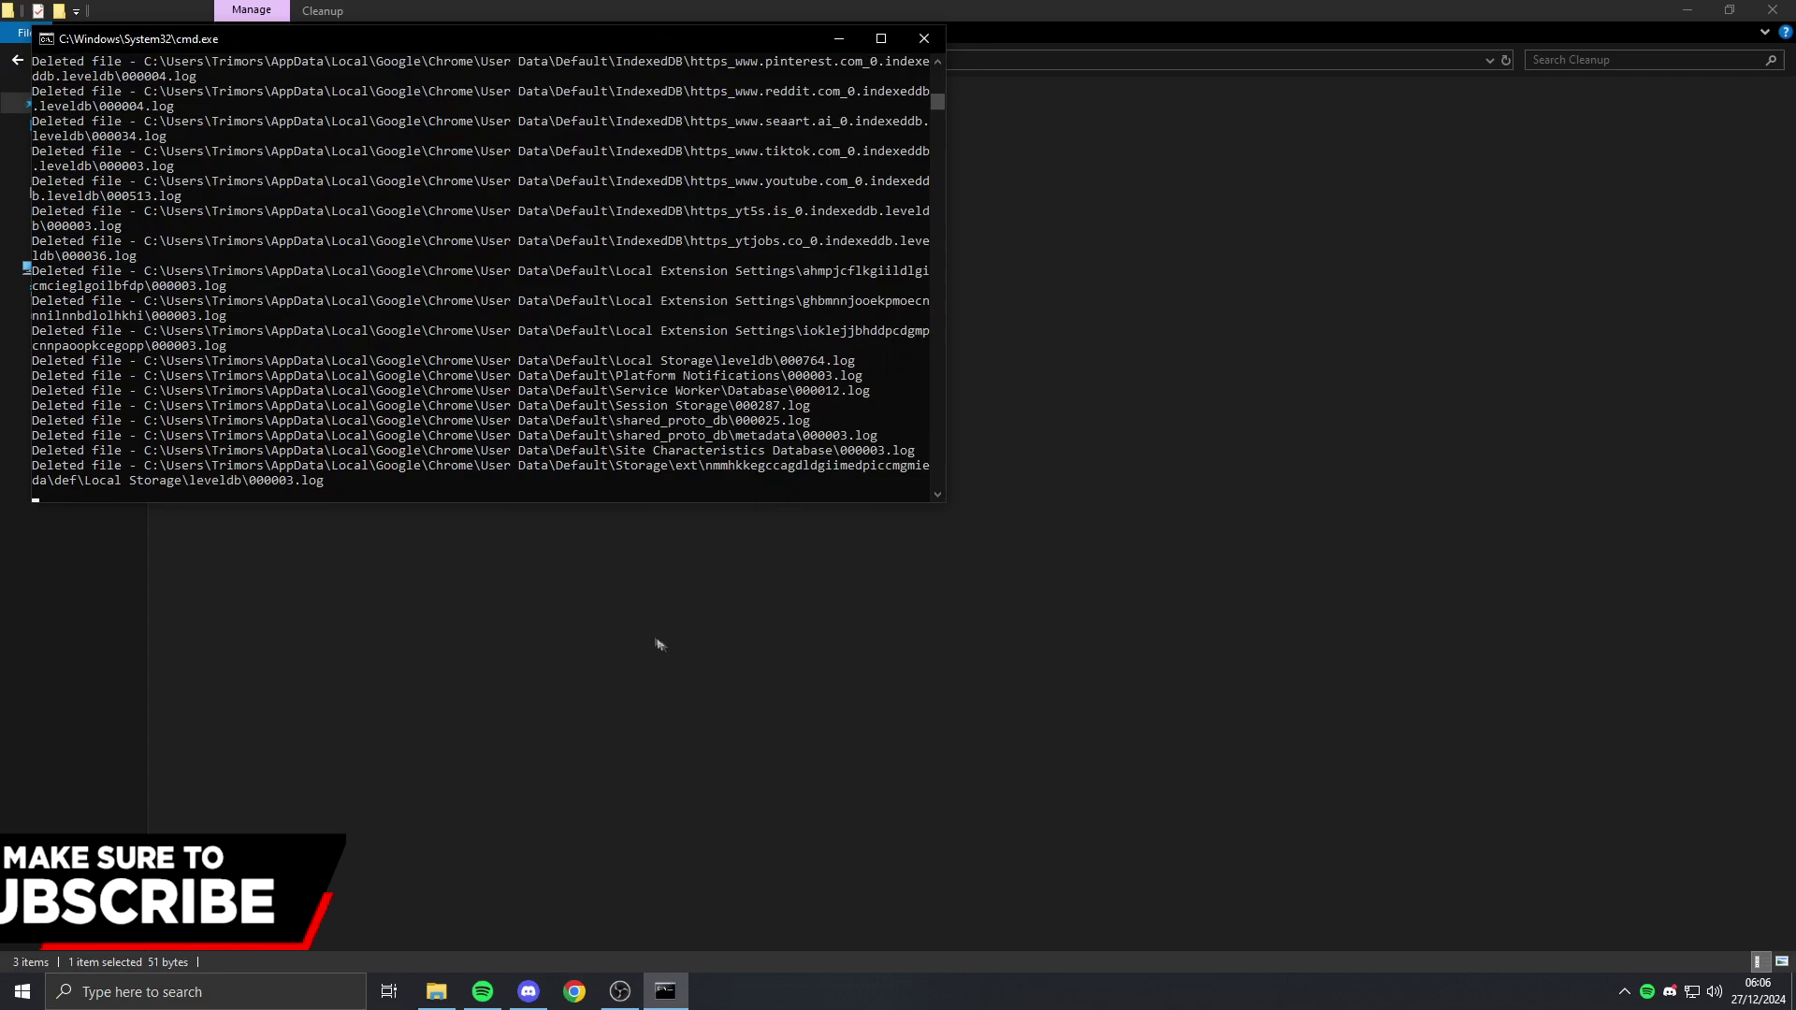
left_click(925, 39)
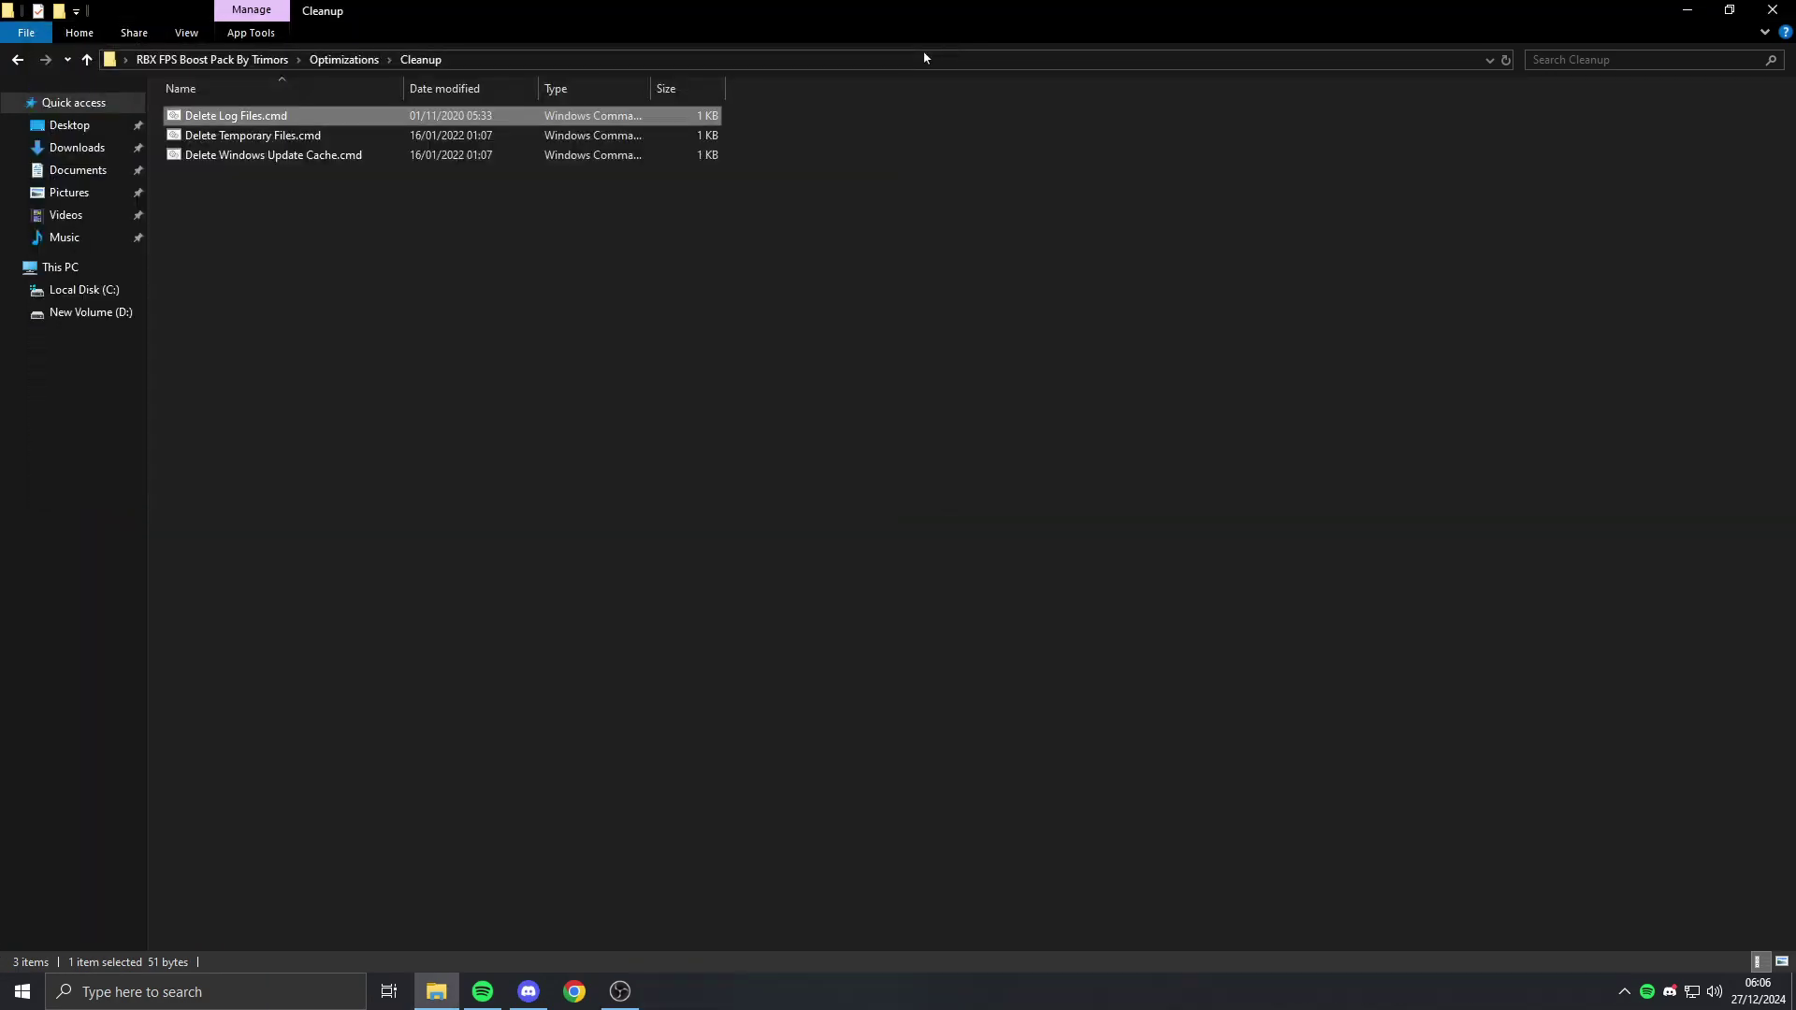
Step: Run Delete Temporary Files.cmd and Delete Windows Update Cache.cmd as an administrator
right_click(328, 141)
right_click(307, 141)
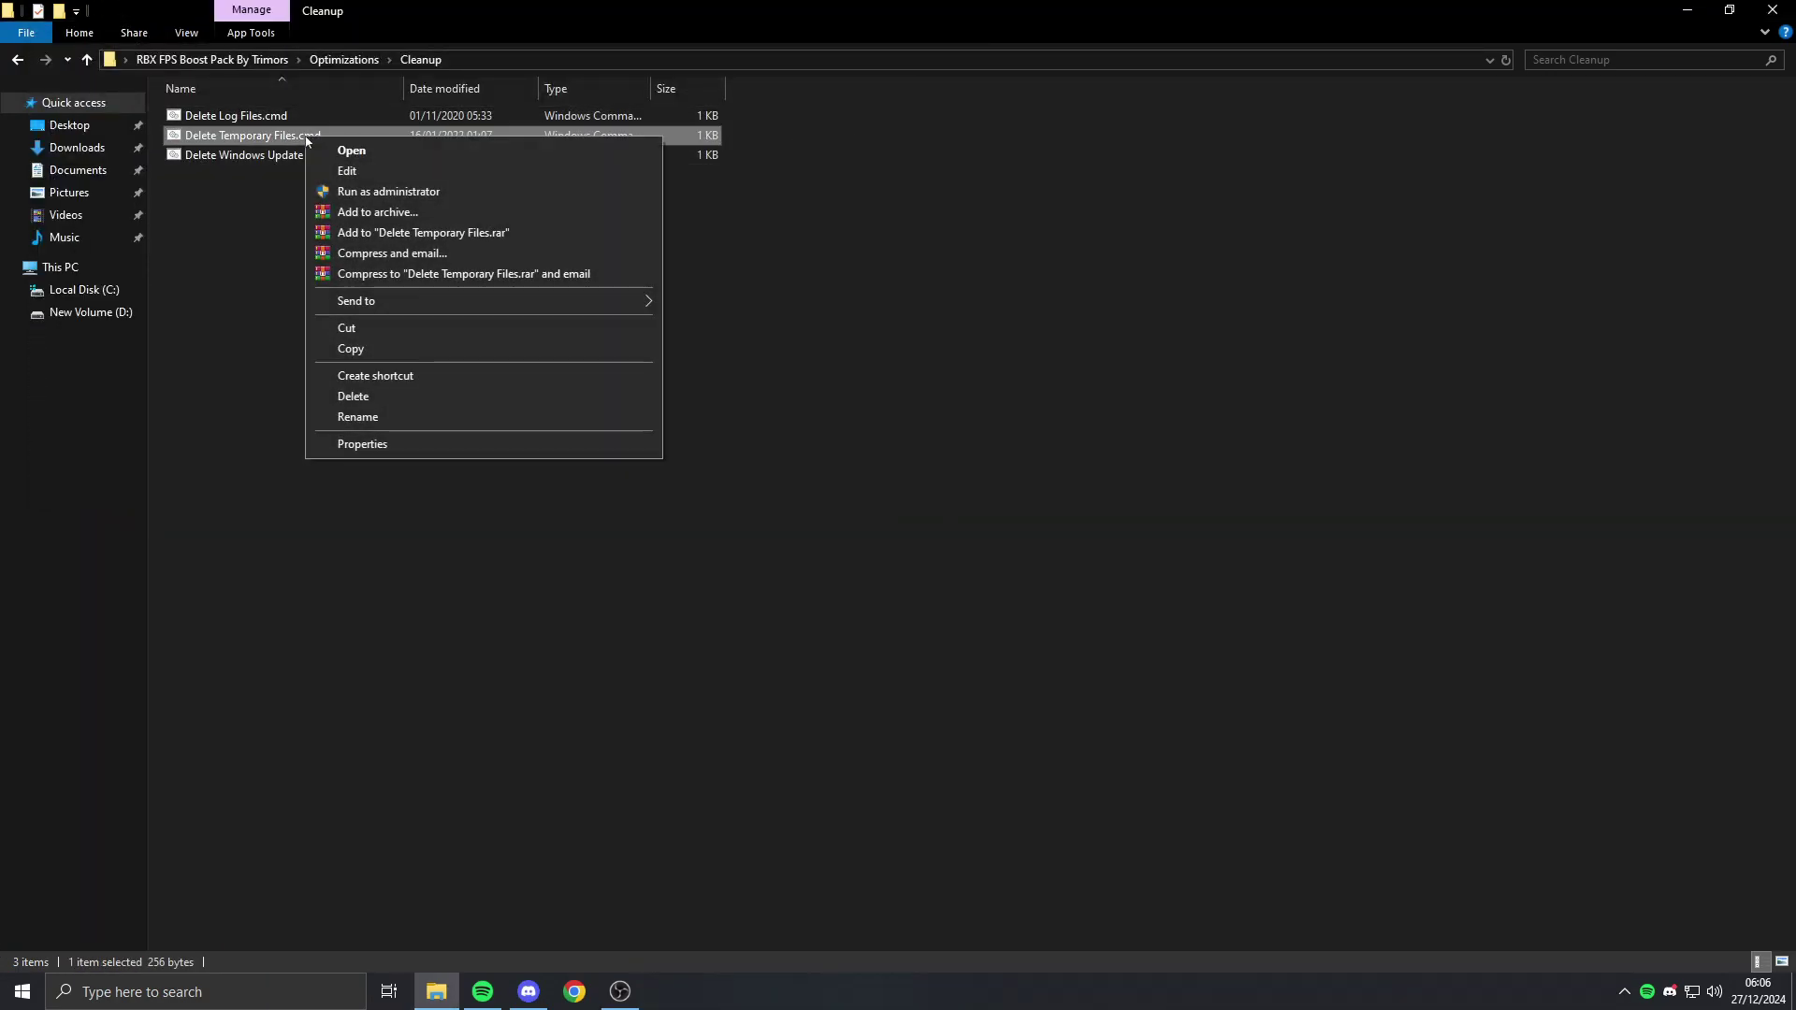
left_click(322, 188)
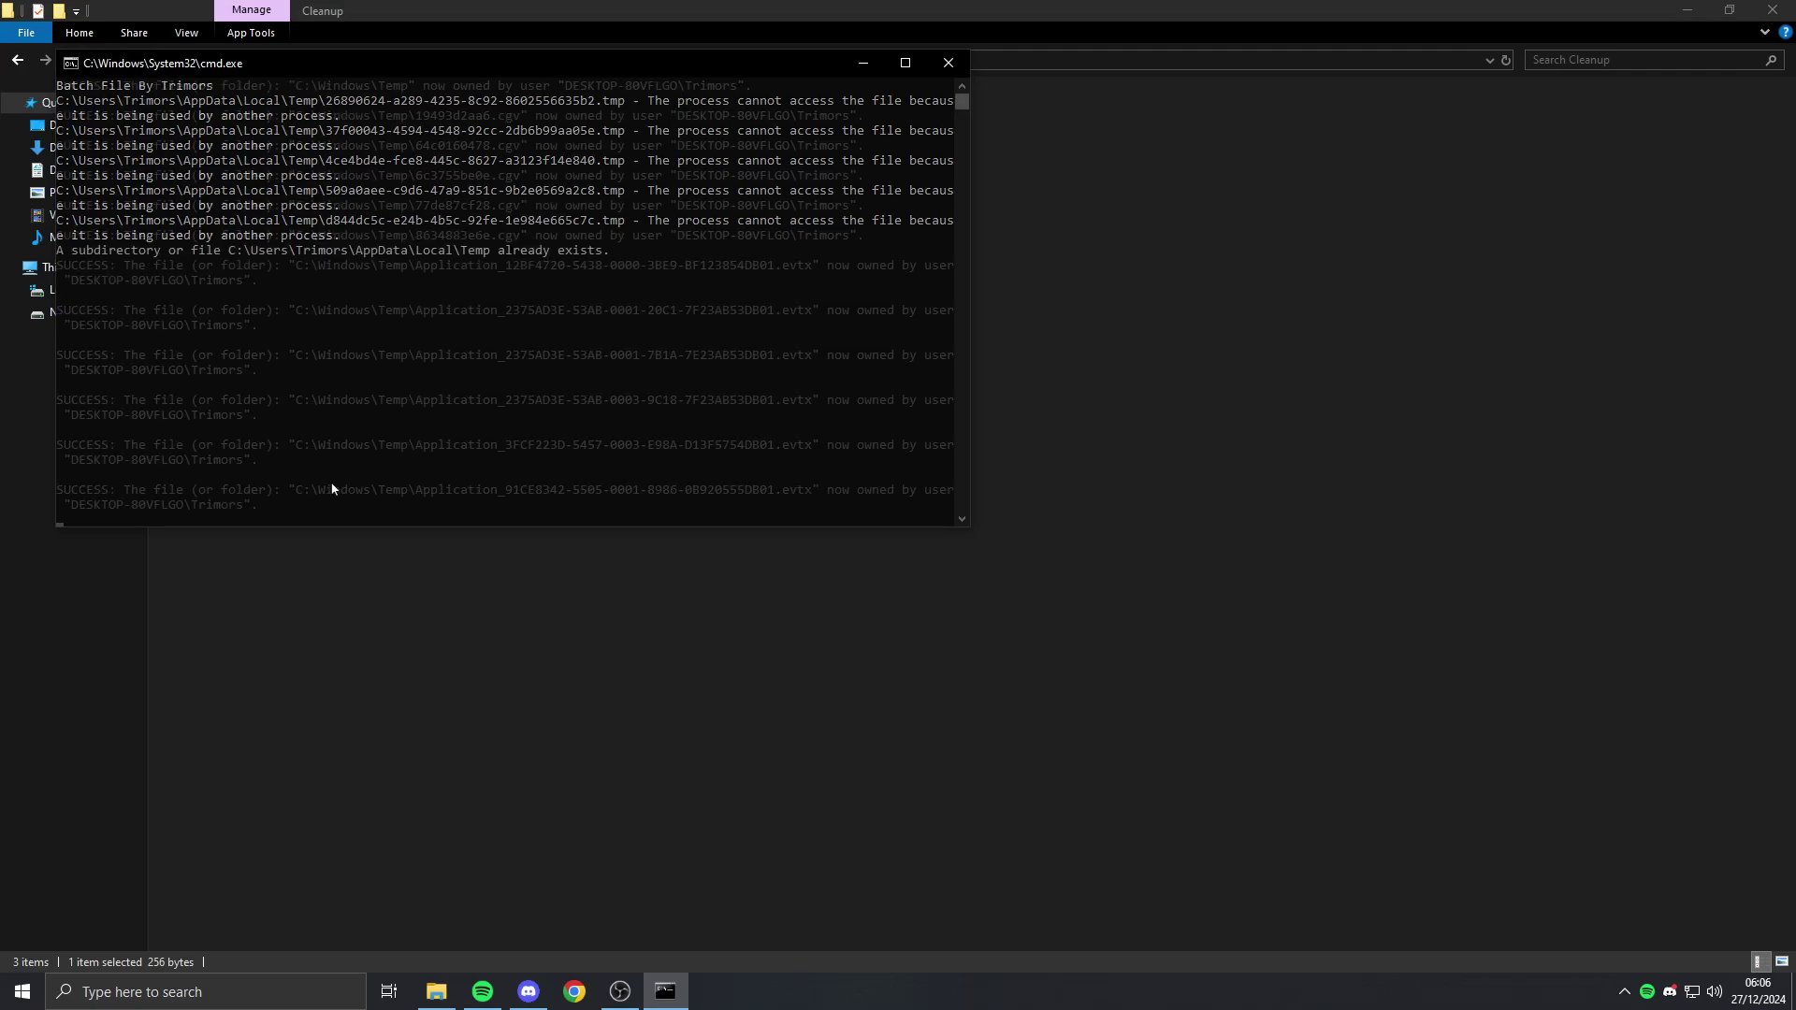
left_click(397, 158)
right_click(397, 159)
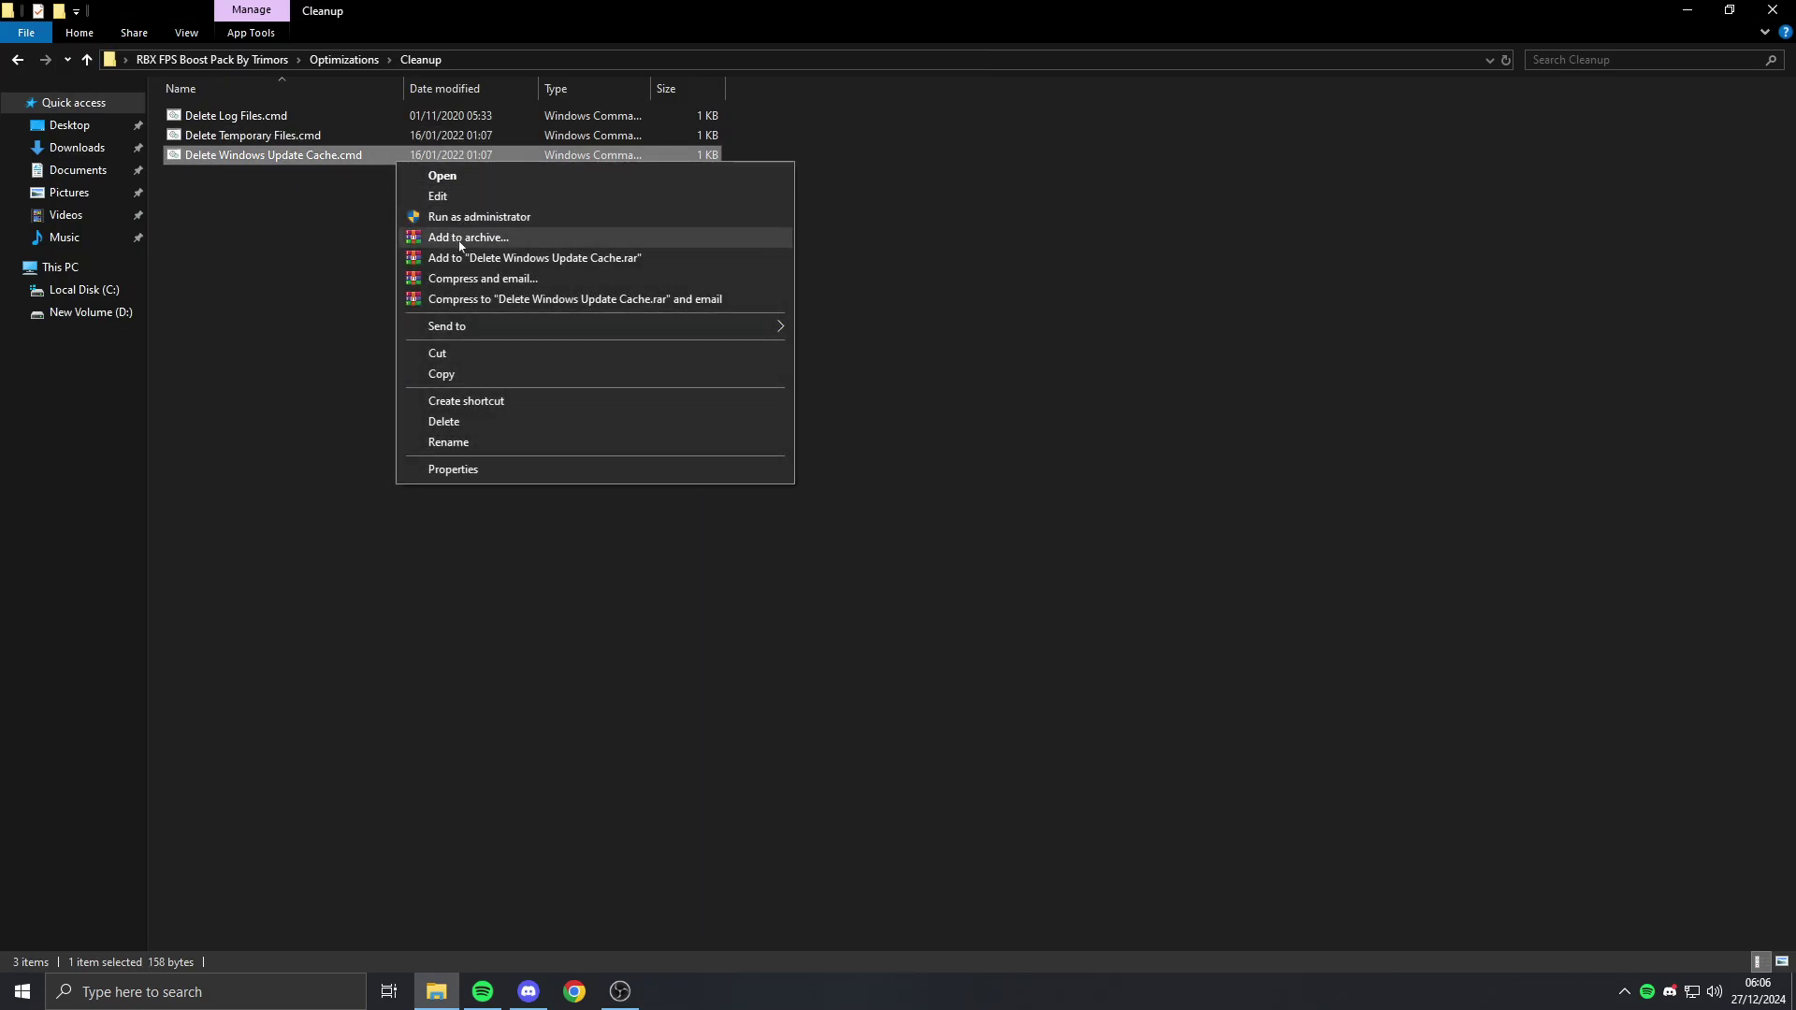
left_click(493, 219)
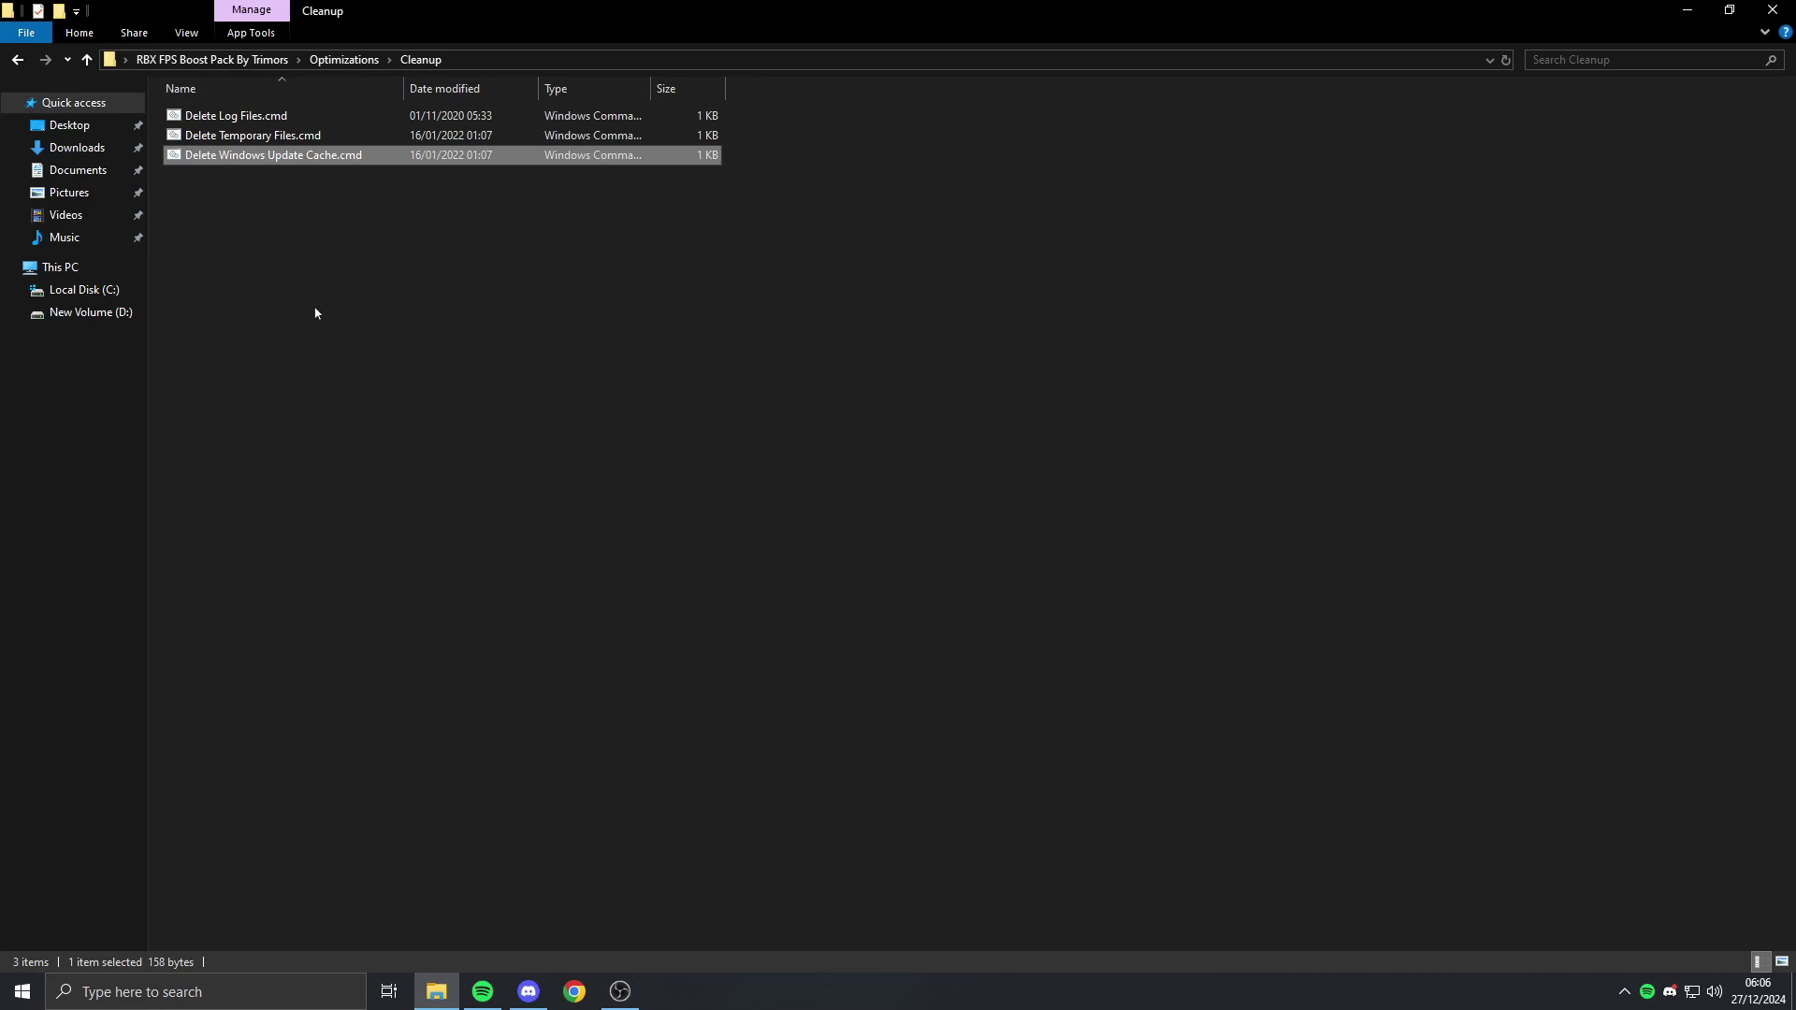
Step: Go to the CPU Tweaks folder inside Optimizations and merge CpuPriorityClass.reg into the registry
left_click(17, 59)
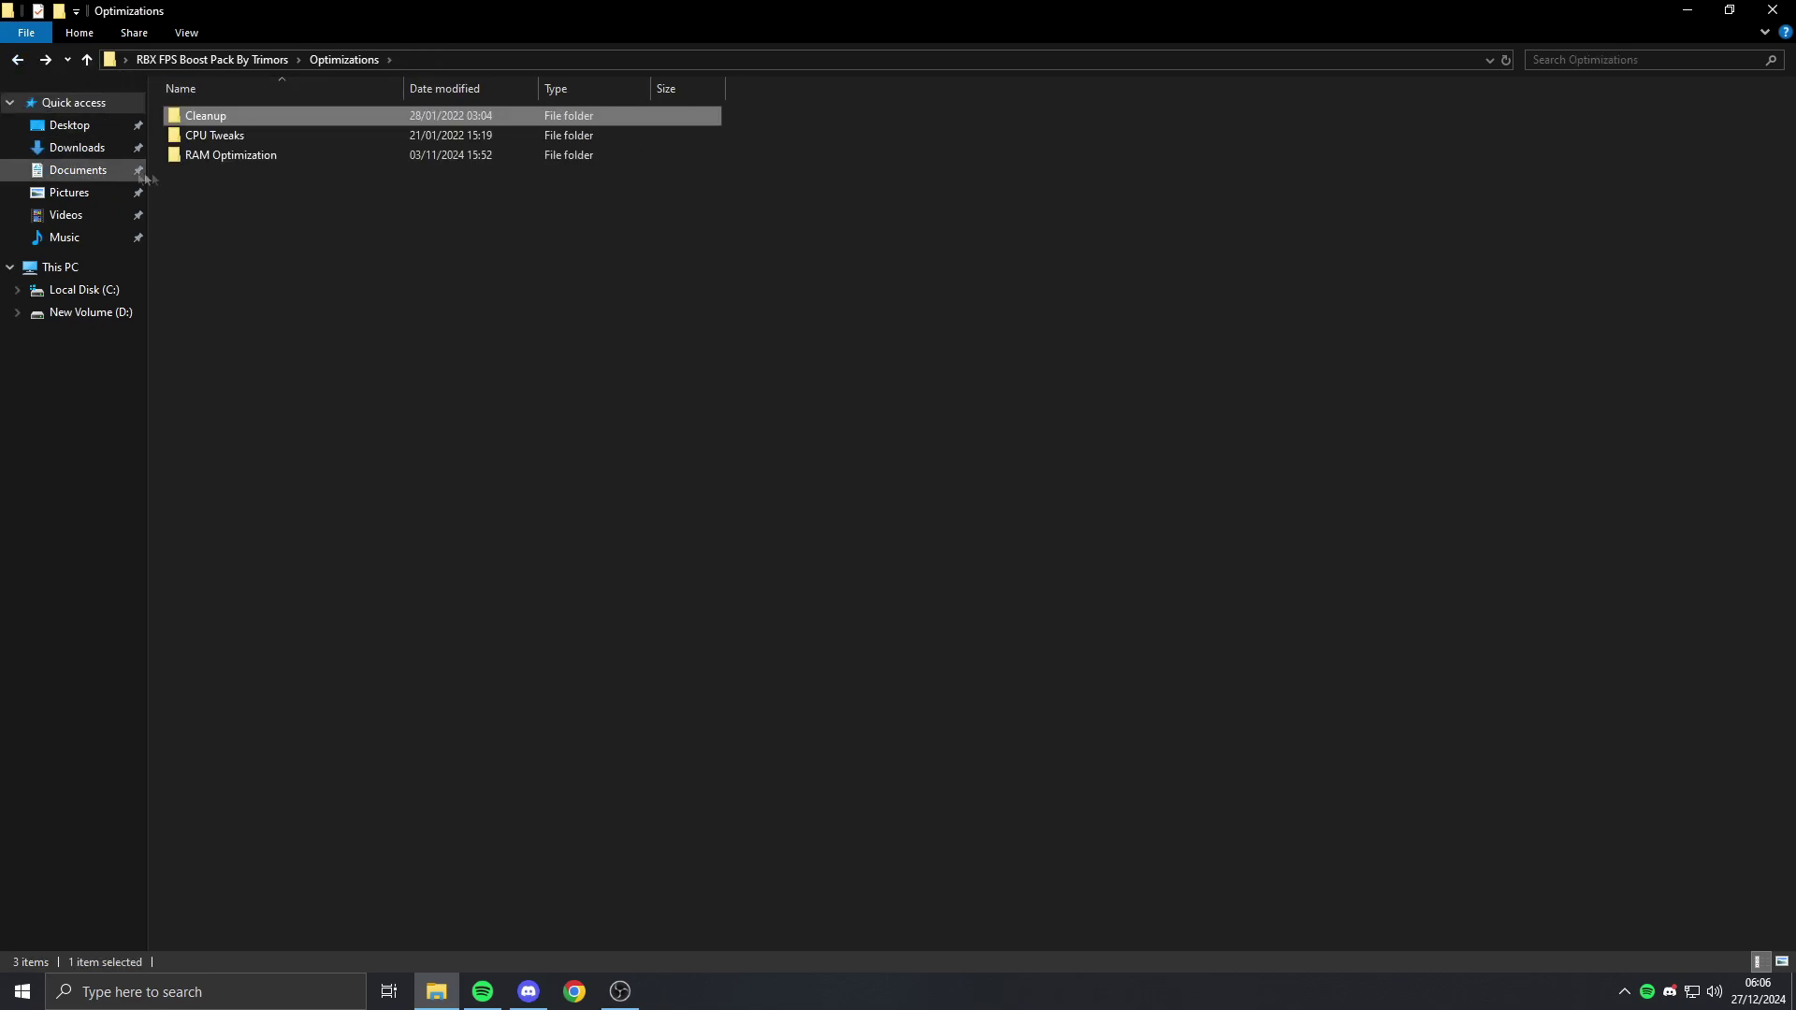
double_click(198, 136)
double_click(318, 116)
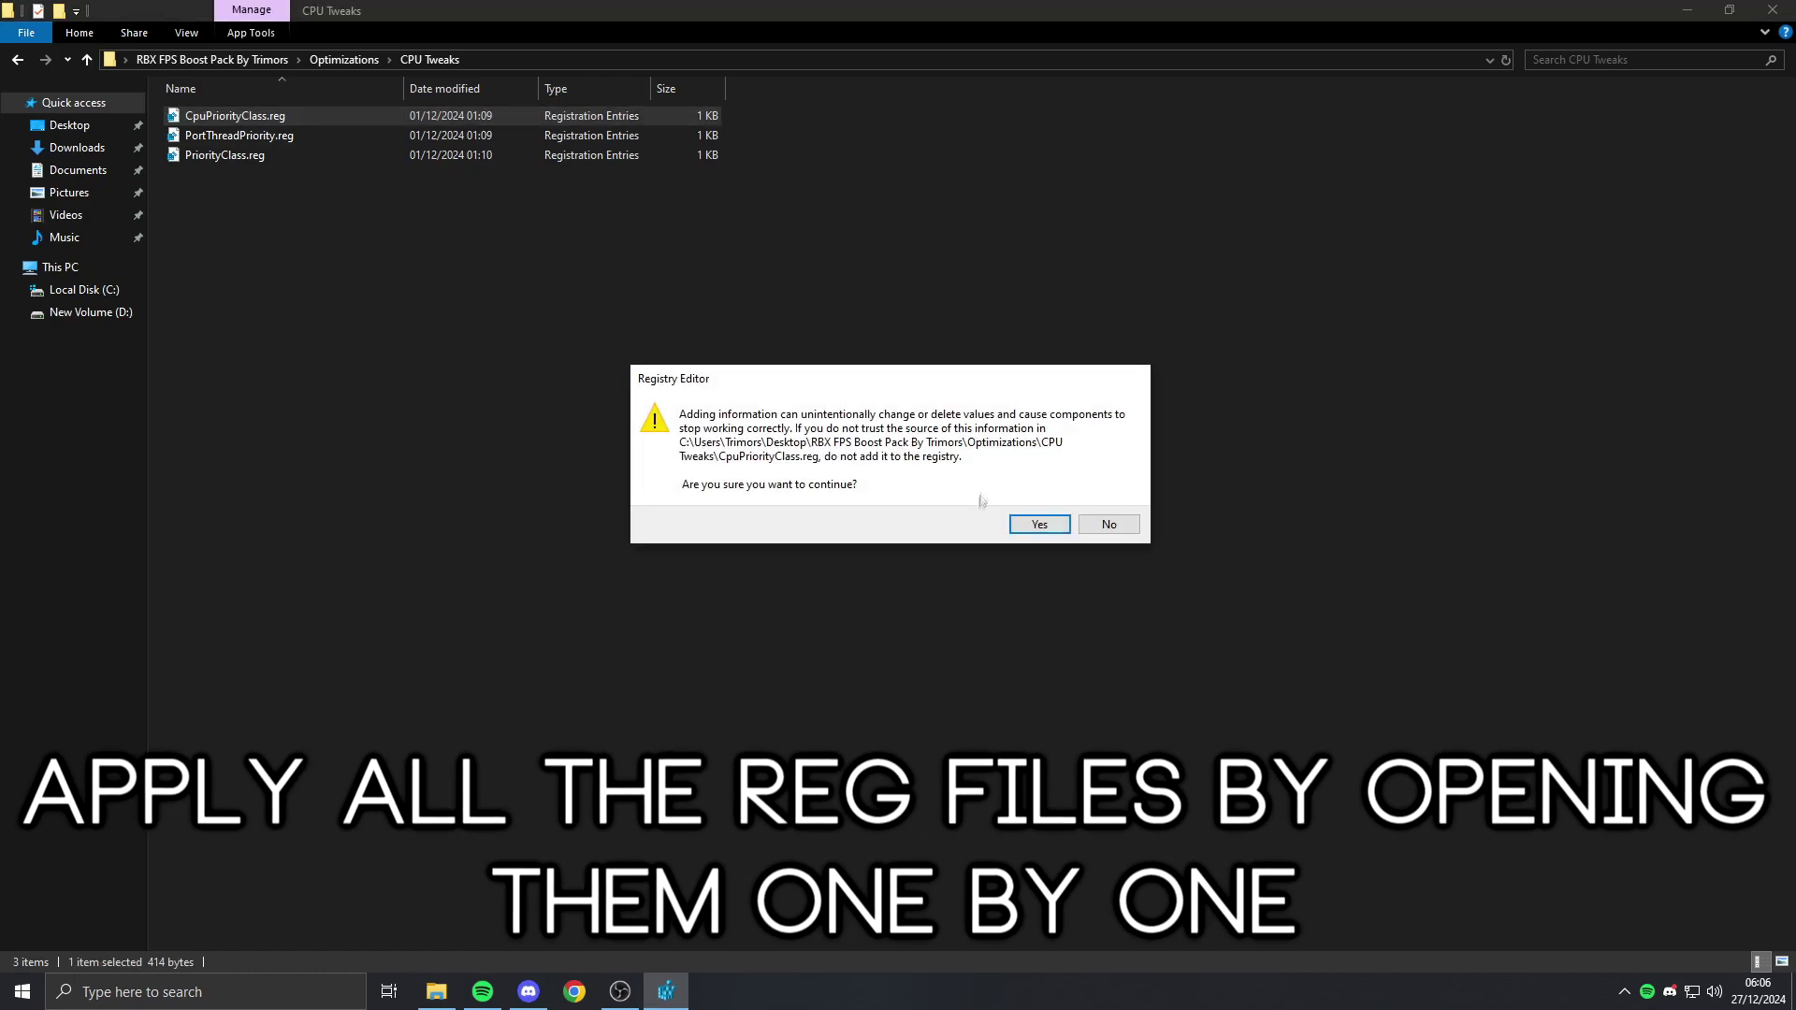
left_click(1038, 523)
left_click(1108, 502)
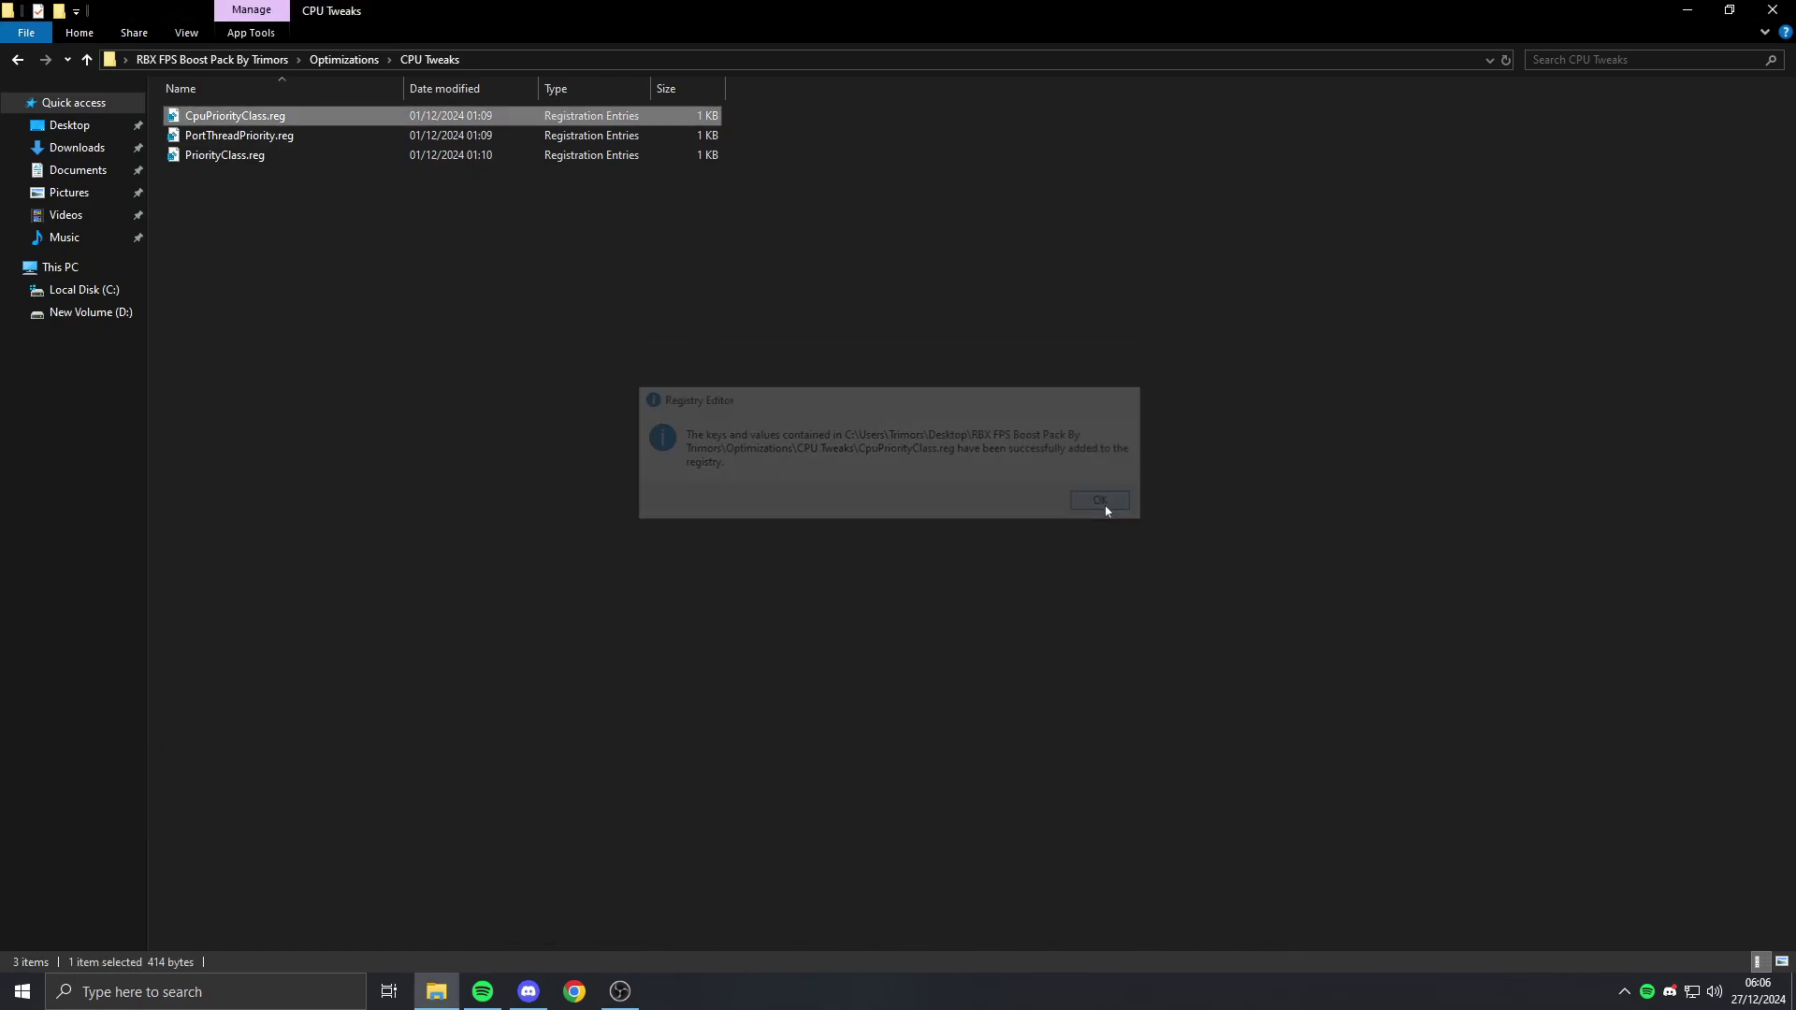
Step: Merge PortThreadPriority.reg and PriorityClass.reg into the registry
double_click(356, 139)
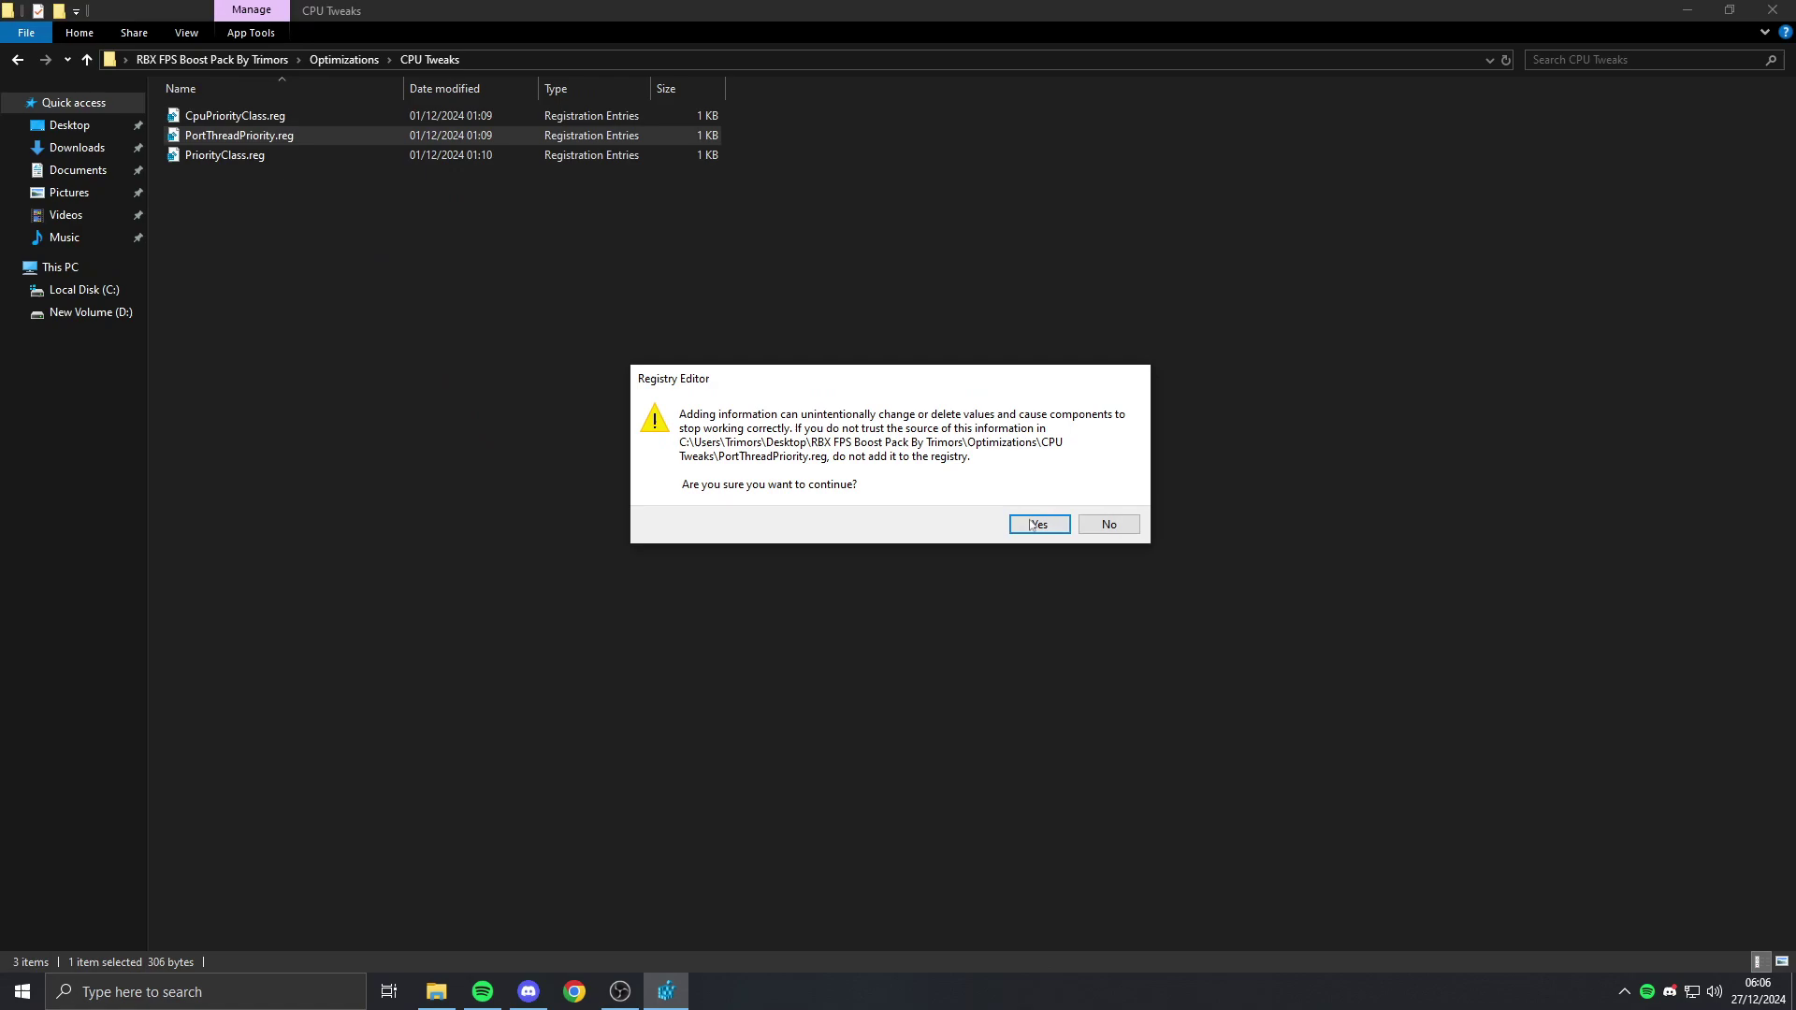
left_click(1039, 525)
left_click(1123, 507)
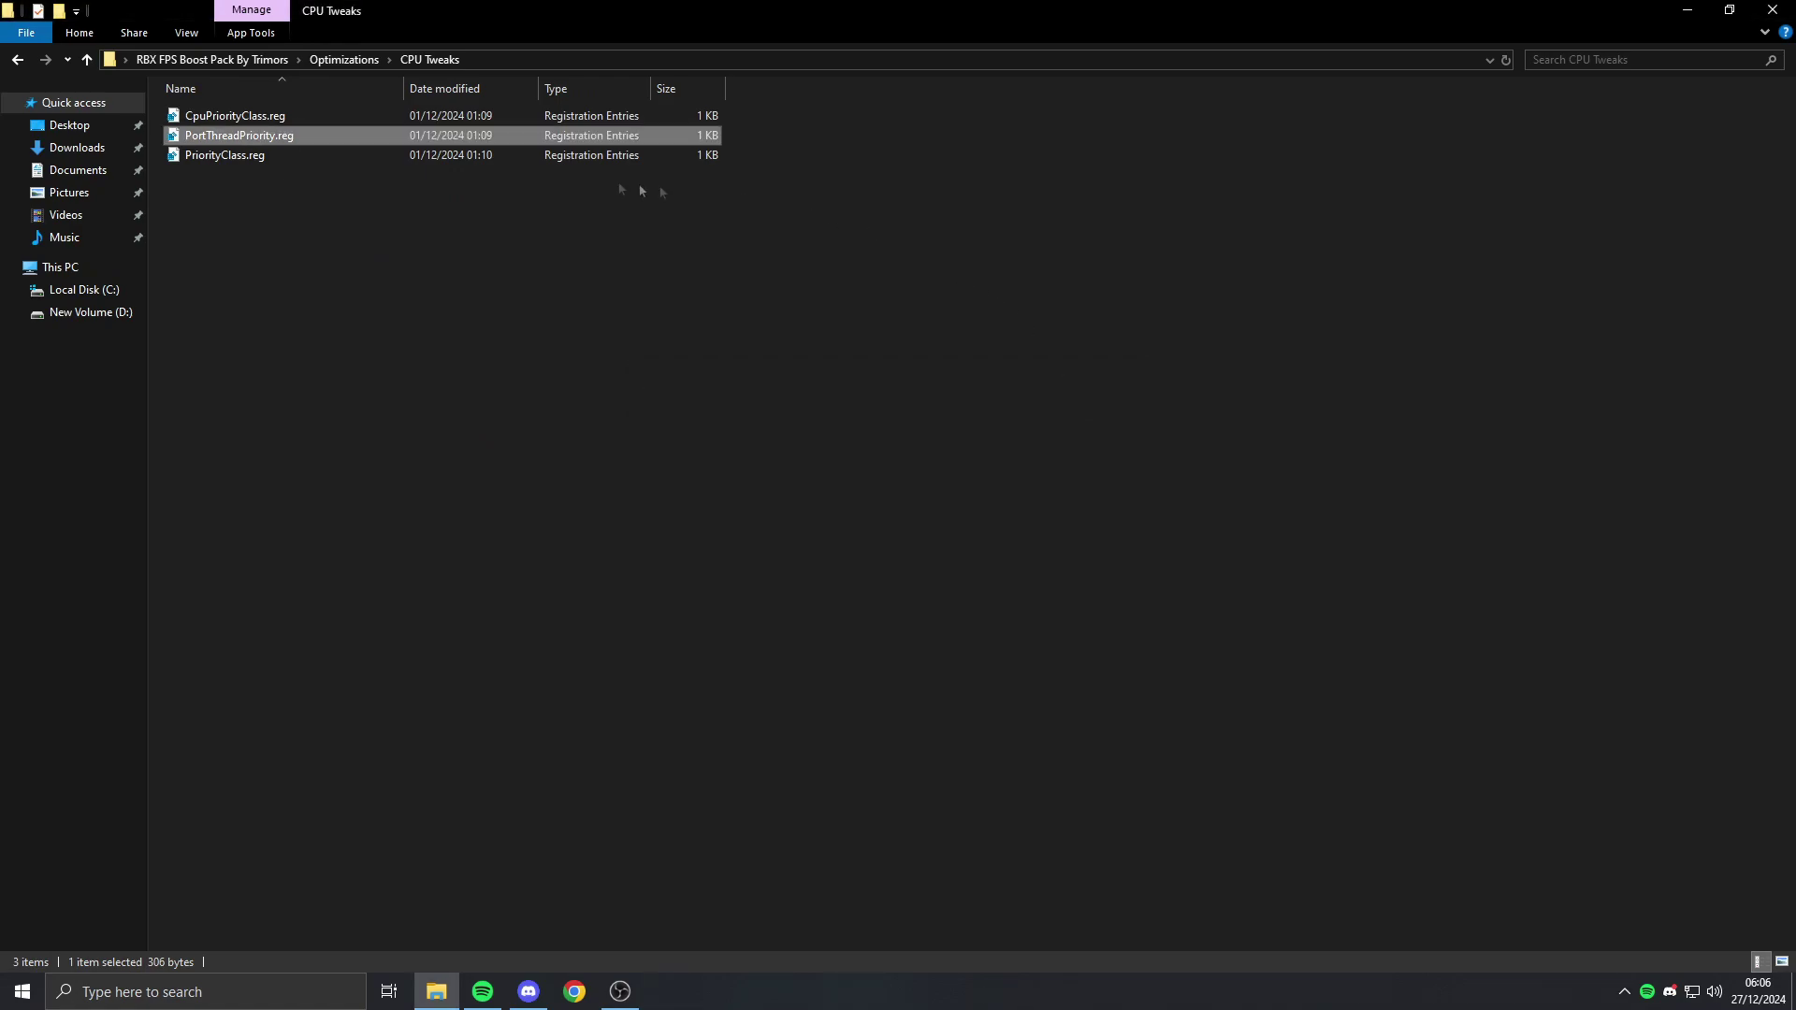
double_click(328, 156)
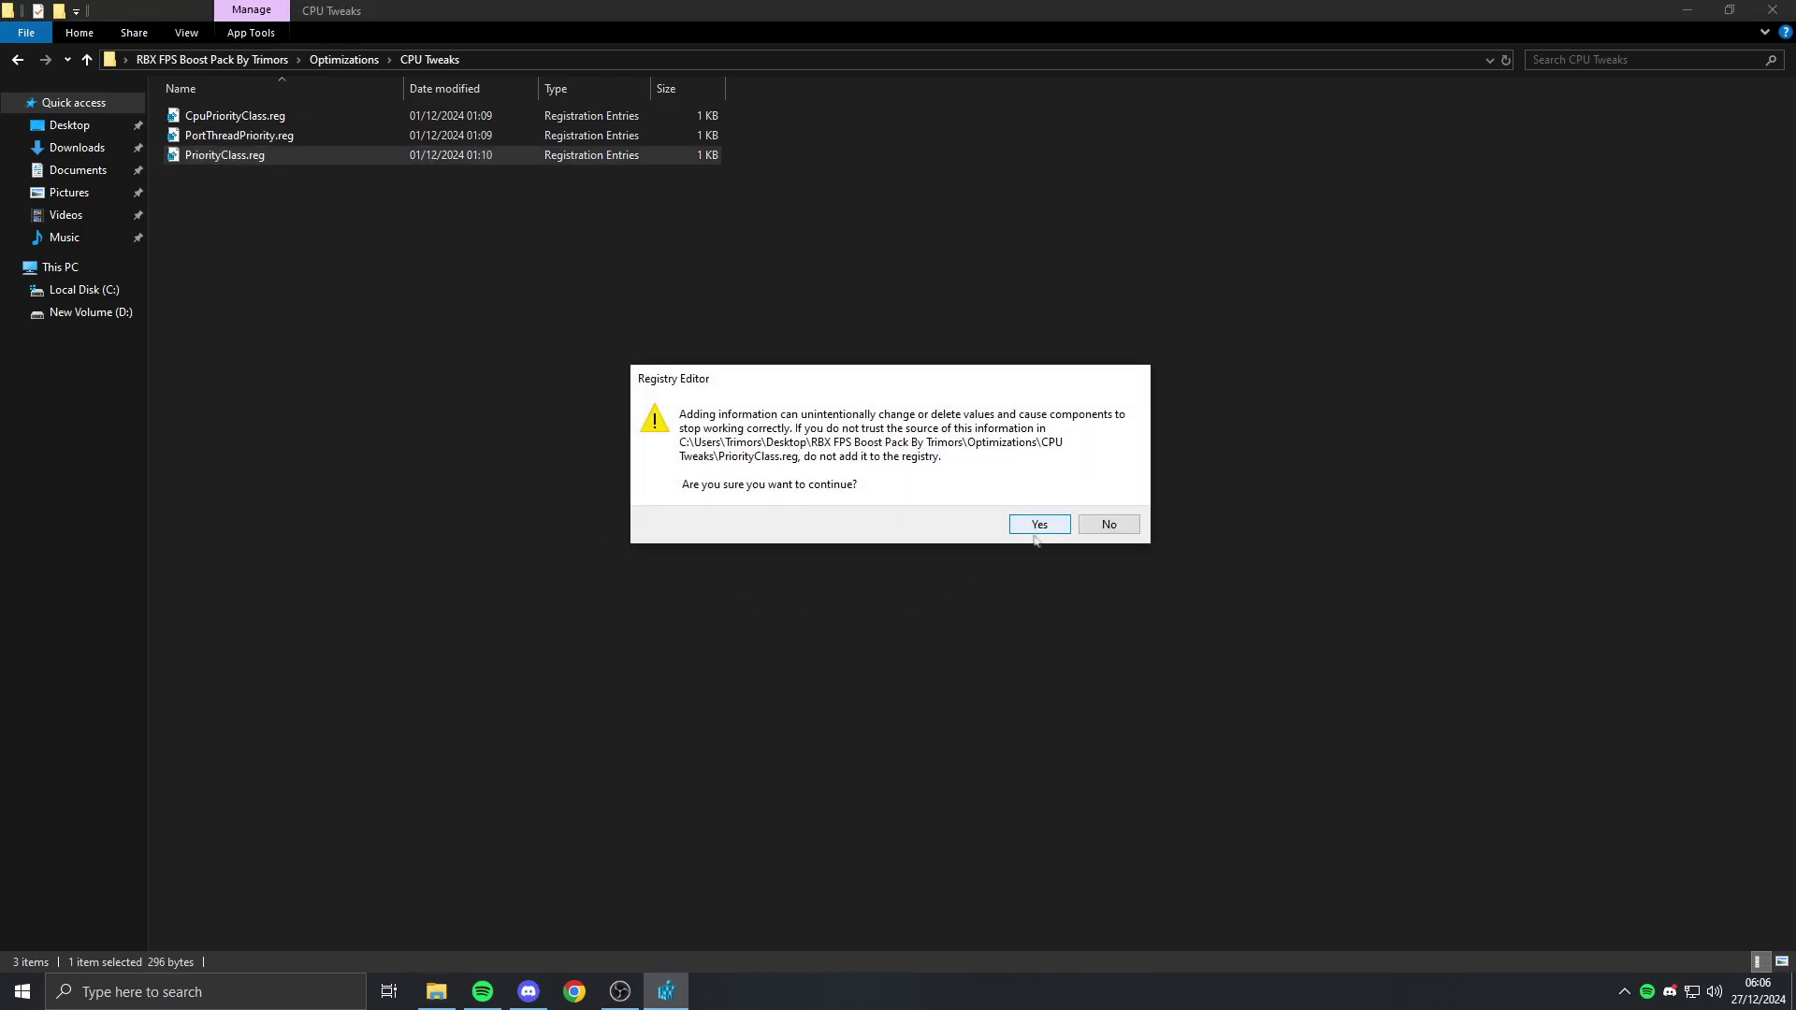
left_click(1037, 527)
left_click(1110, 504)
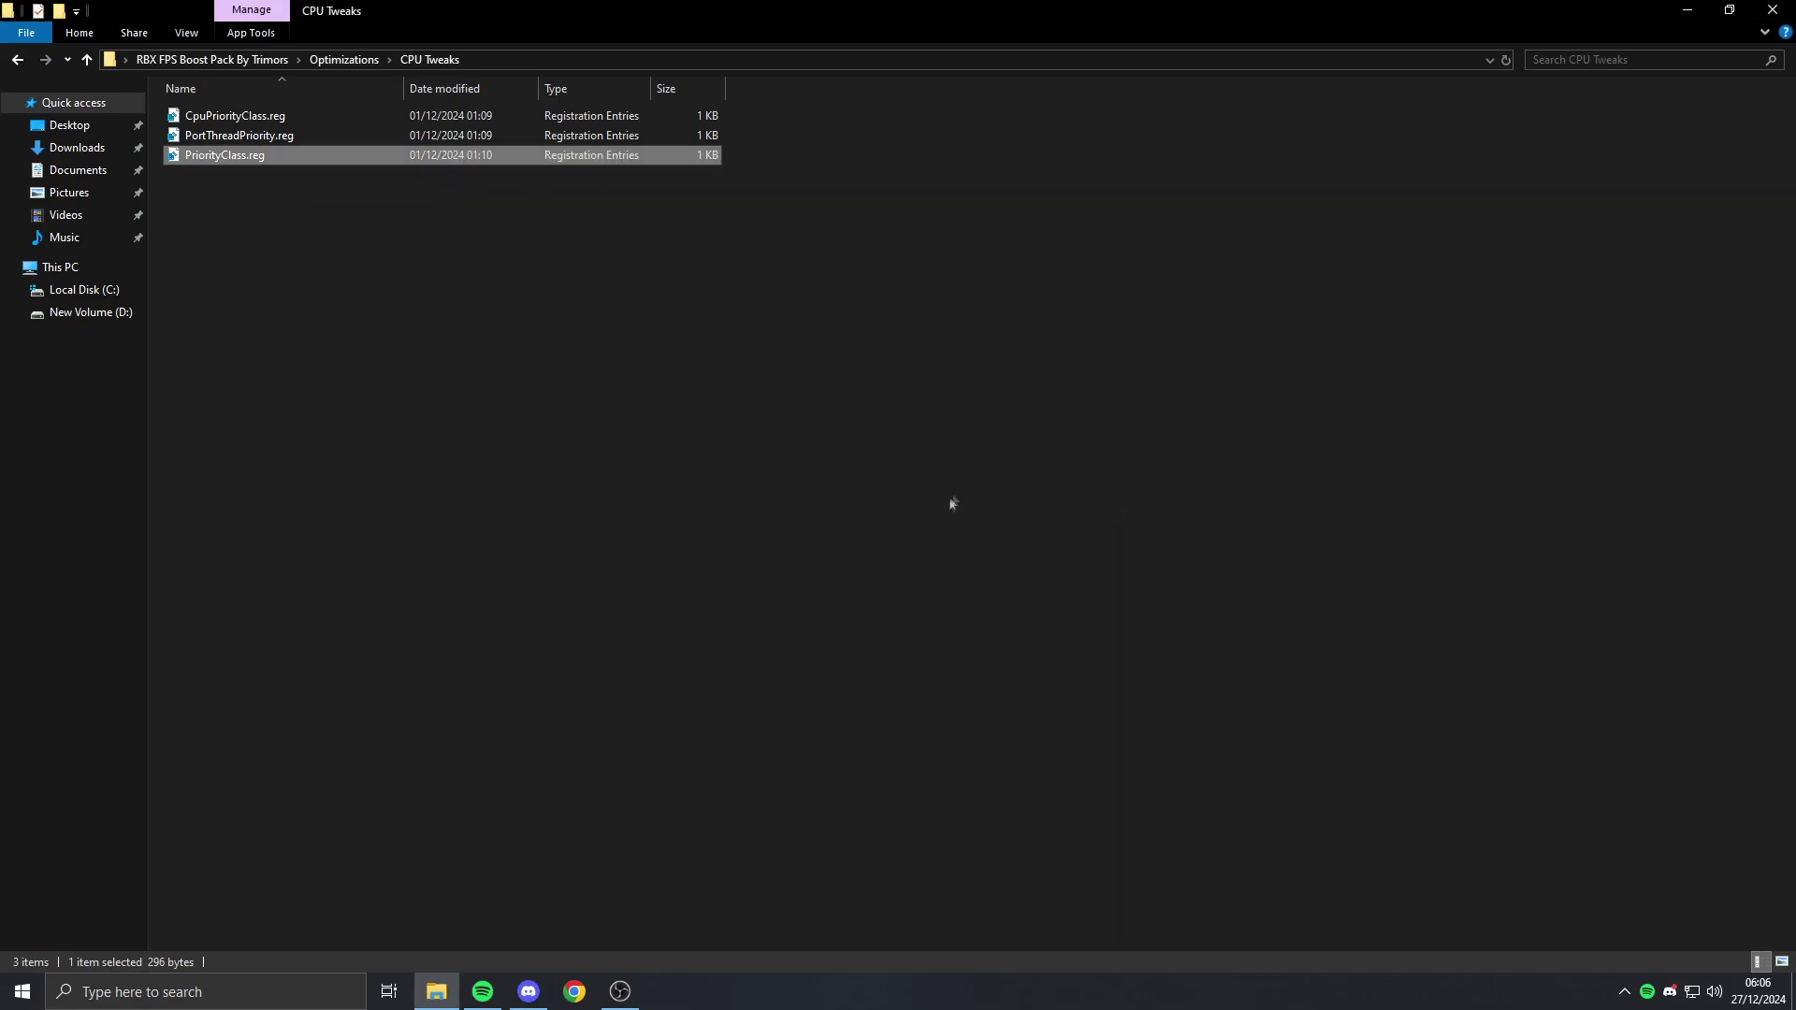
Step: Open the RAM Optimization folder, and check the computer's installed RAM through a Windows search for "this pc" and its properties
left_click(18, 59)
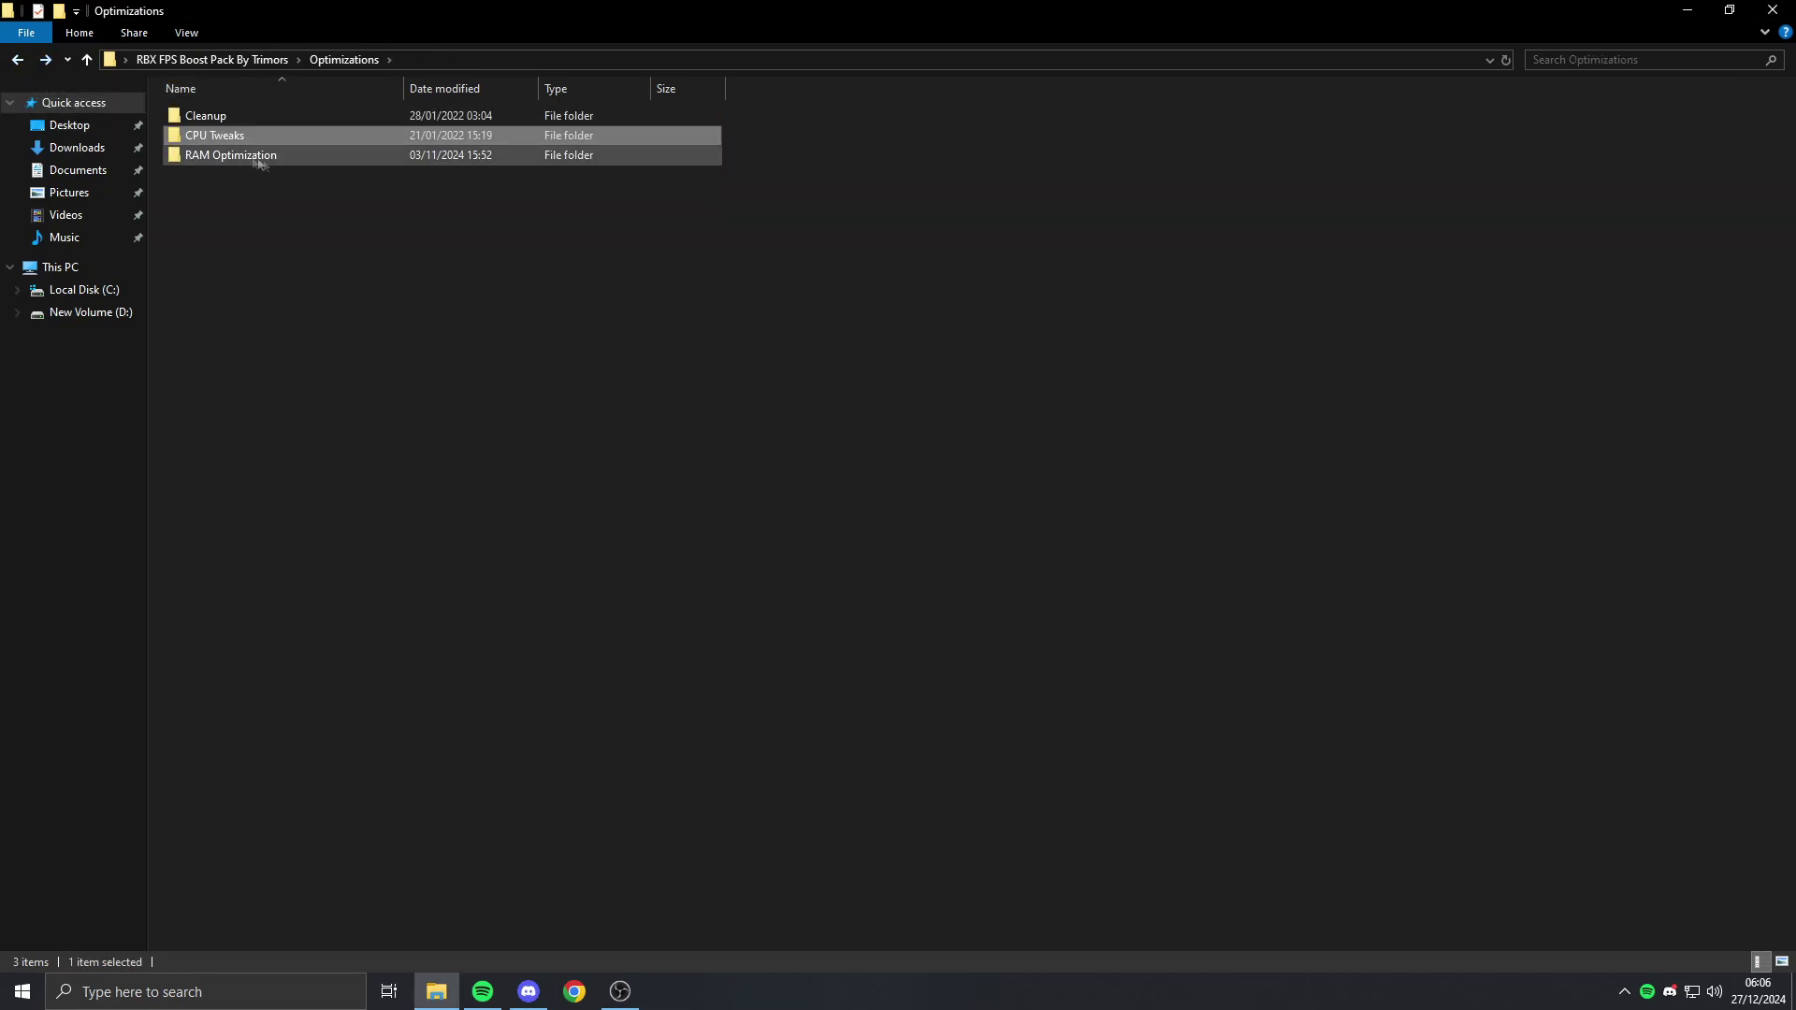
double_click(322, 159)
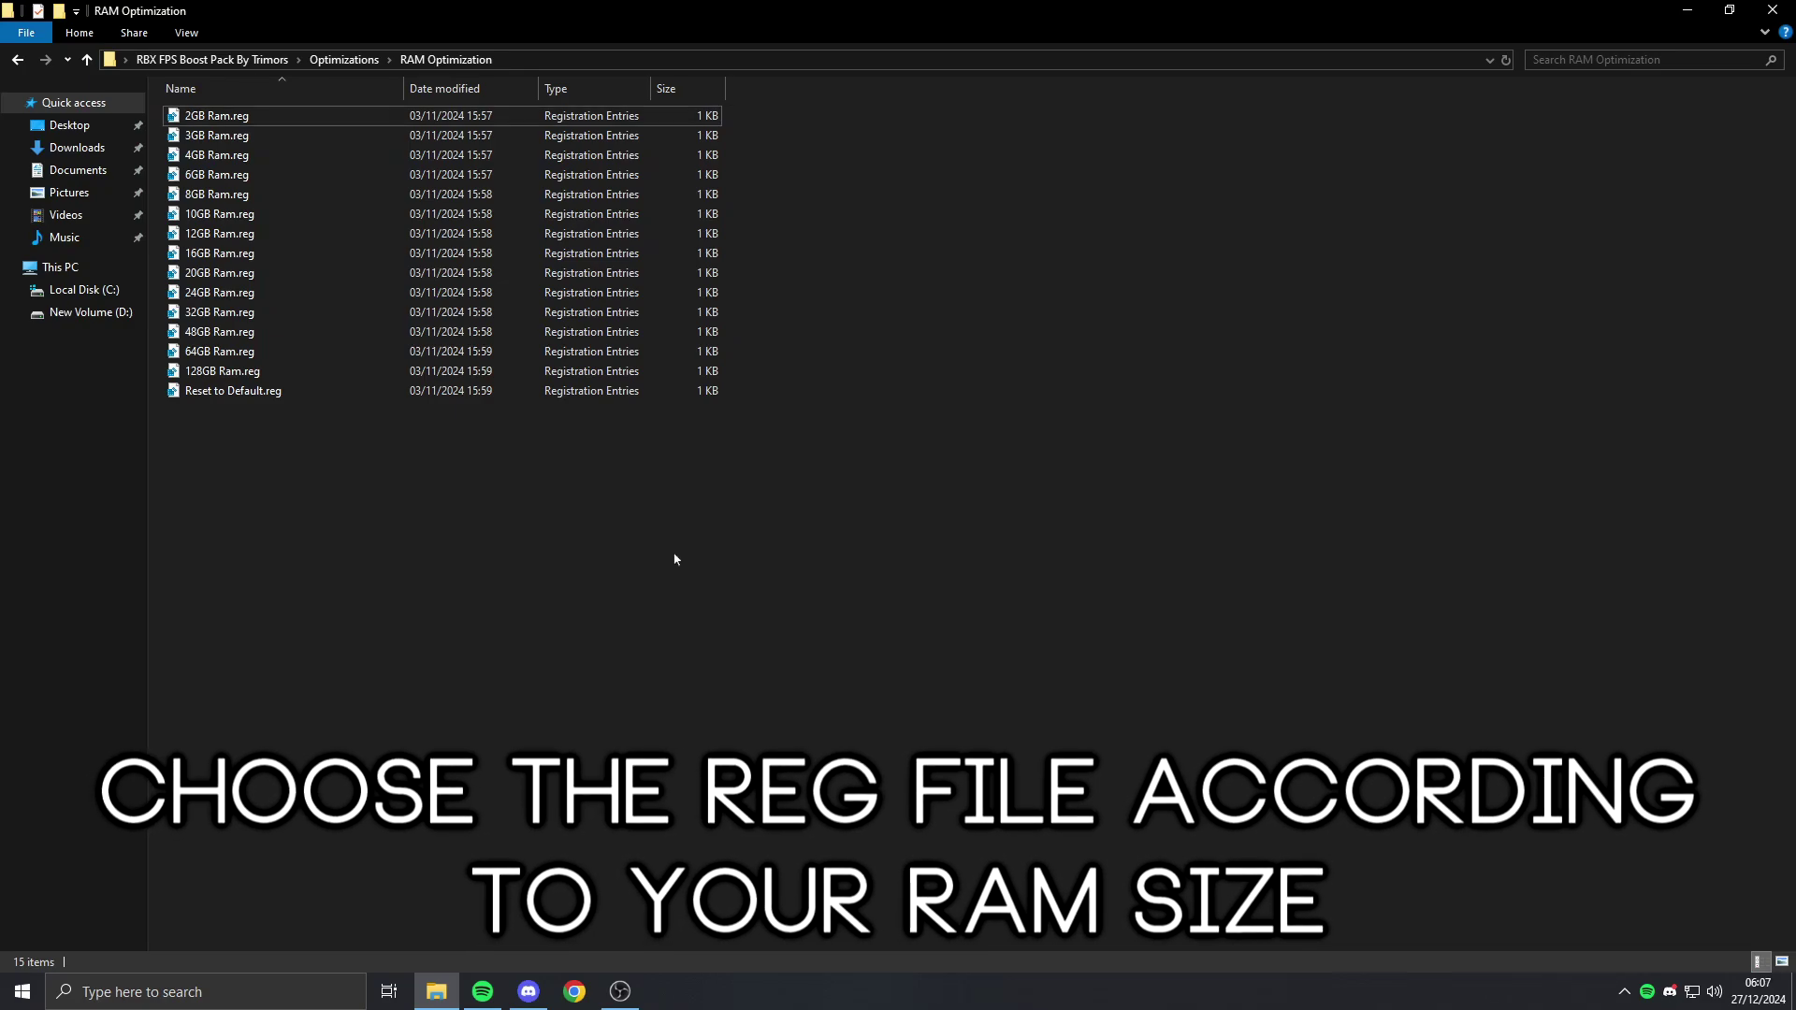
left_click(268, 989)
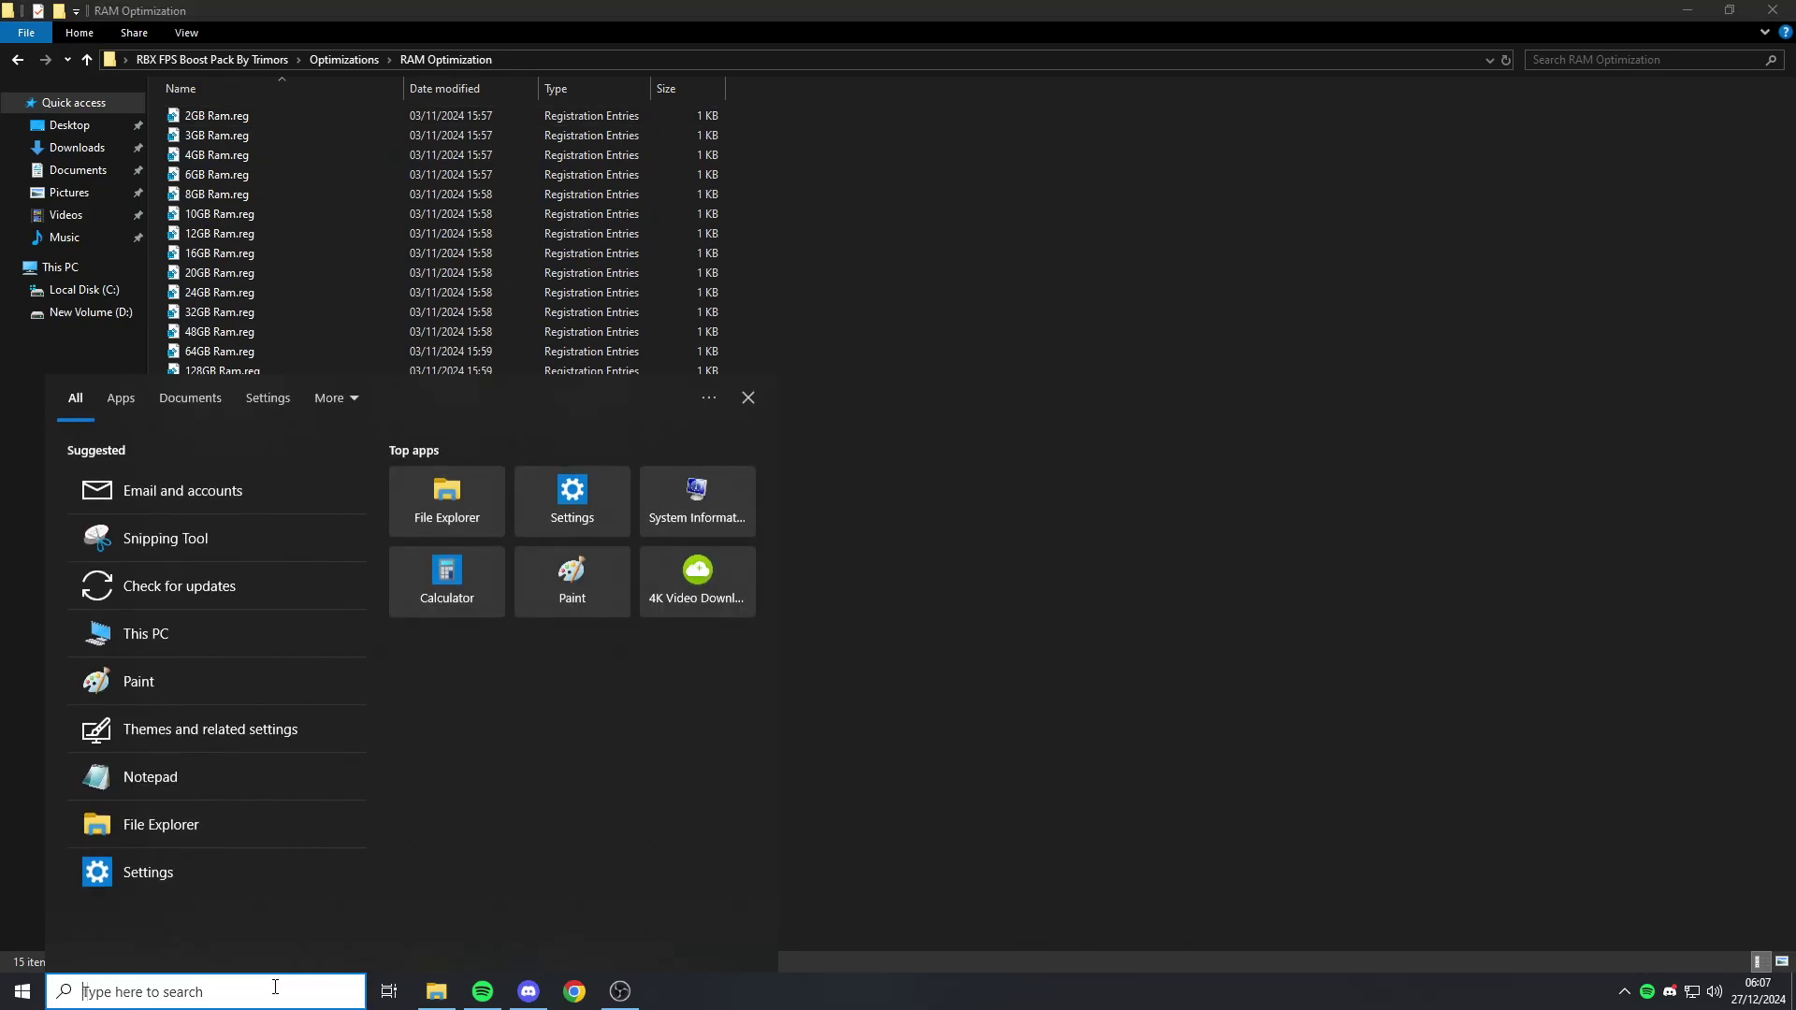
type("this pc")
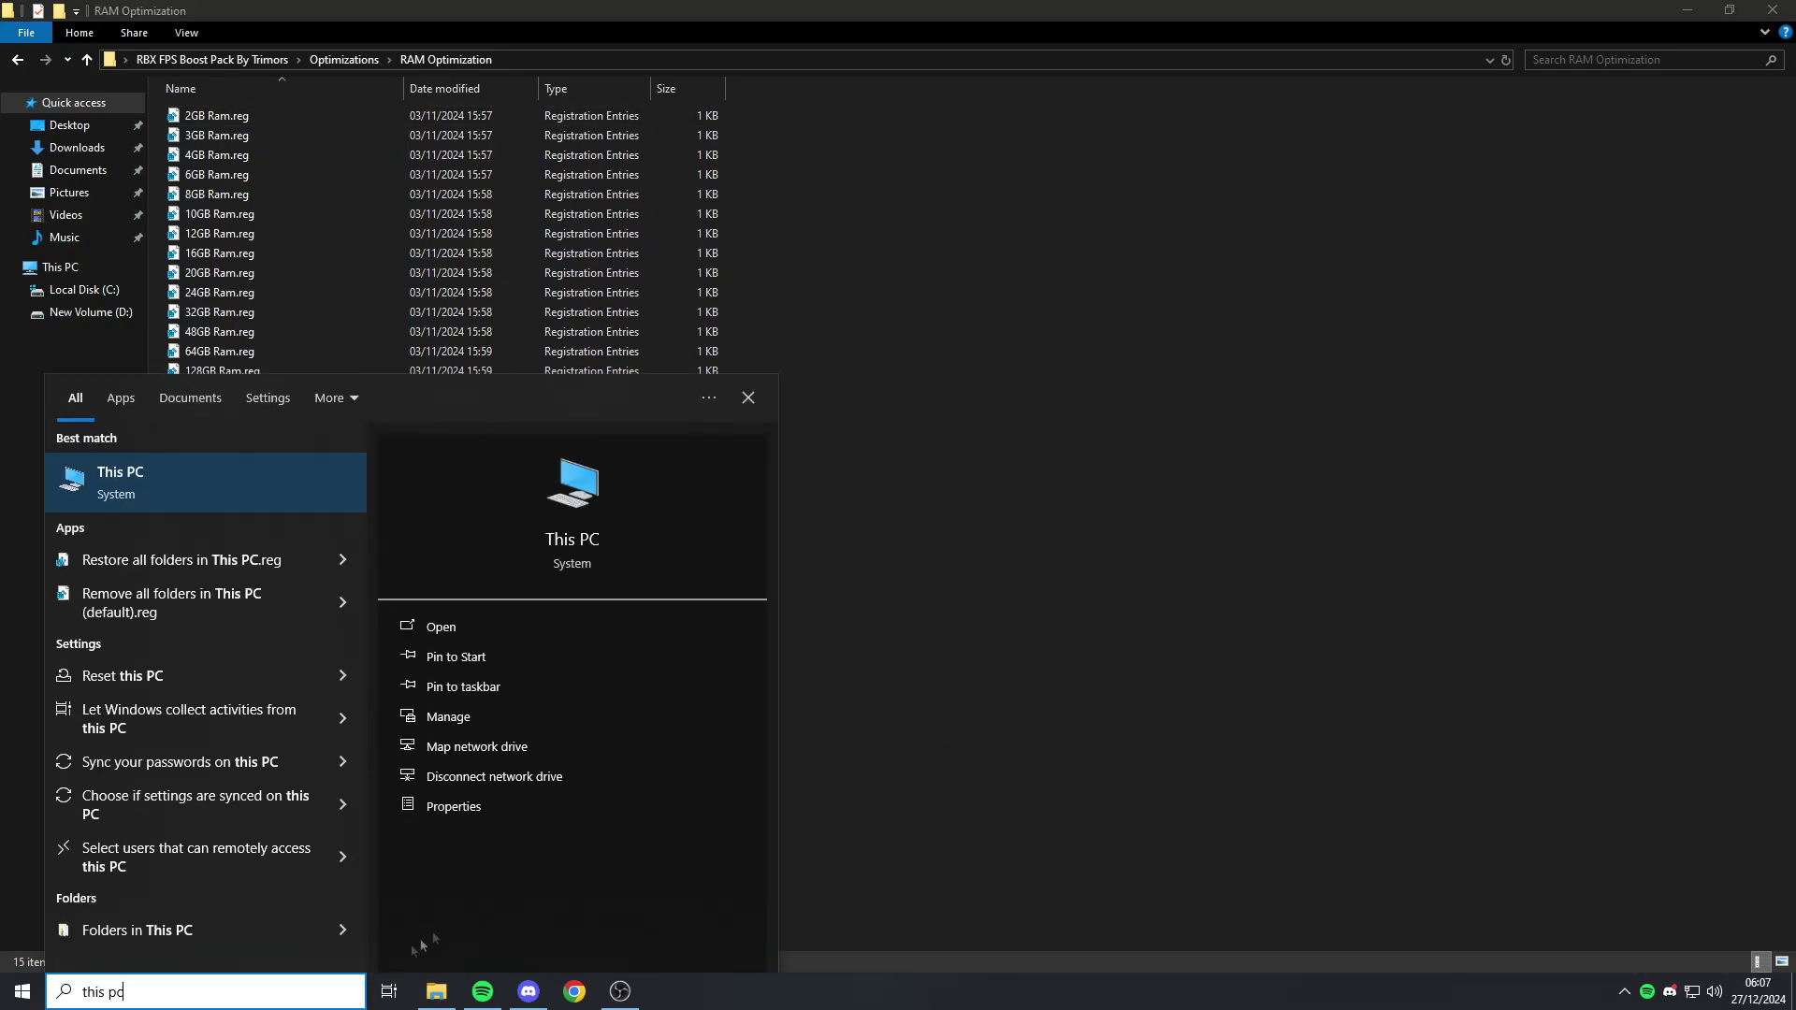
left_click(576, 801)
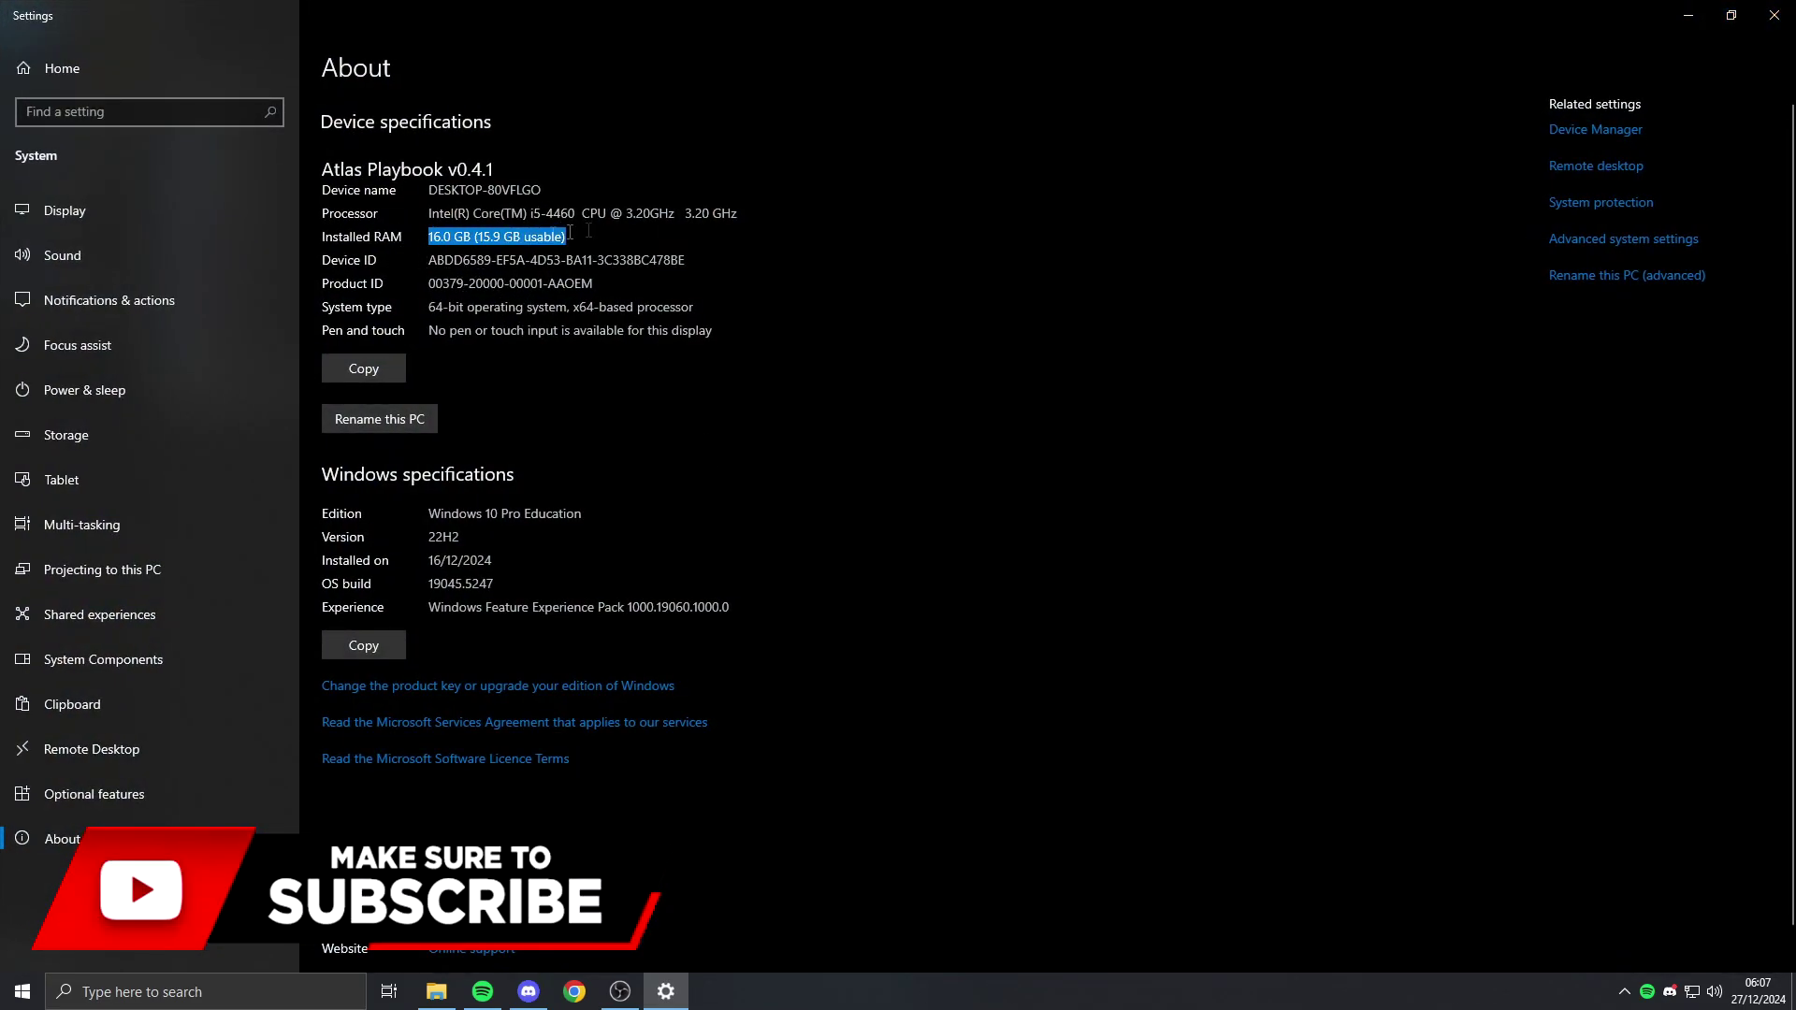
left_click(1775, 15)
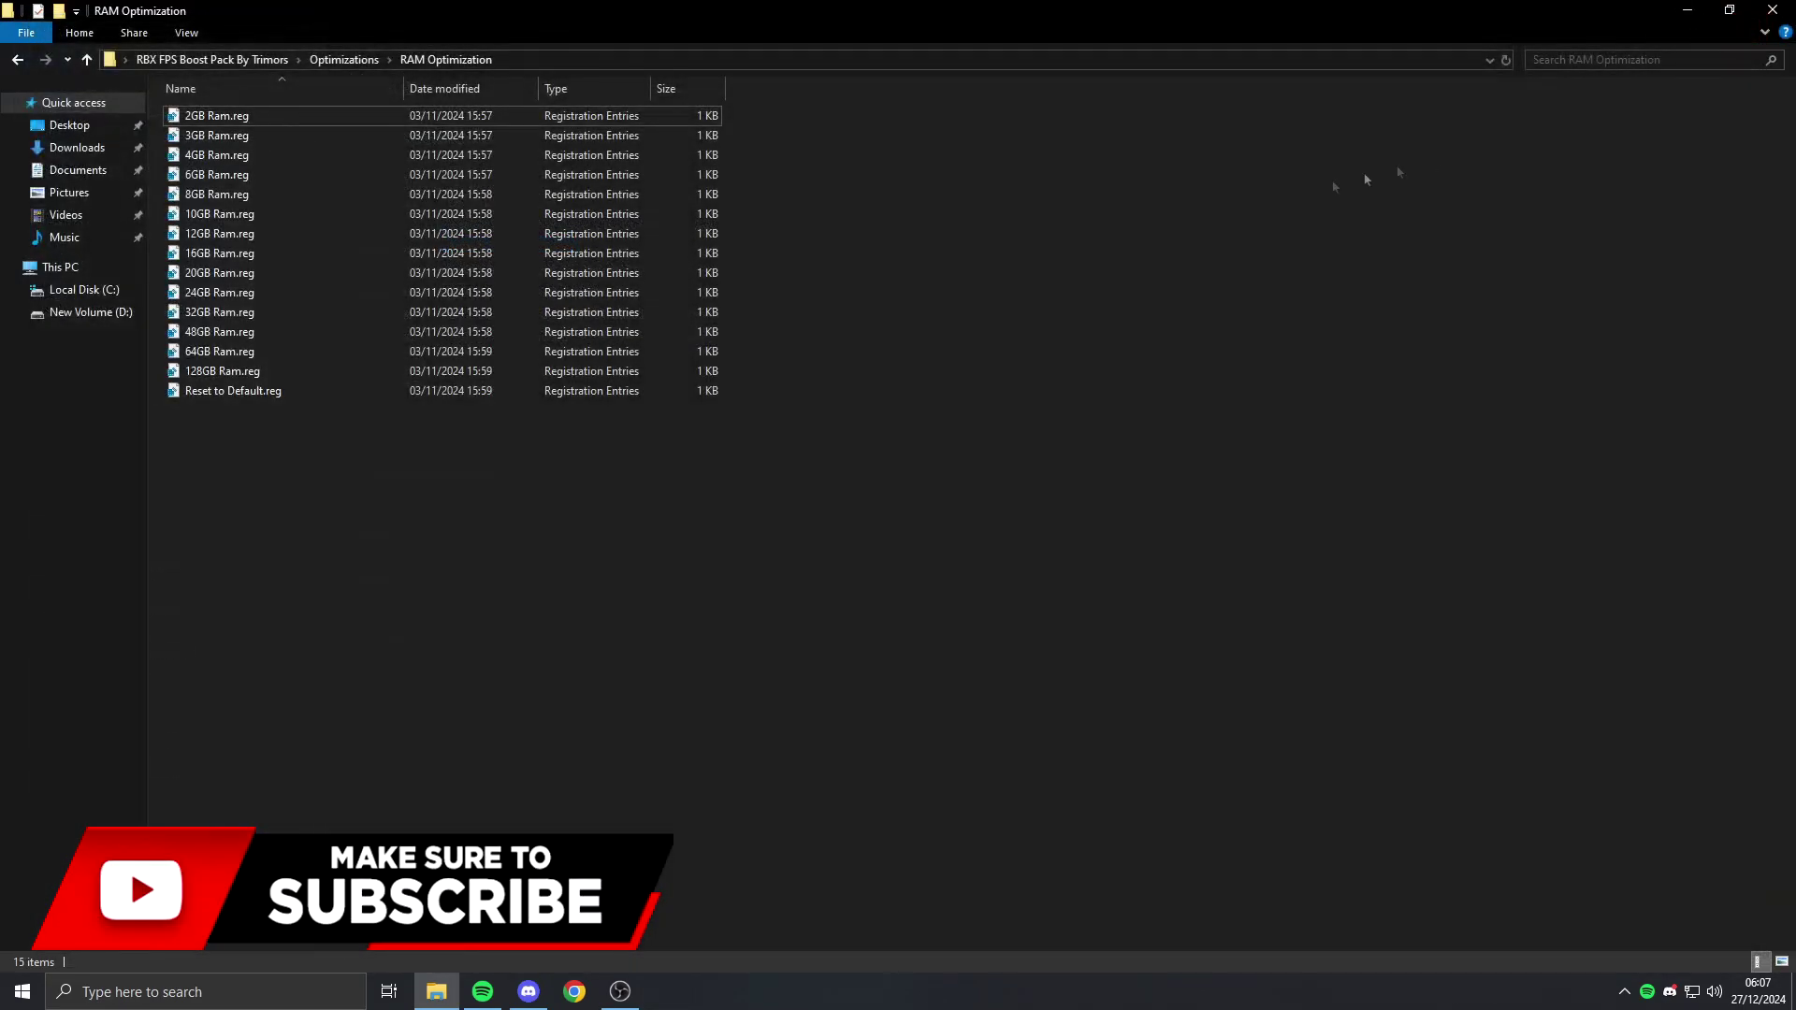
Step: Merge 16GB Ram.reg from the RAM Optimization folder into the registry
left_click(213, 252)
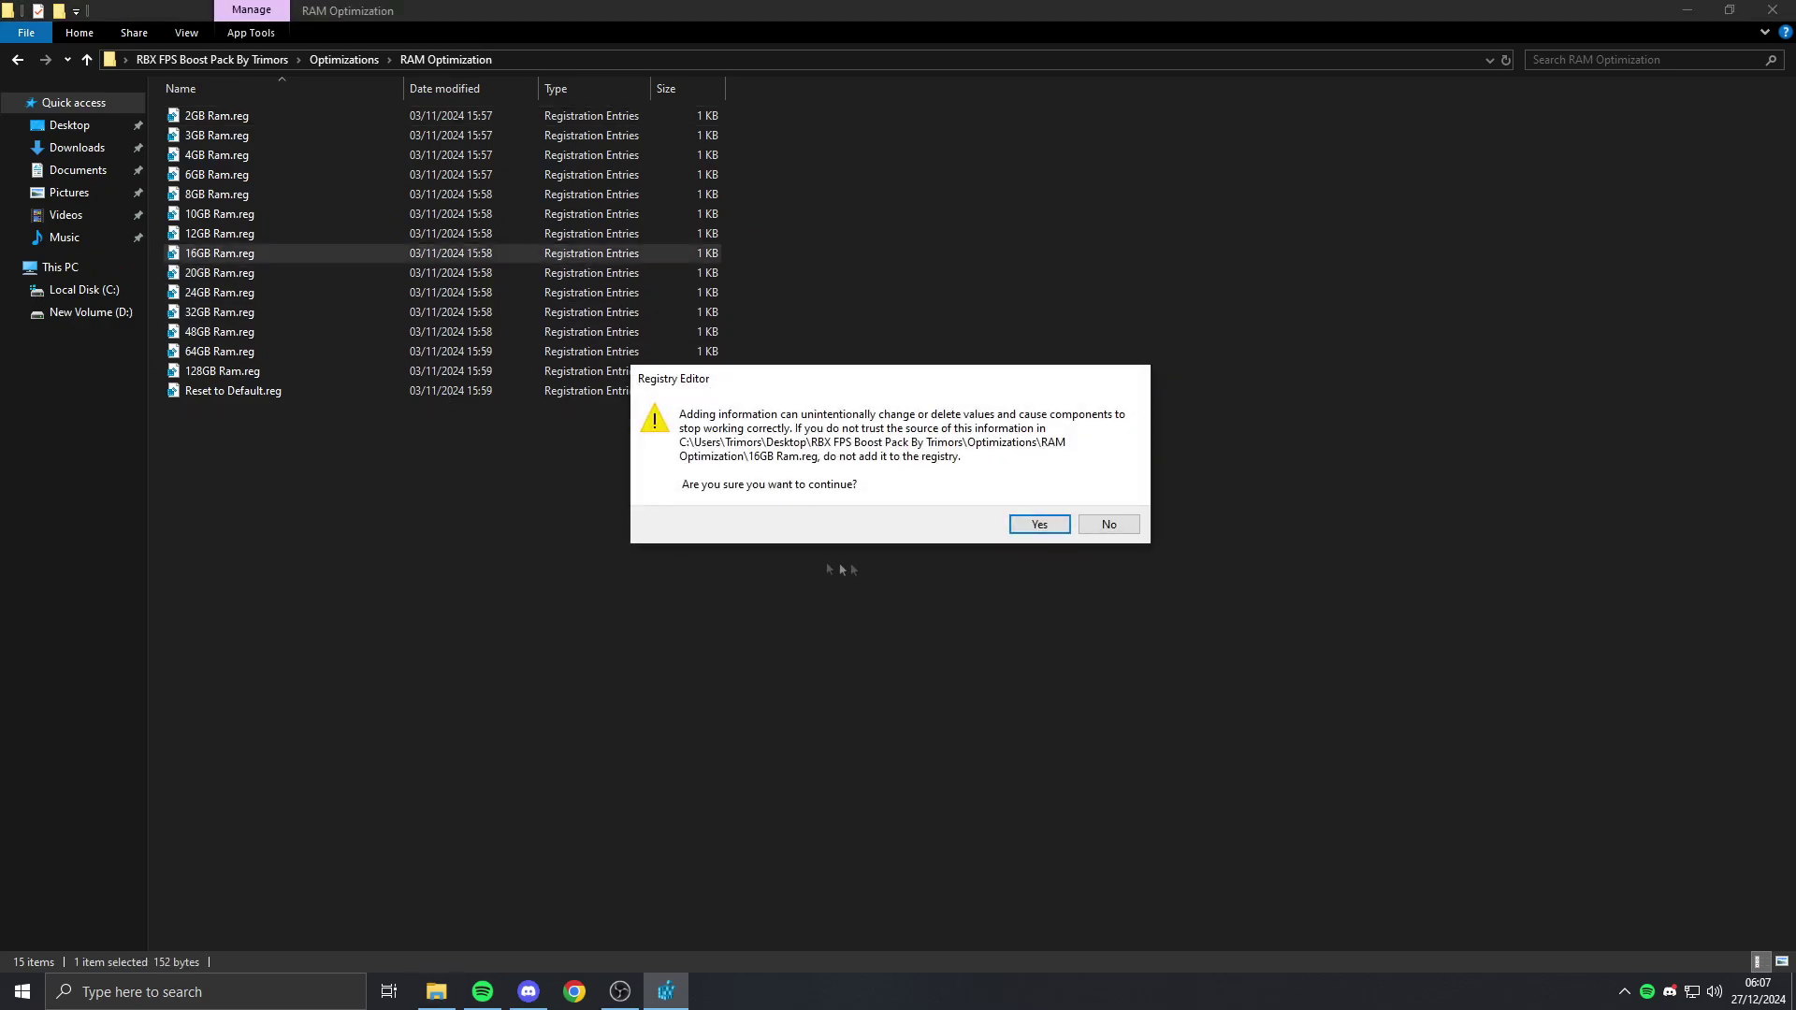
left_click(1029, 527)
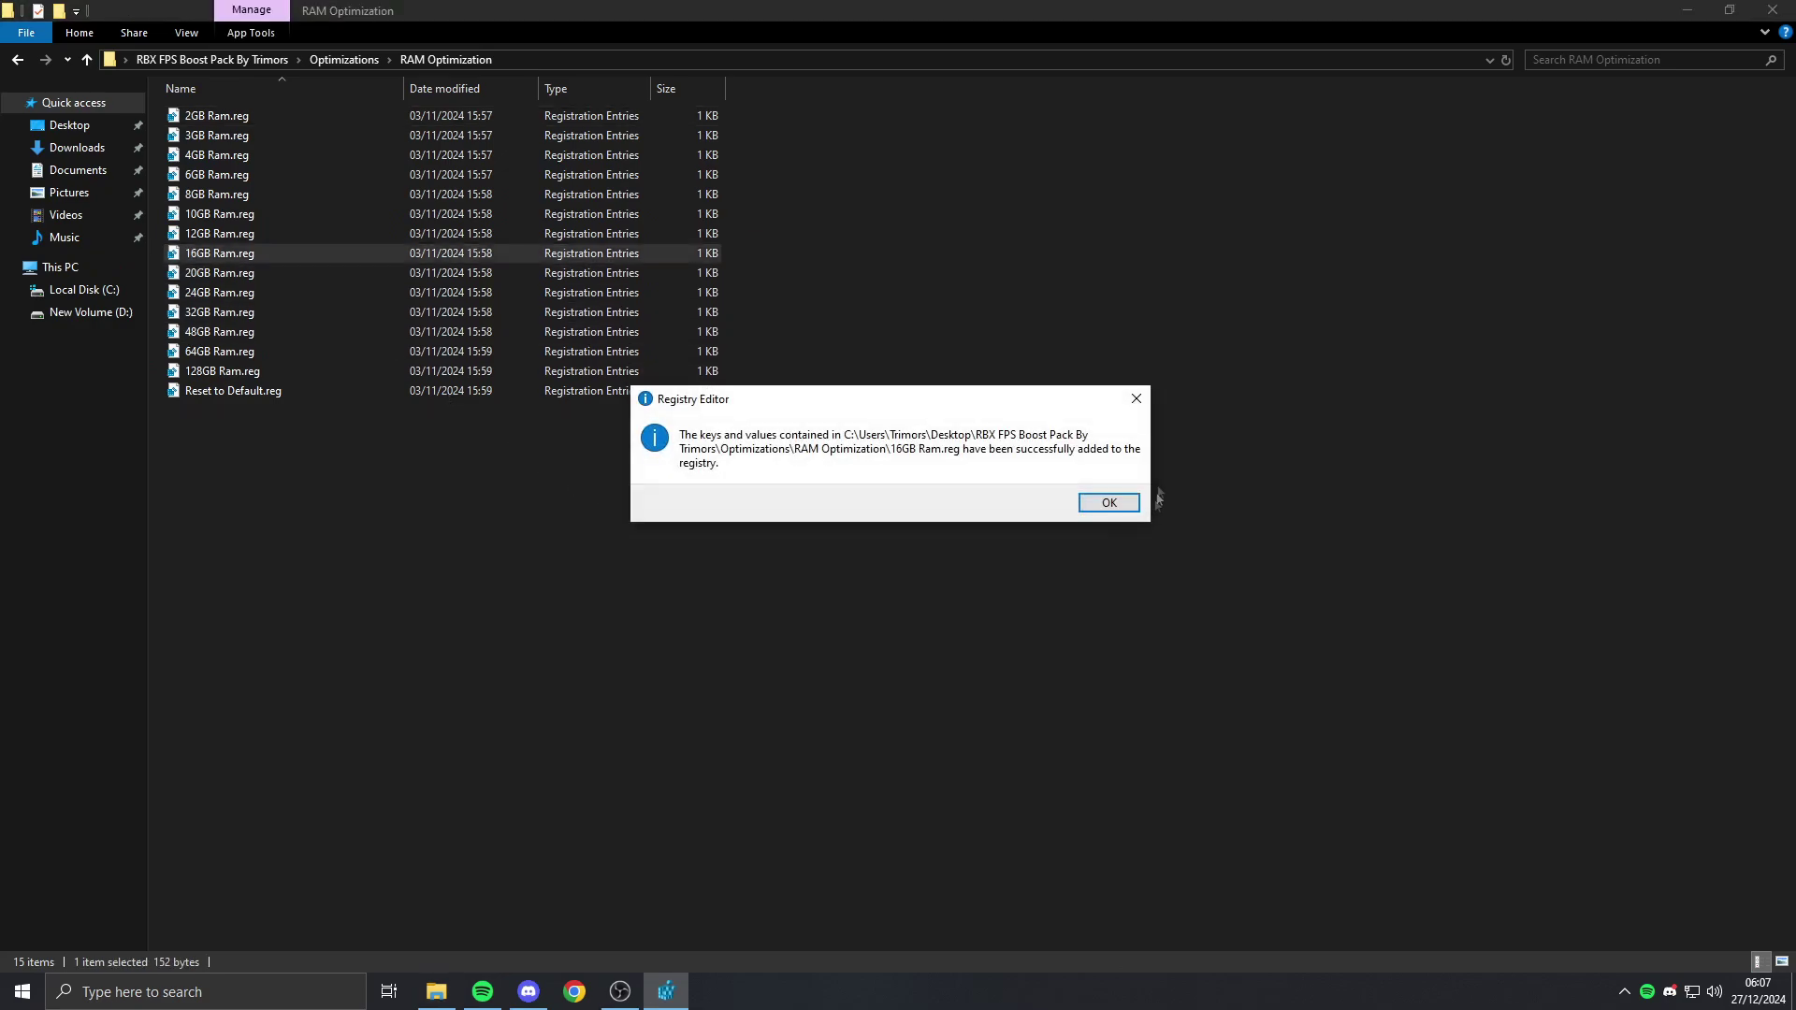
left_click(1089, 503)
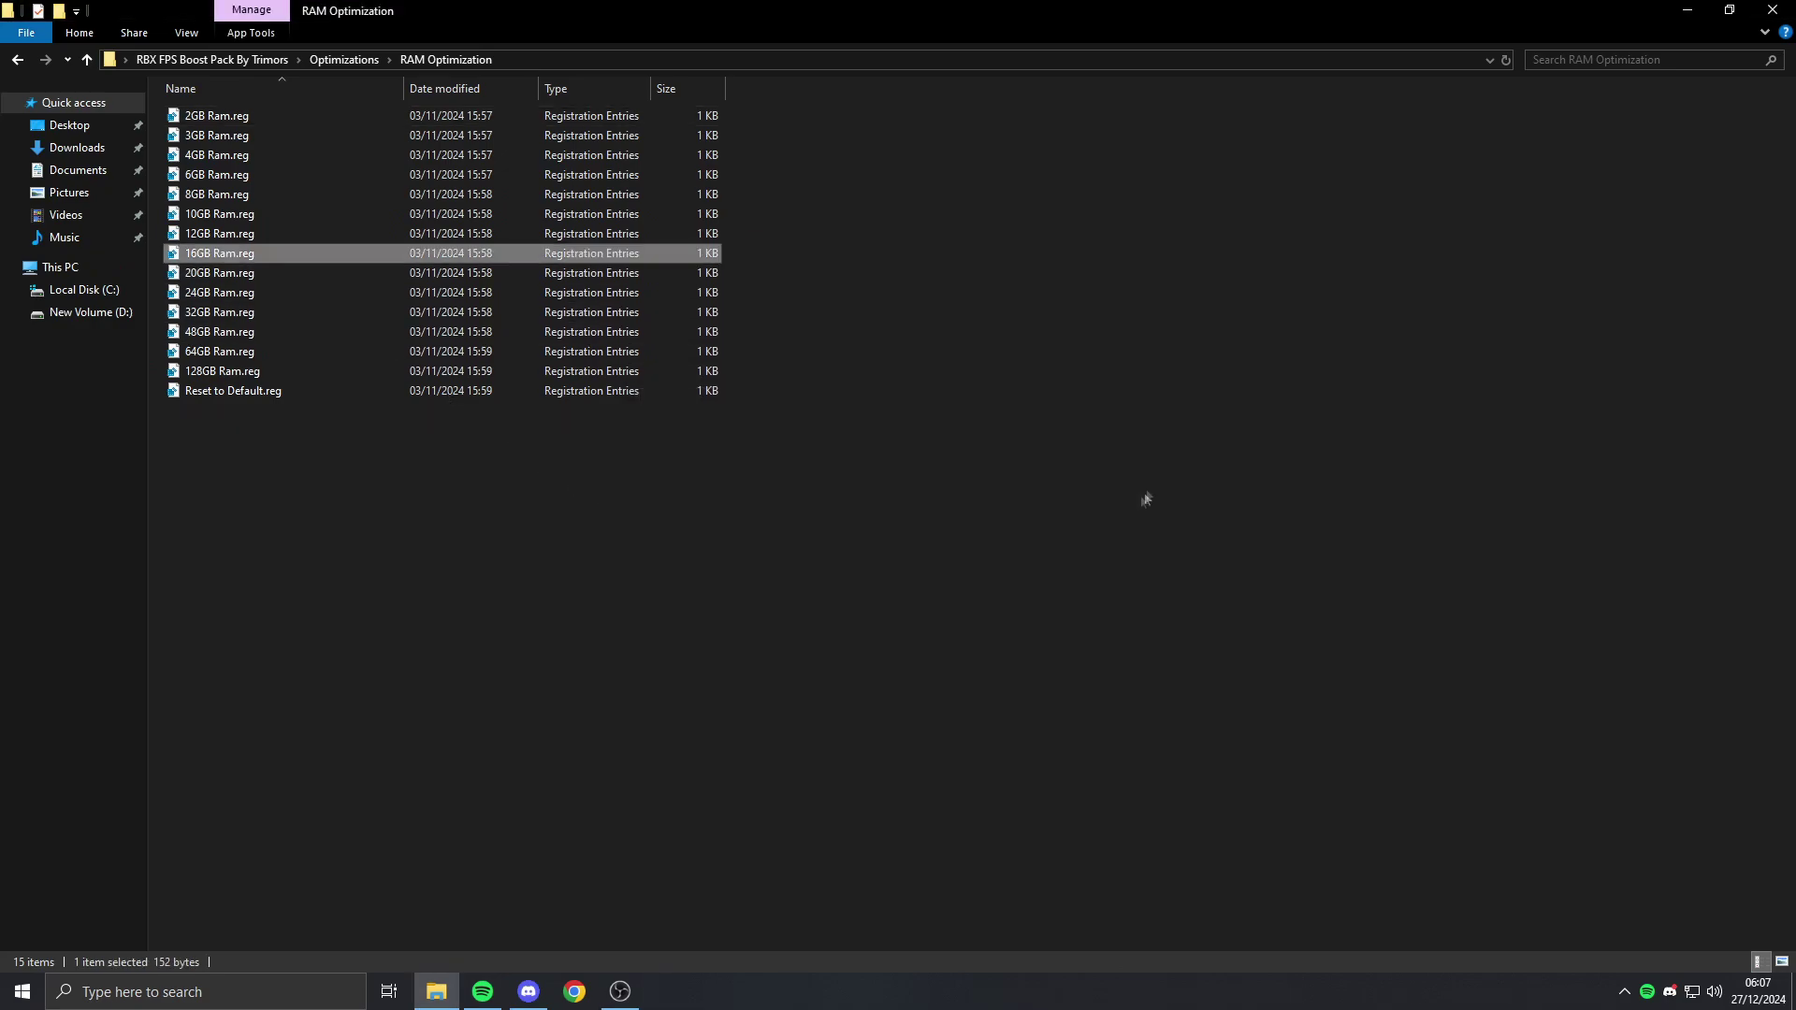
Step: Return to the RBX FPS Boost Pack folder and open Mem Reduct inside its Programs subfolder
left_click(18, 61)
left_click(17, 61)
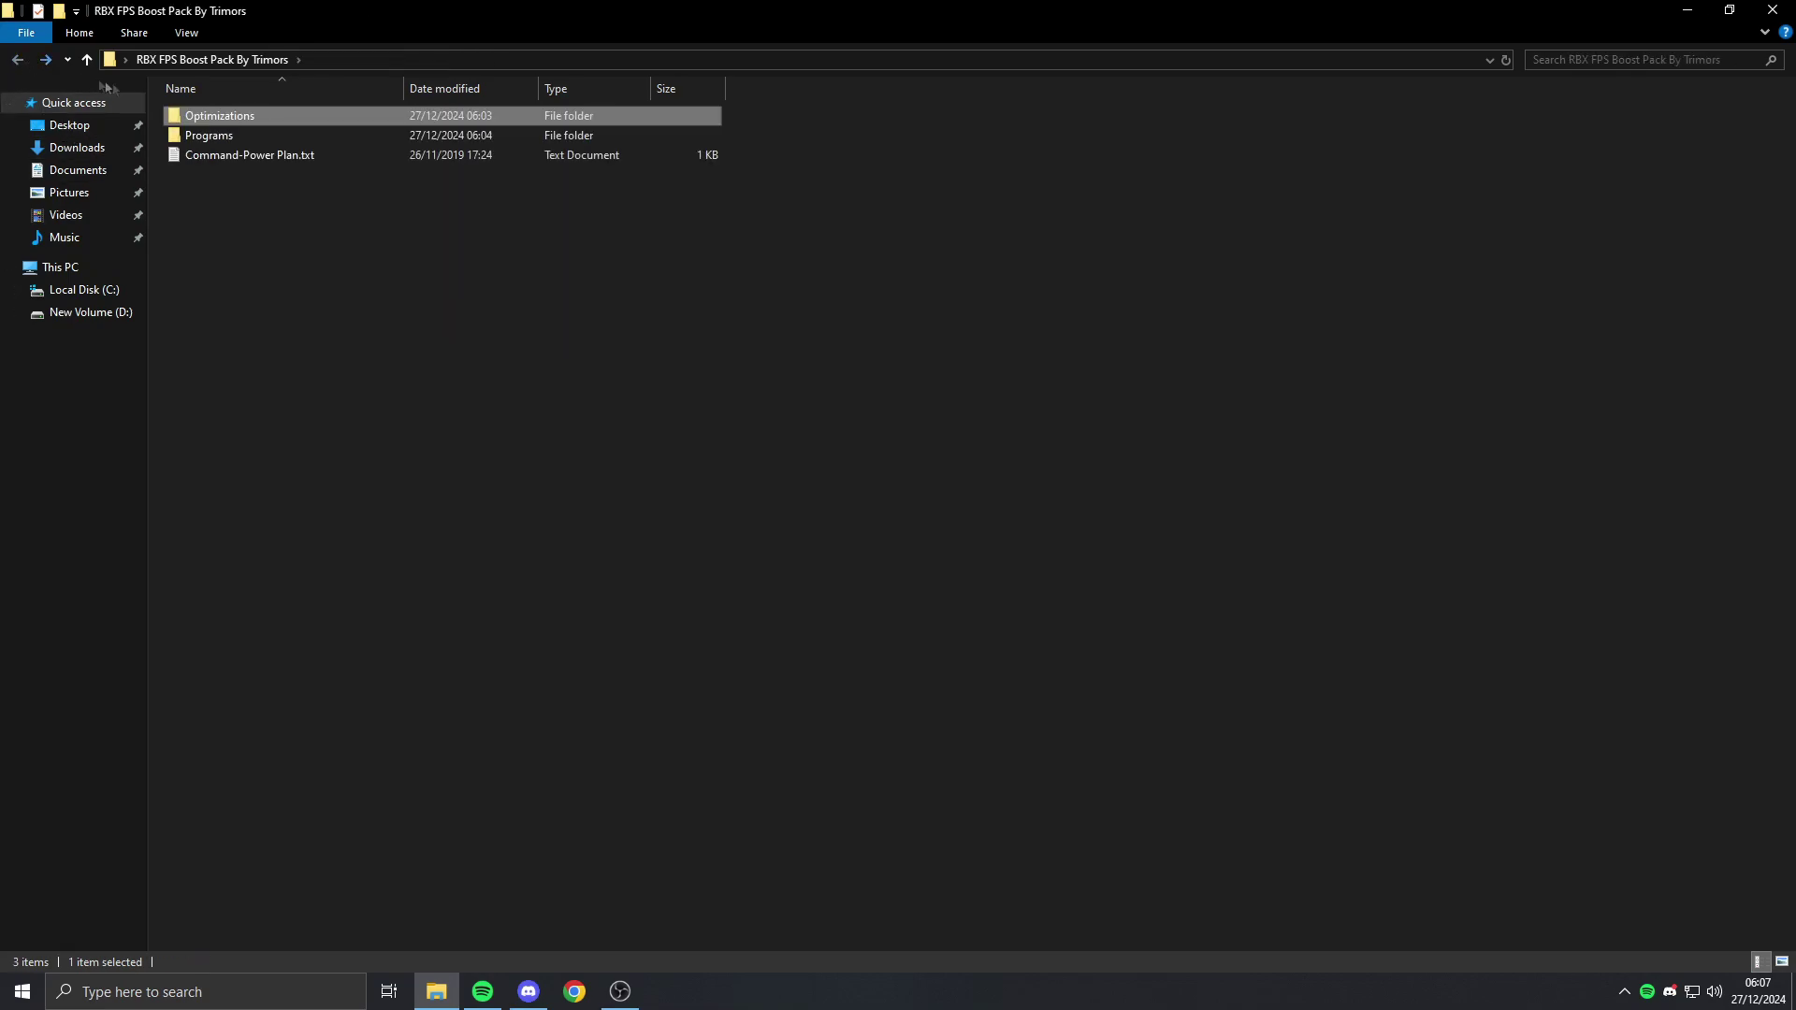
double_click(266, 137)
left_click(297, 119)
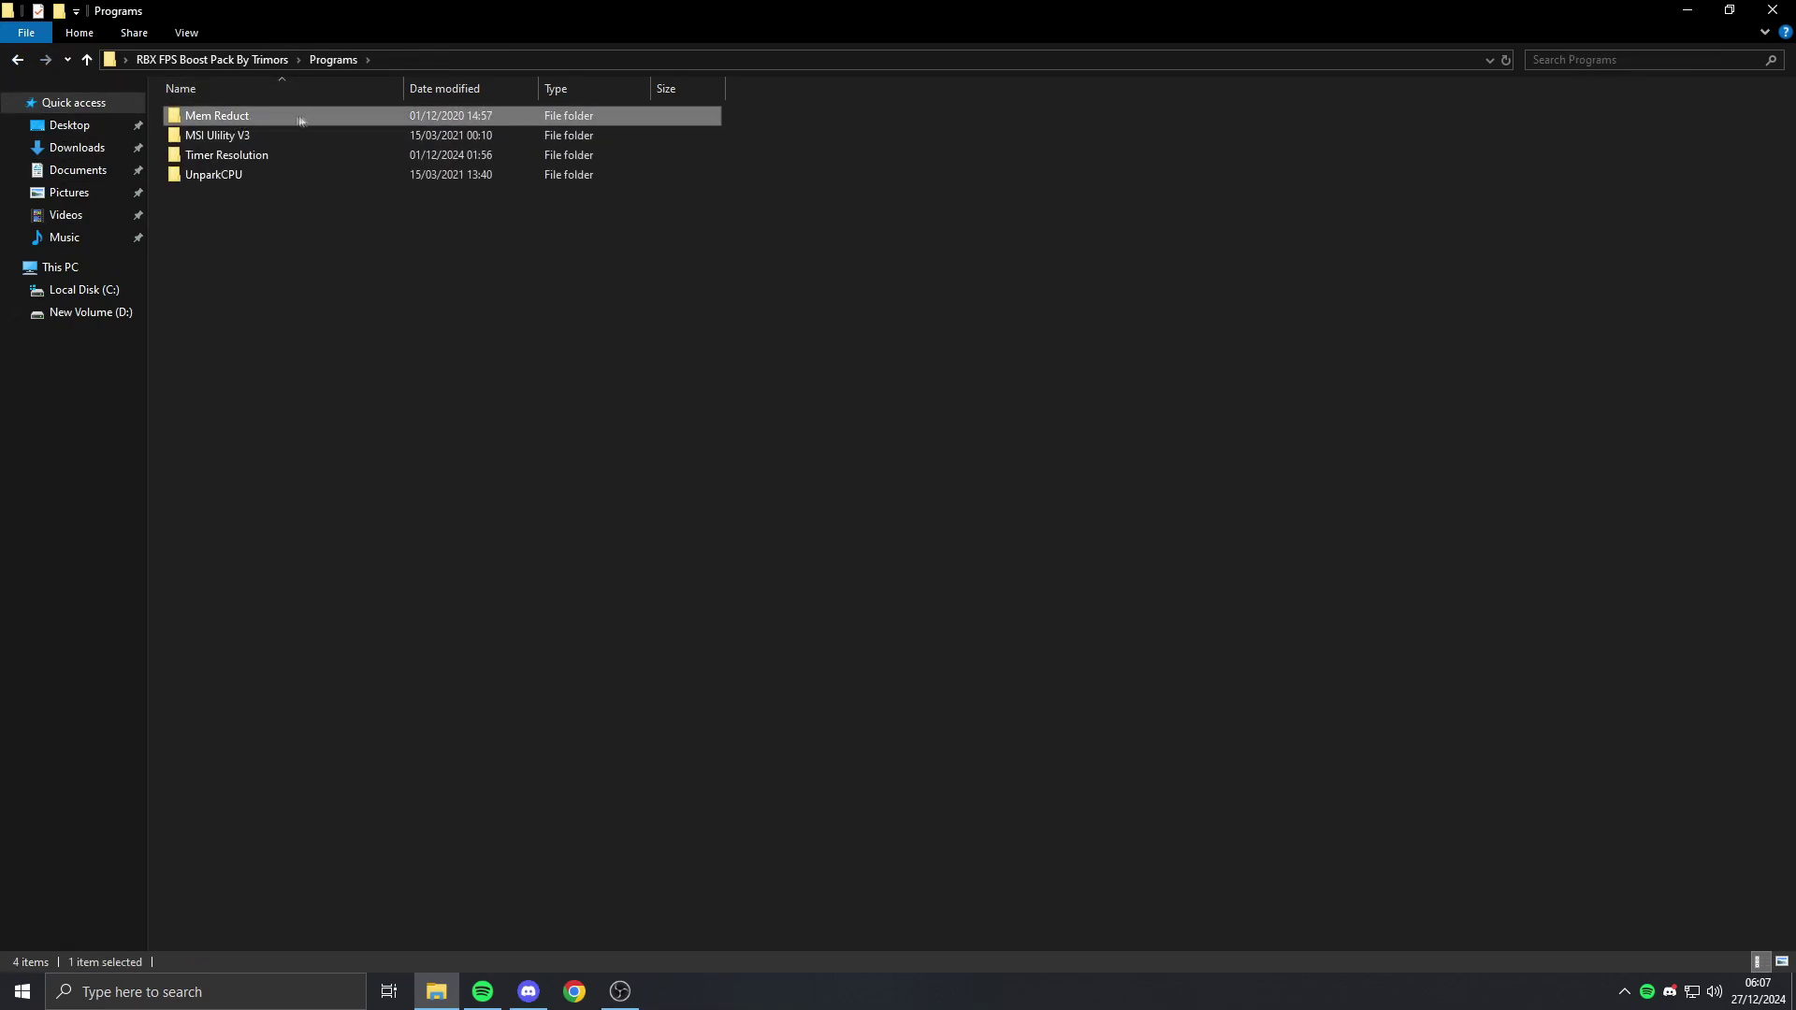
double_click(327, 113)
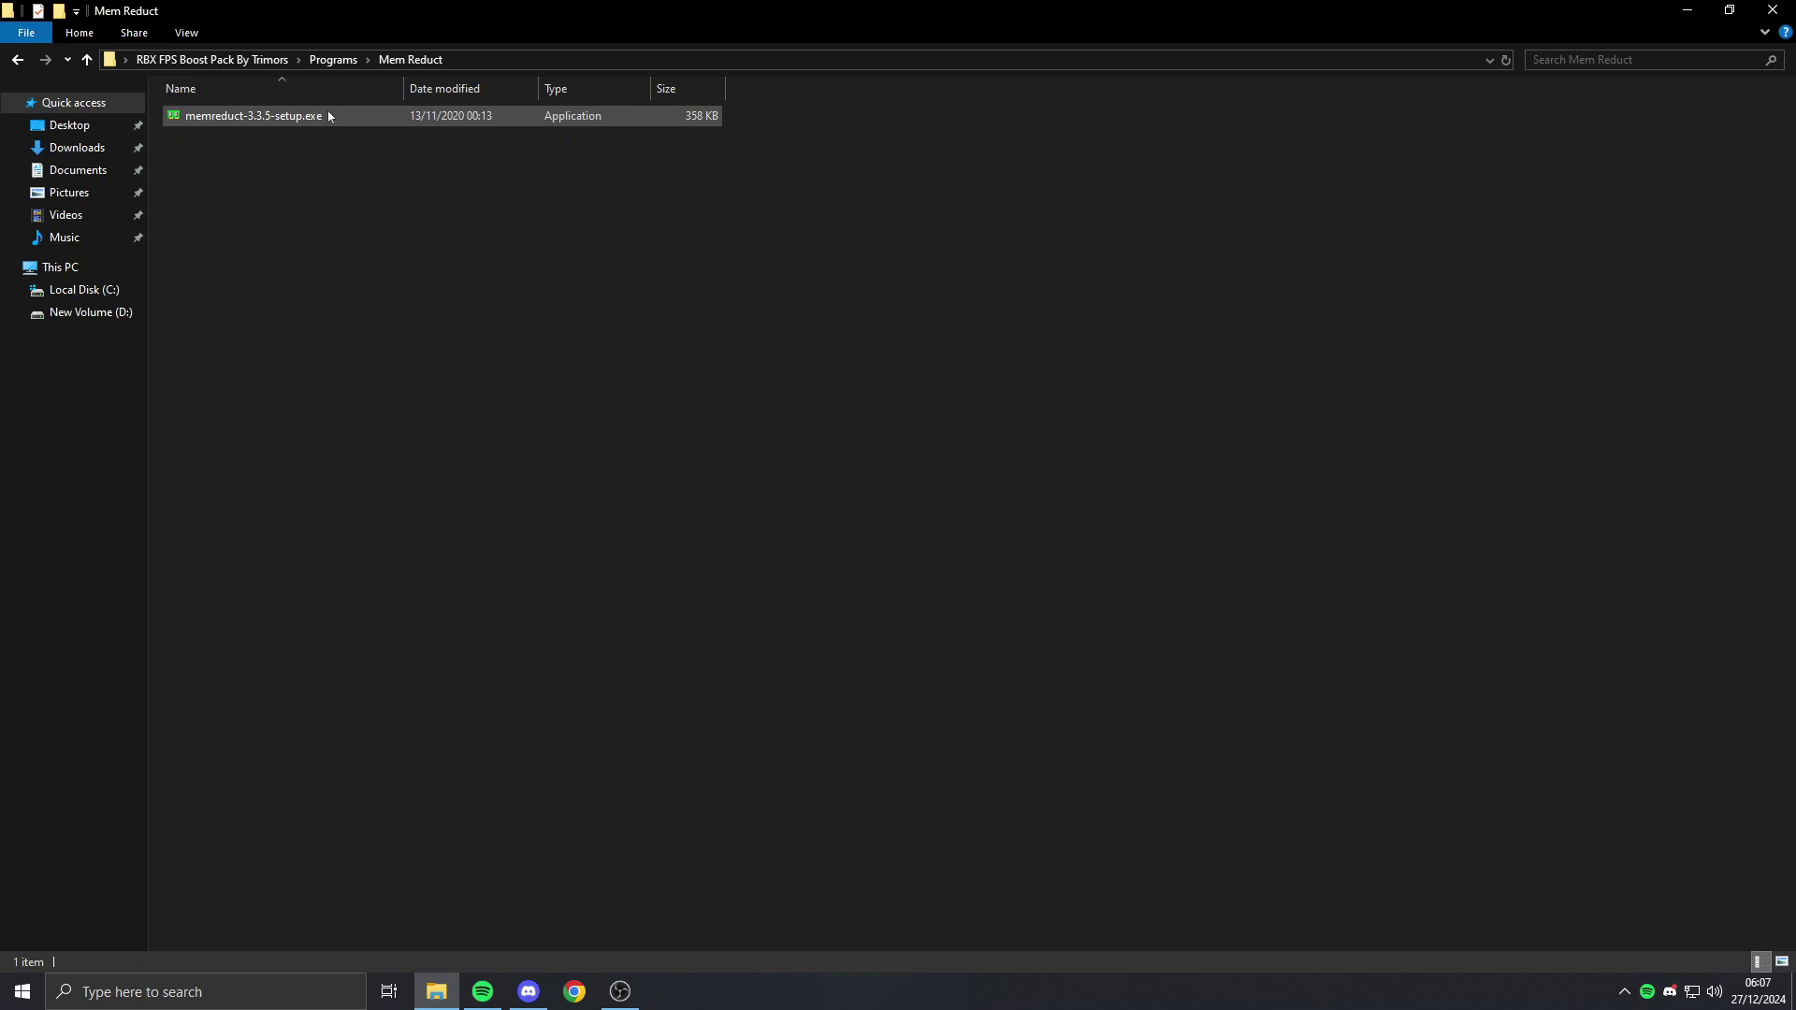
Step: Install Mem Reduct from memreduct-3.3.5-setup.exe with the default setup options, and launch it when setup finishes
double_click(351, 111)
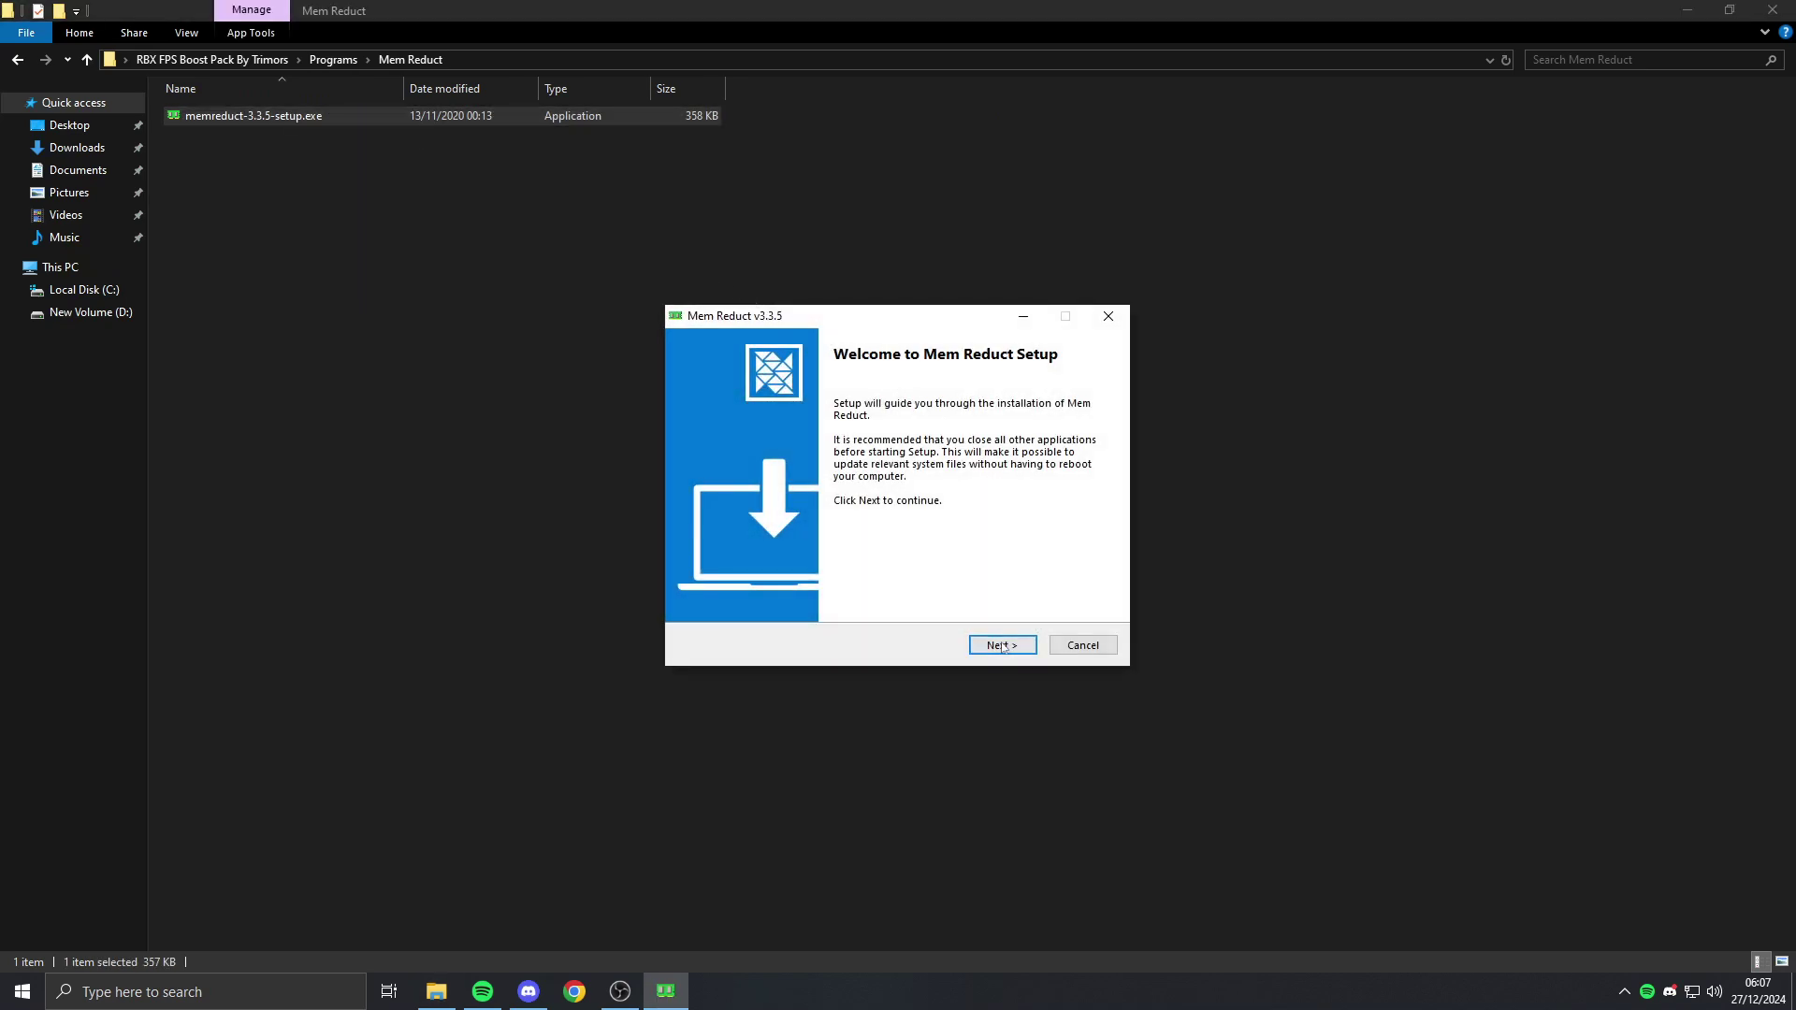
left_click(1002, 645)
left_click(1002, 646)
left_click(999, 644)
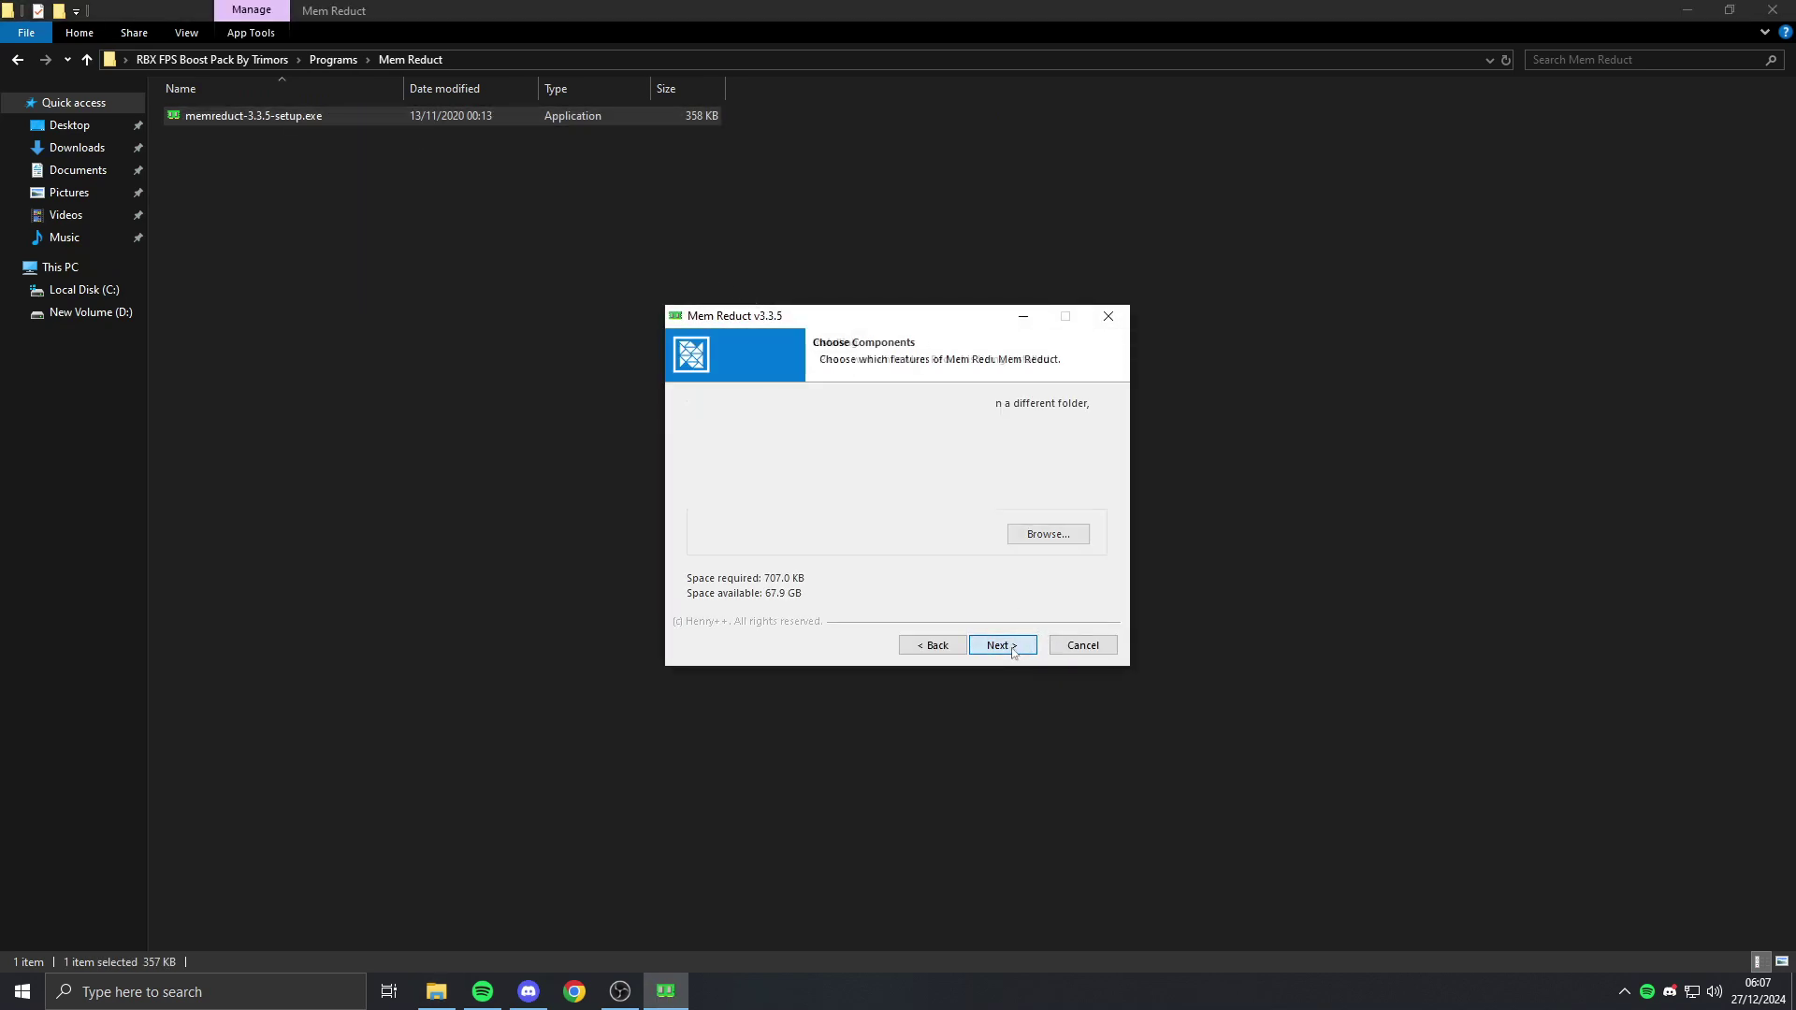
left_click(998, 645)
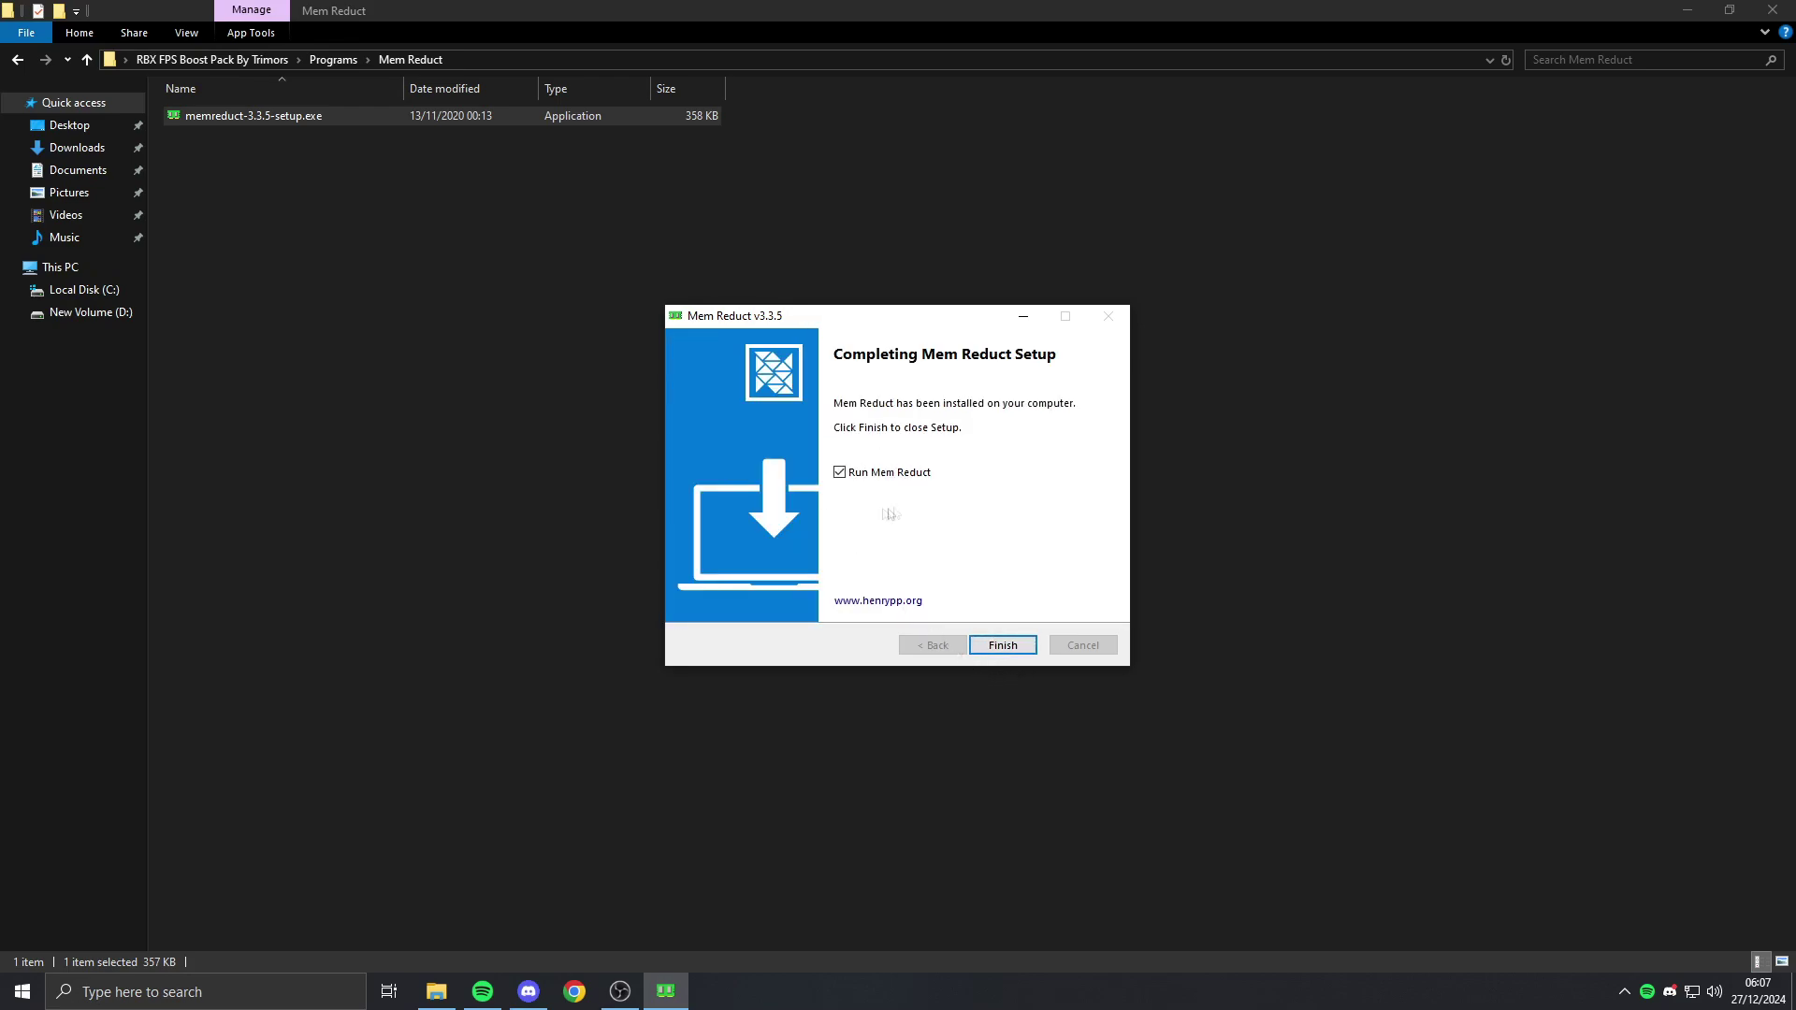
left_click(1028, 644)
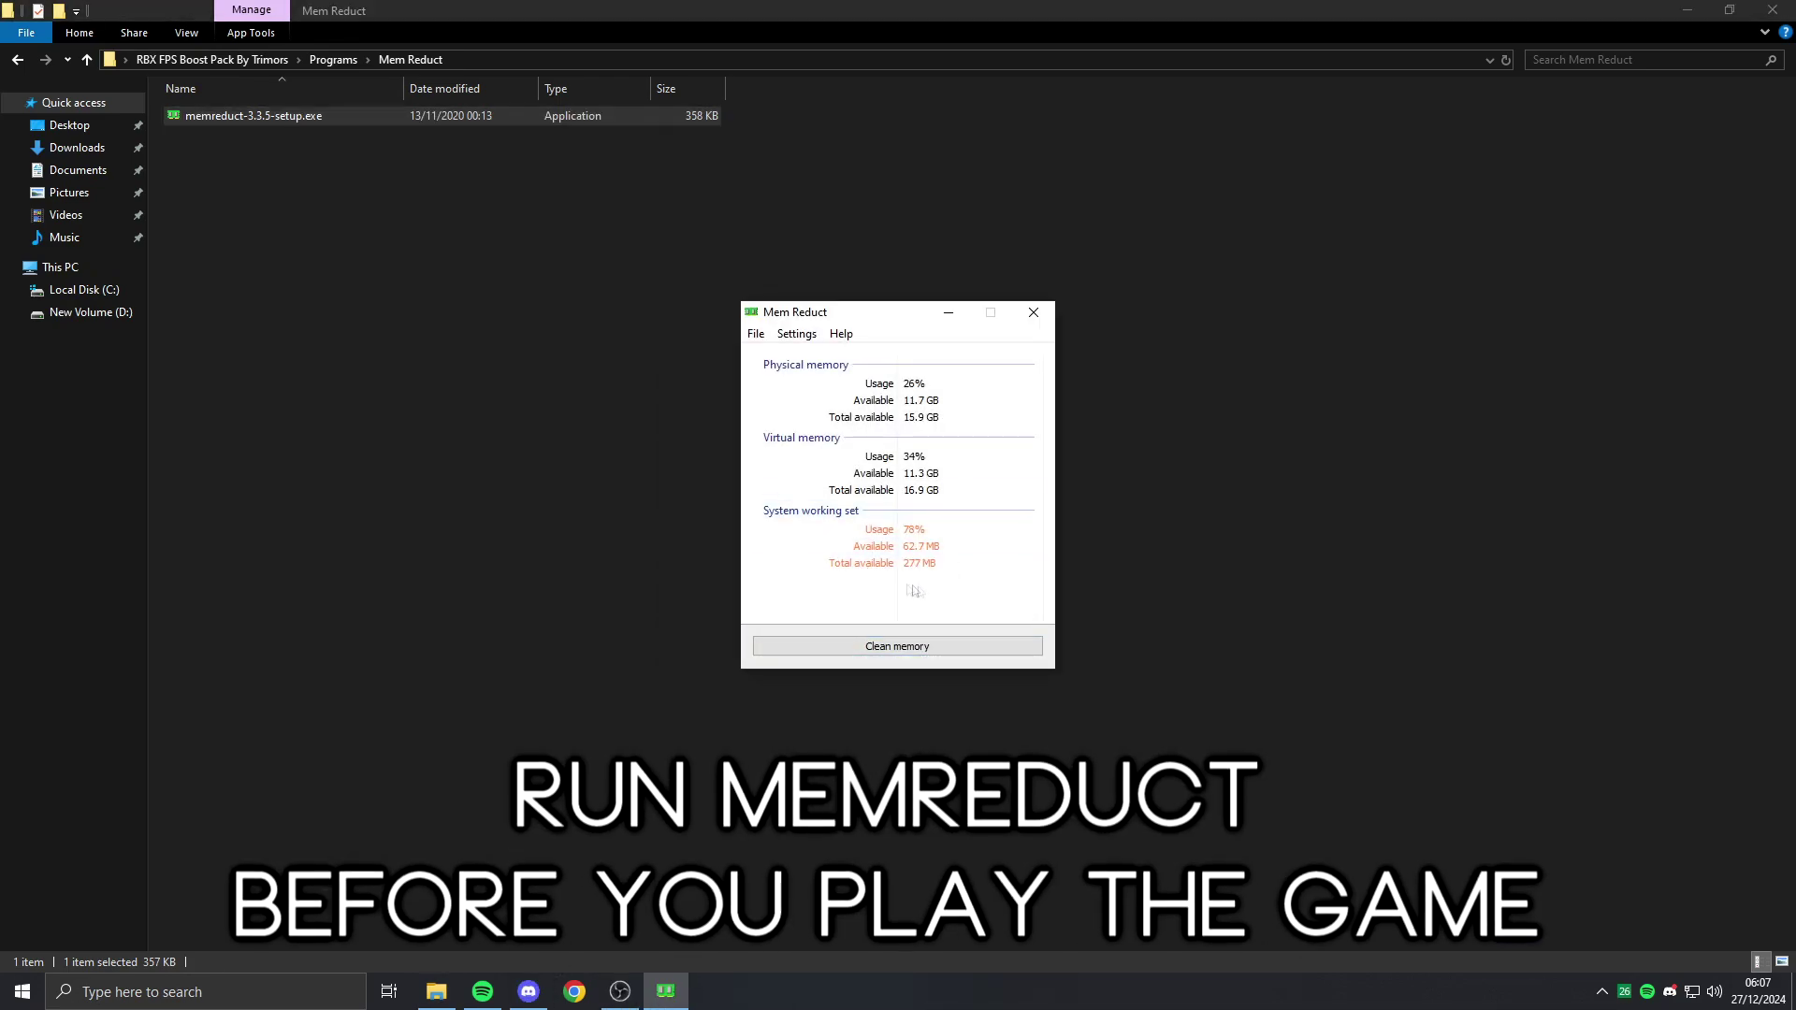
Step: Clean the memory with Mem Reduct, dismiss its notification, and close the program
left_click(896, 645)
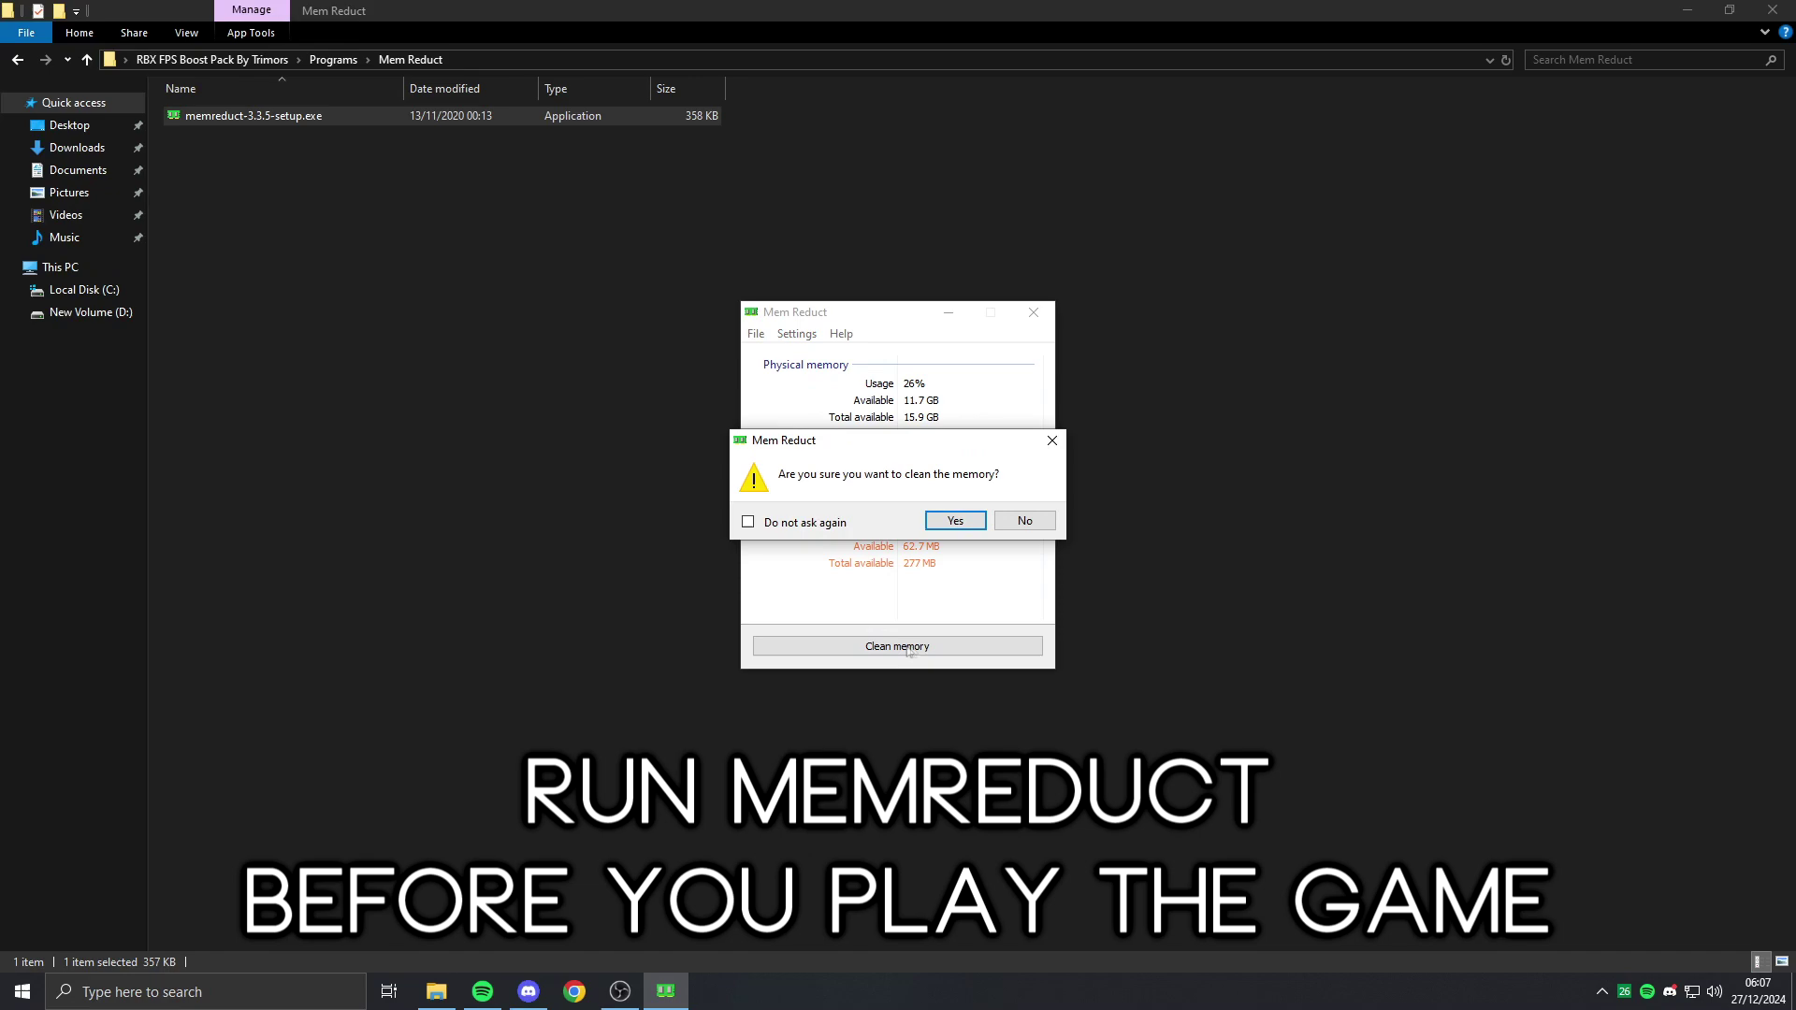
left_click(973, 521)
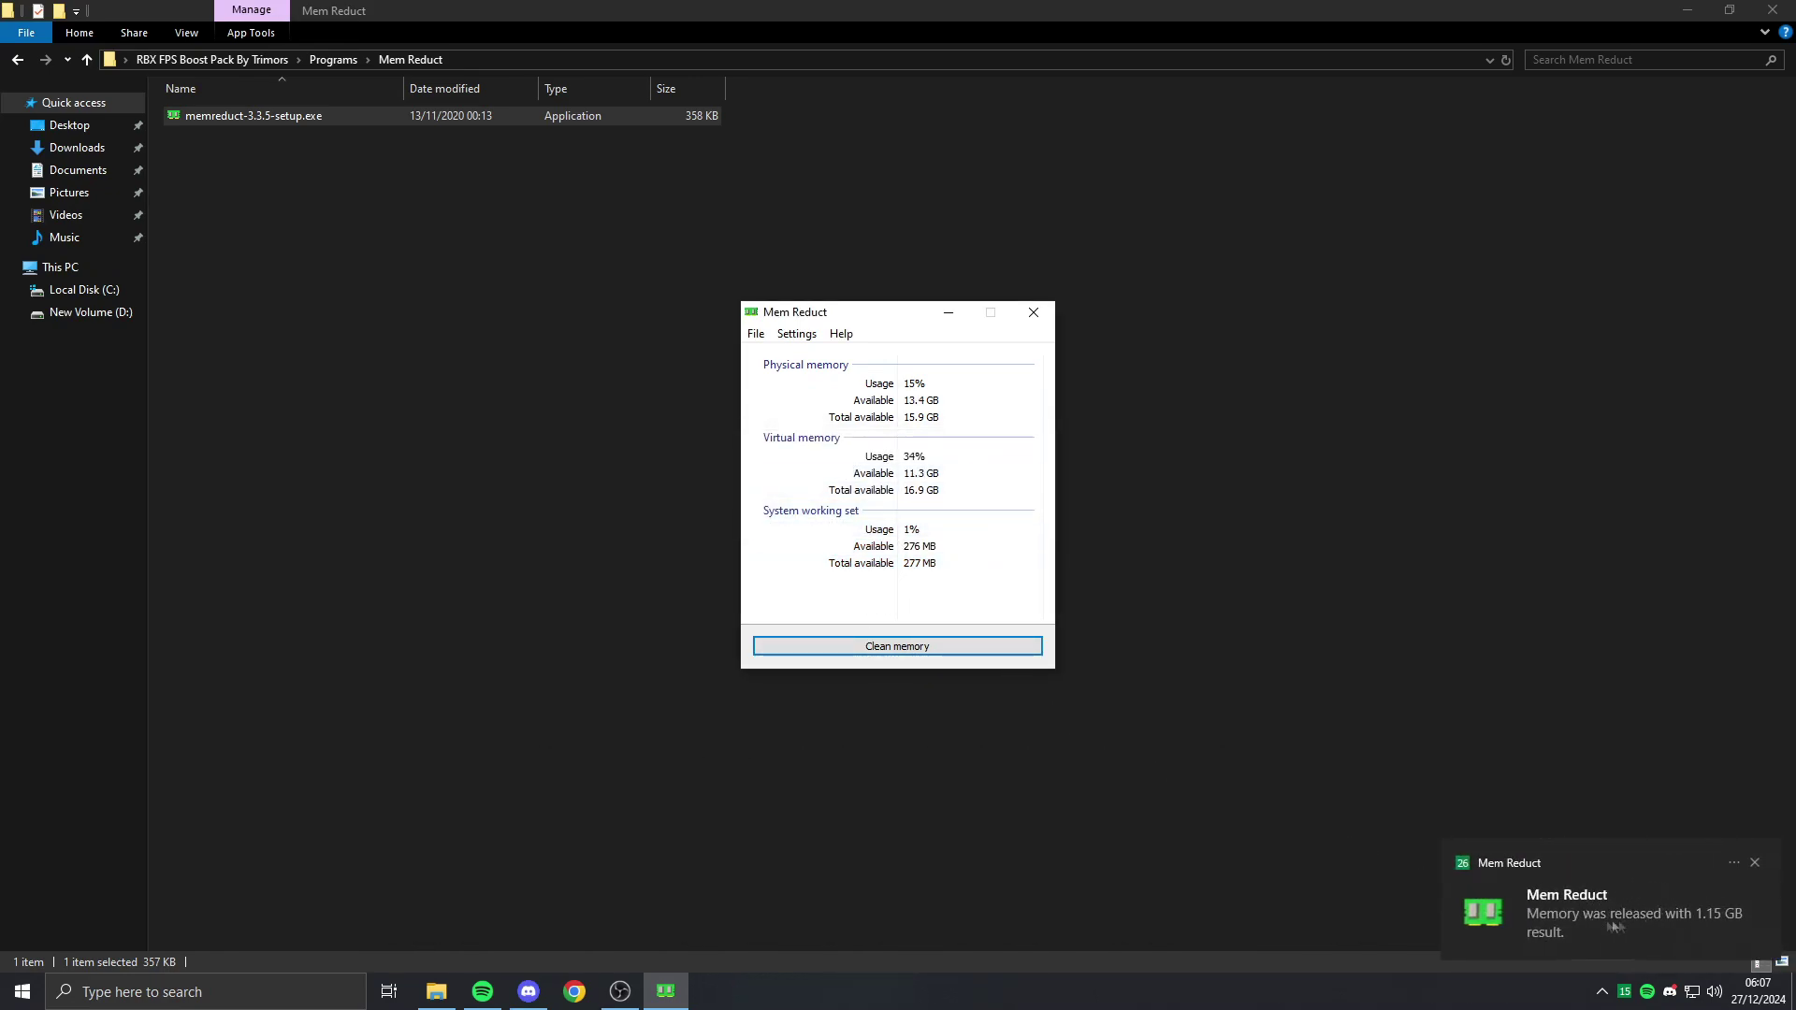
left_click(1754, 865)
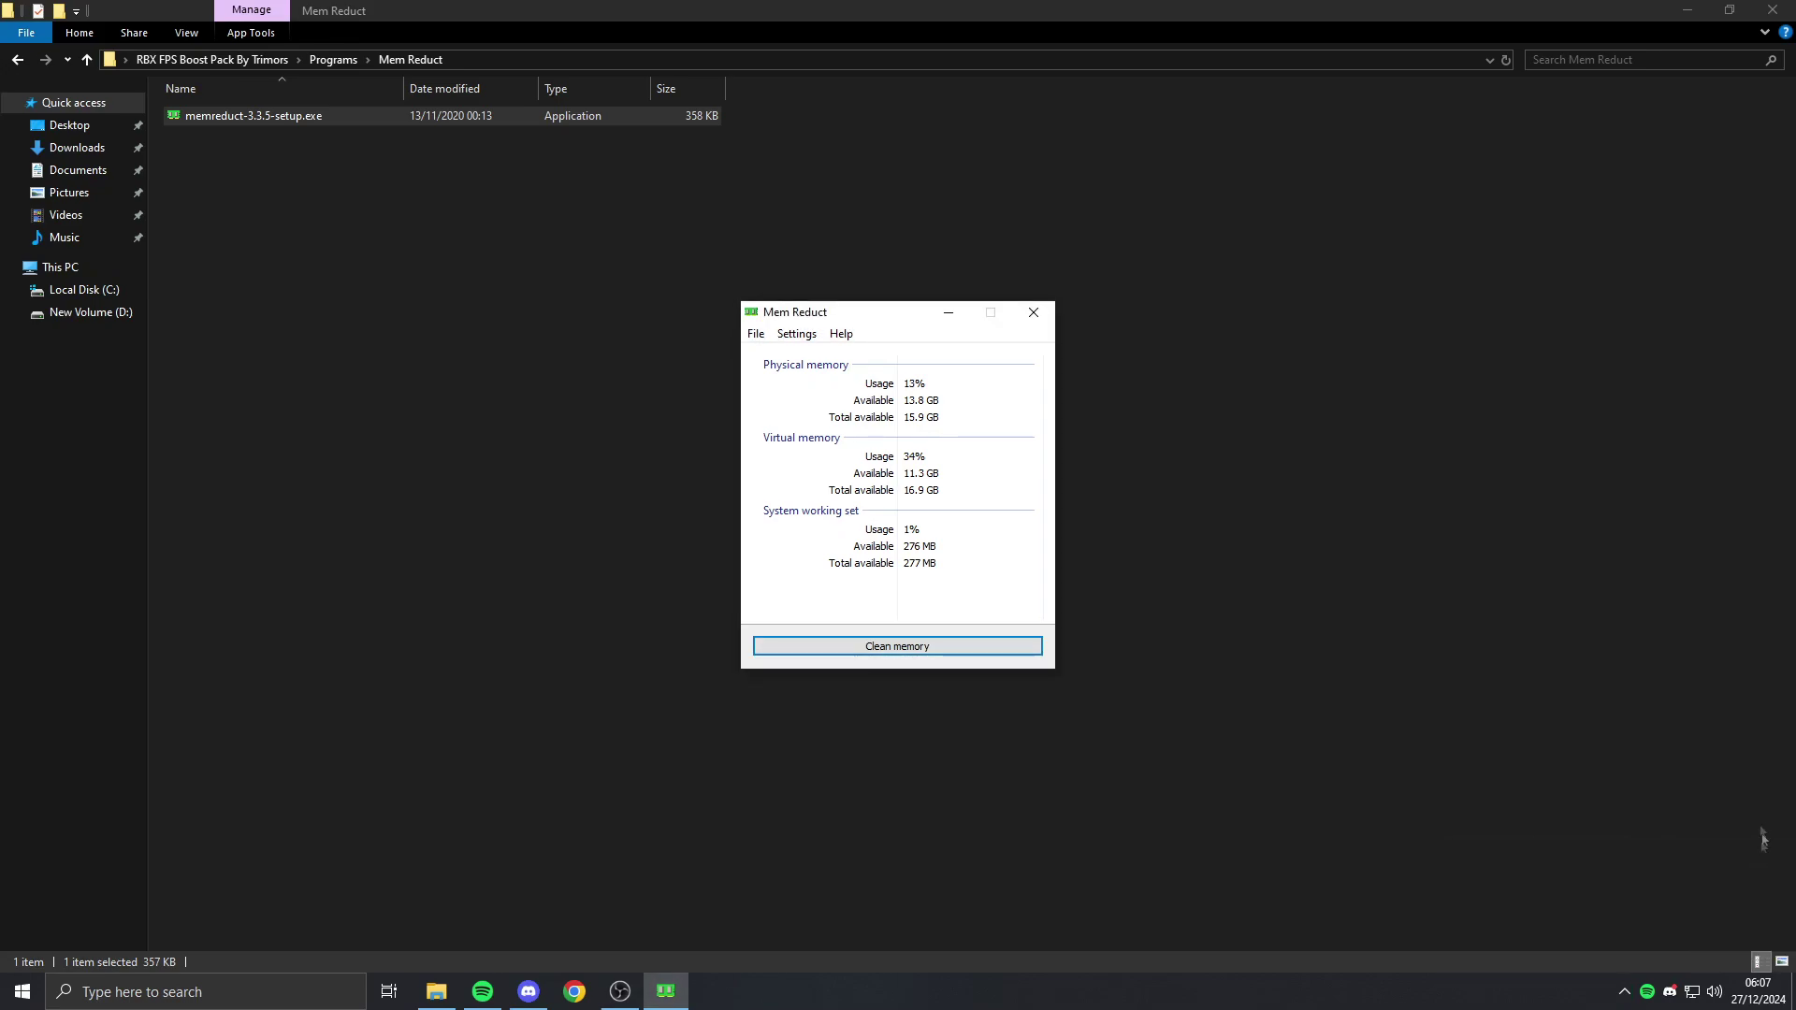
left_click(1035, 315)
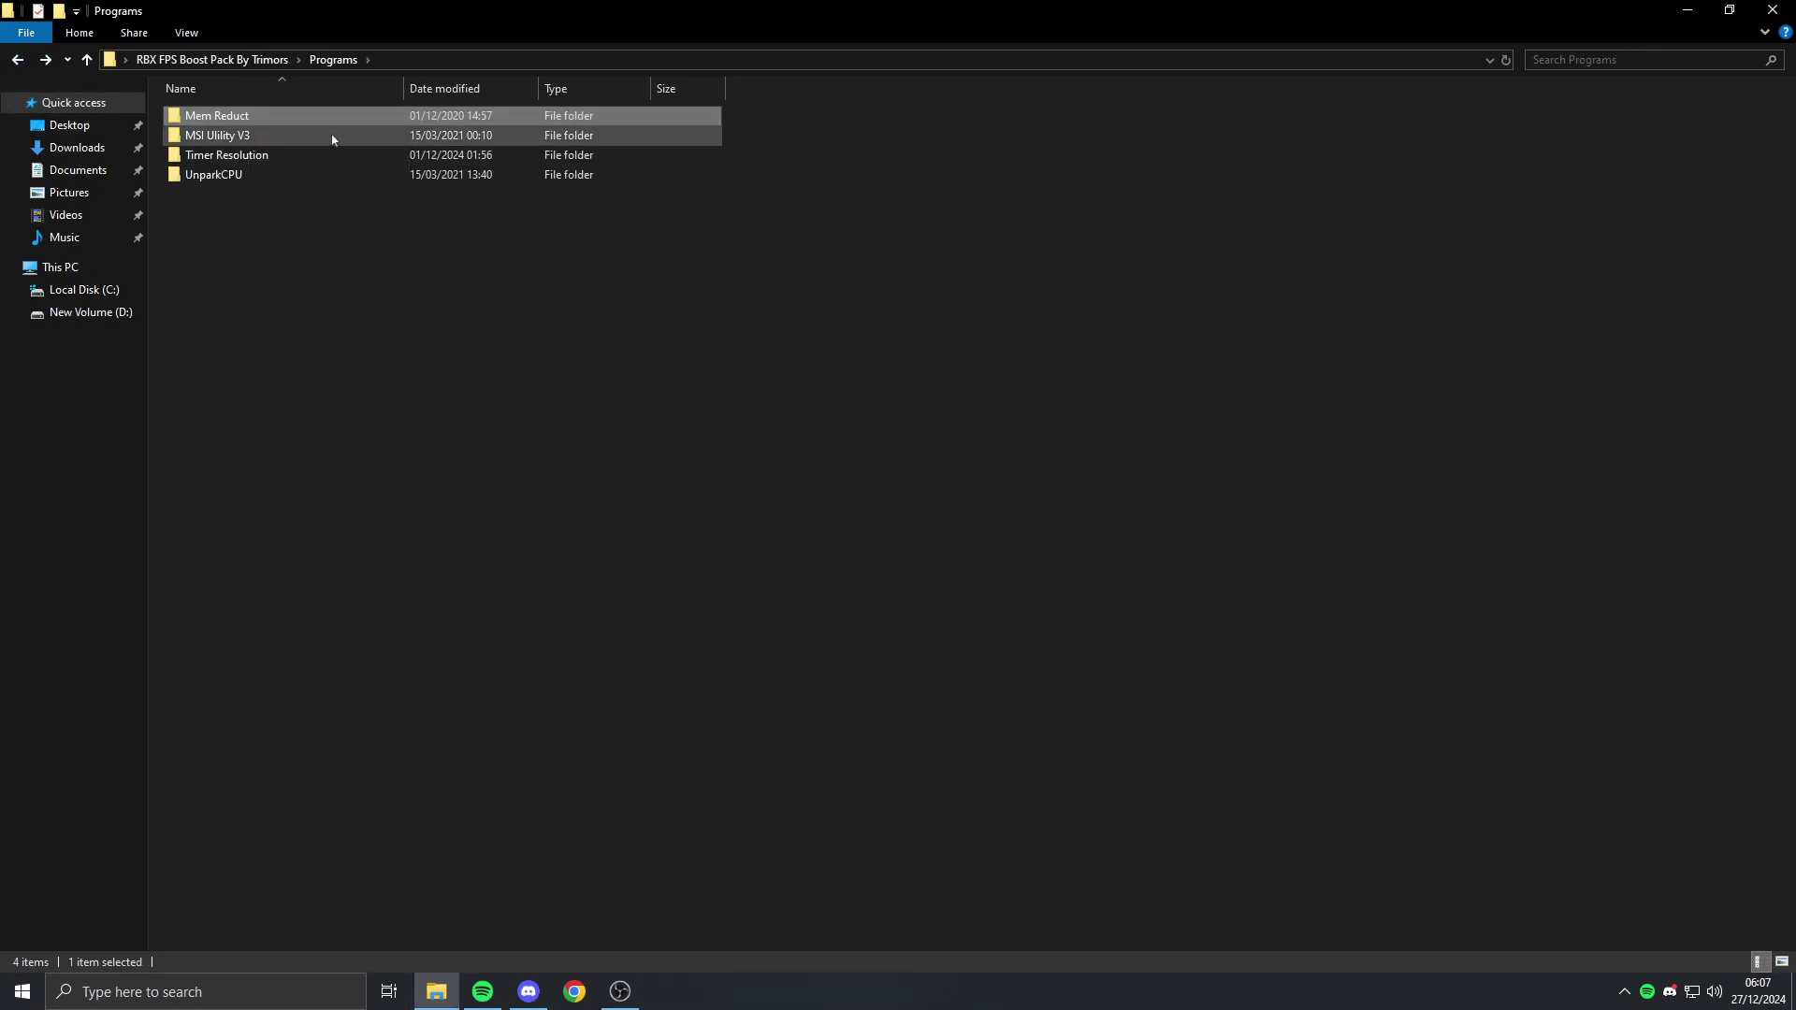
Step: Run MSI_util_v3.exe as administrator, enable MSI for the NVIDIA GeForce GTX 950, and set its interrupt priority to High
double_click(445, 135)
right_click(270, 126)
left_click(309, 153)
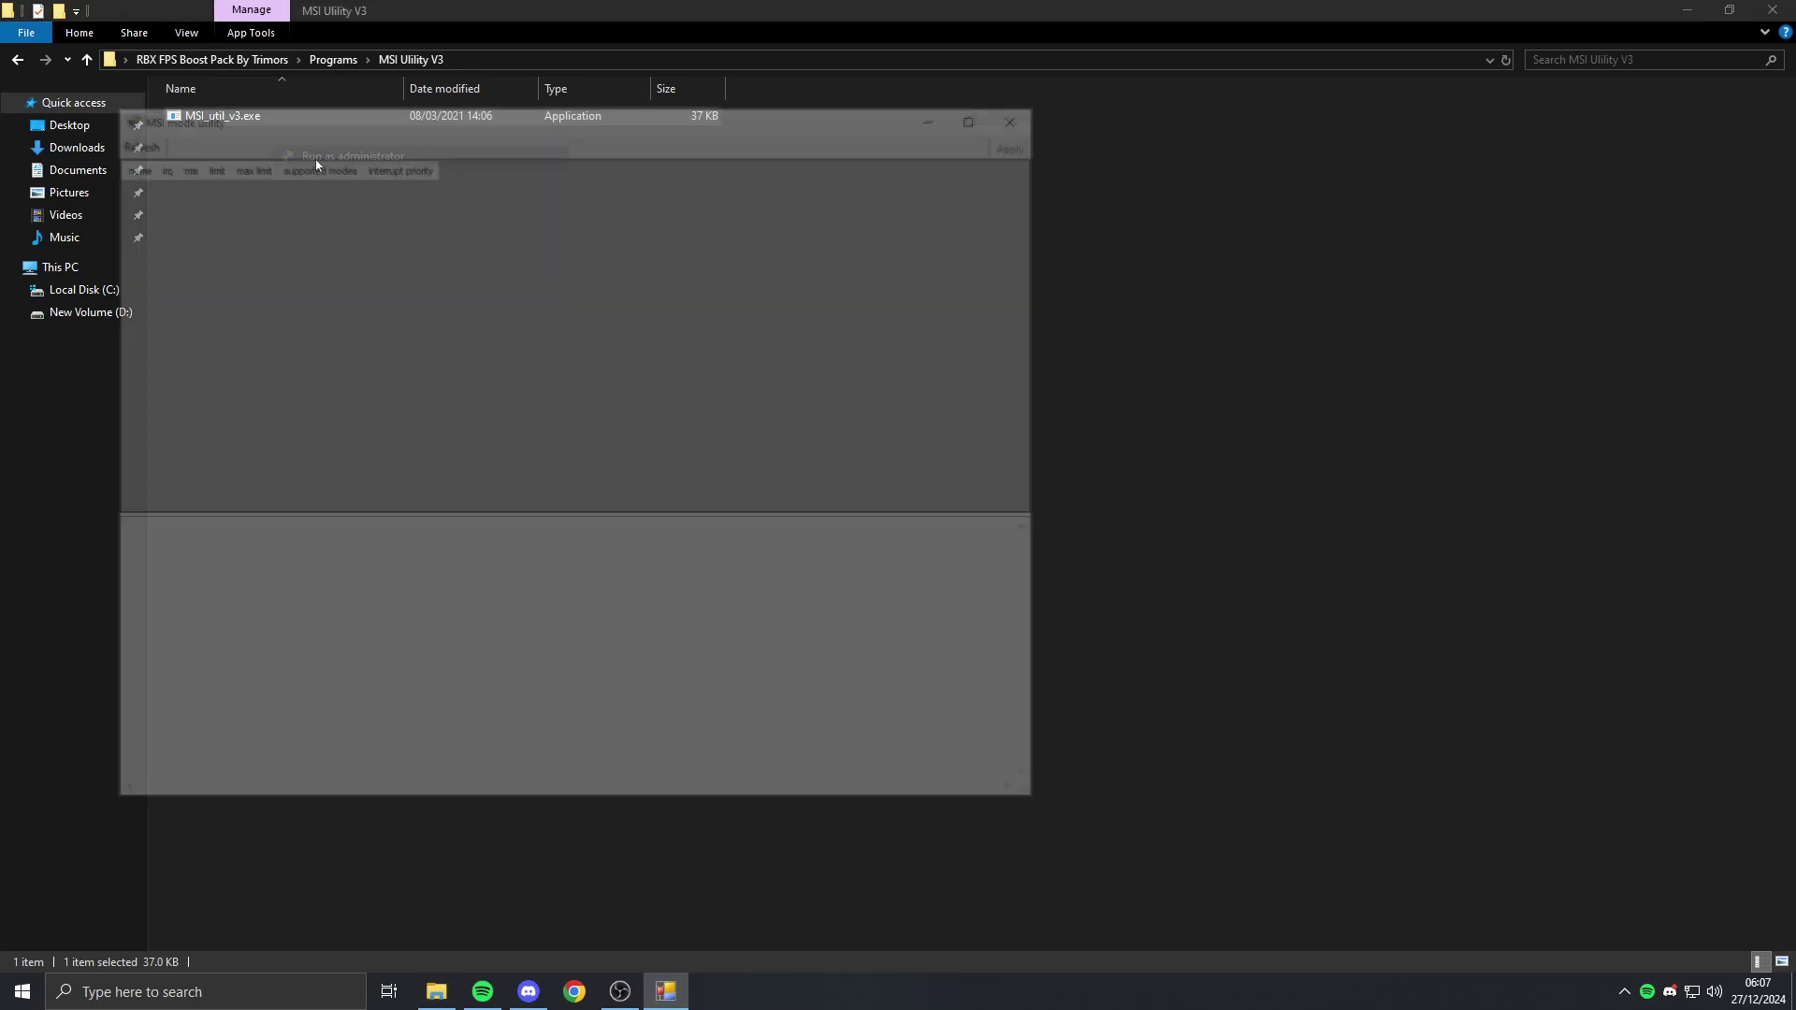
left_click_drag(508, 111, 853, 153)
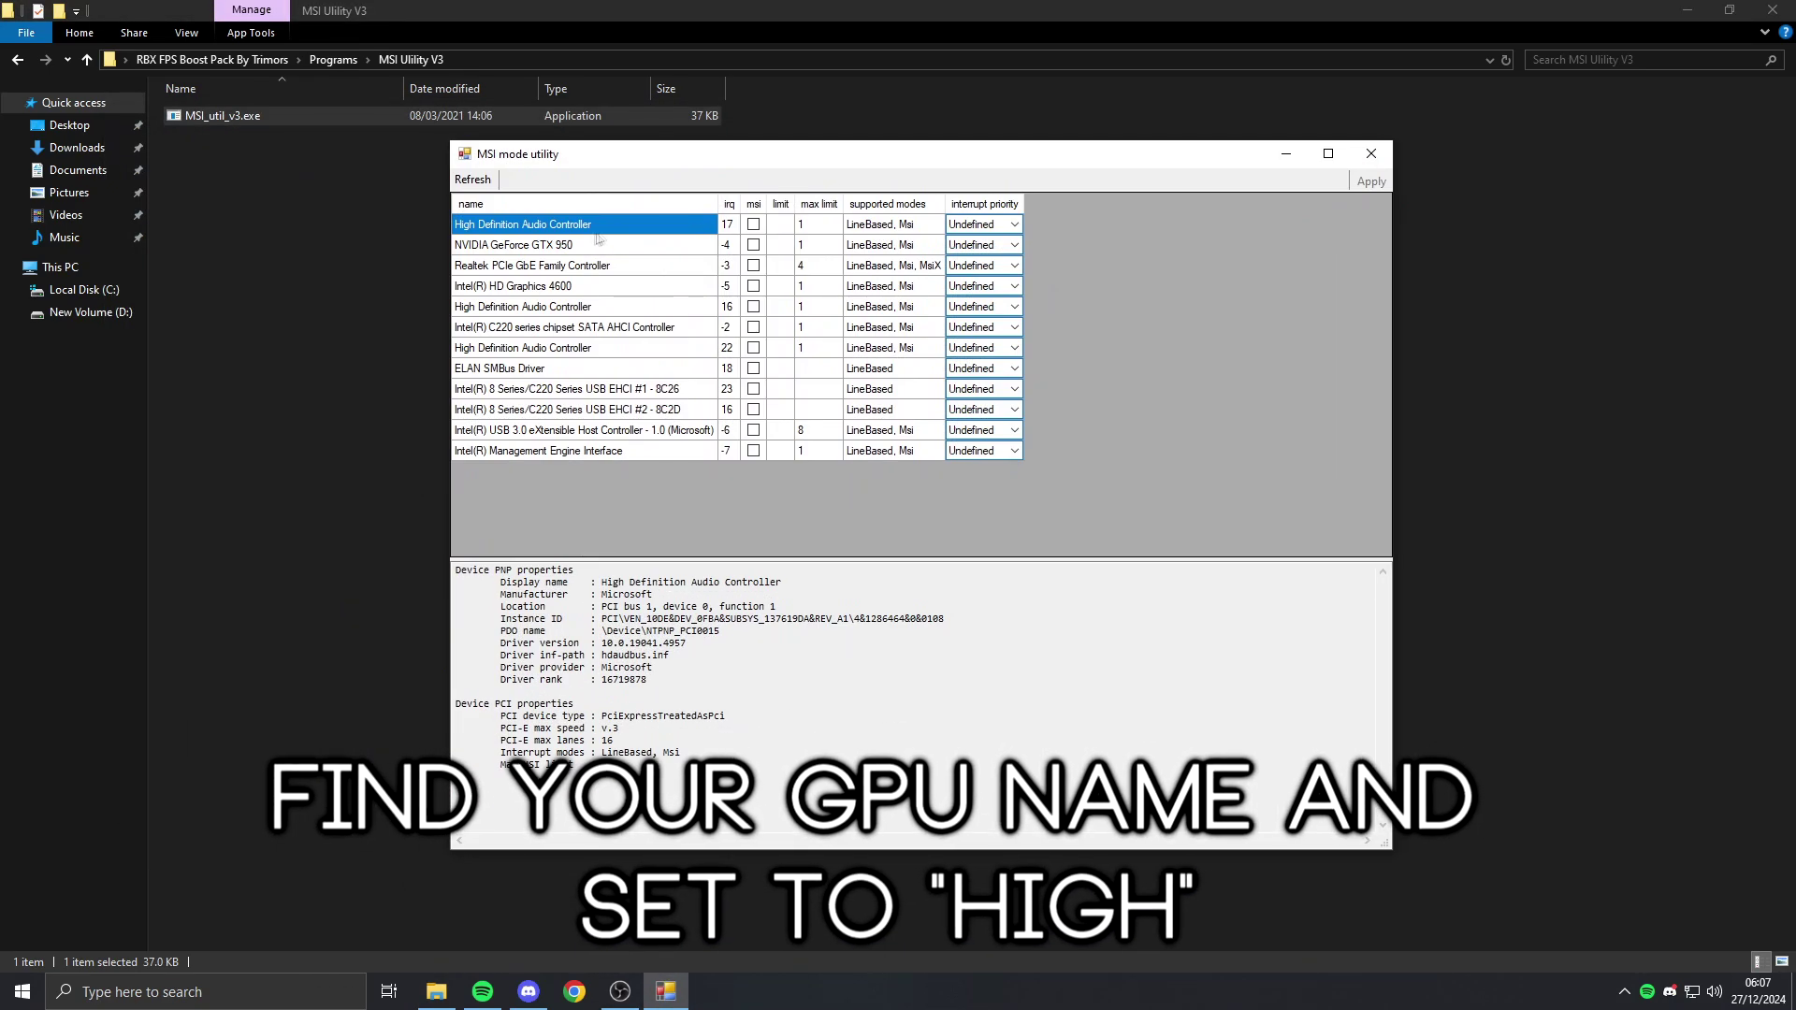
left_click(690, 245)
left_click(753, 245)
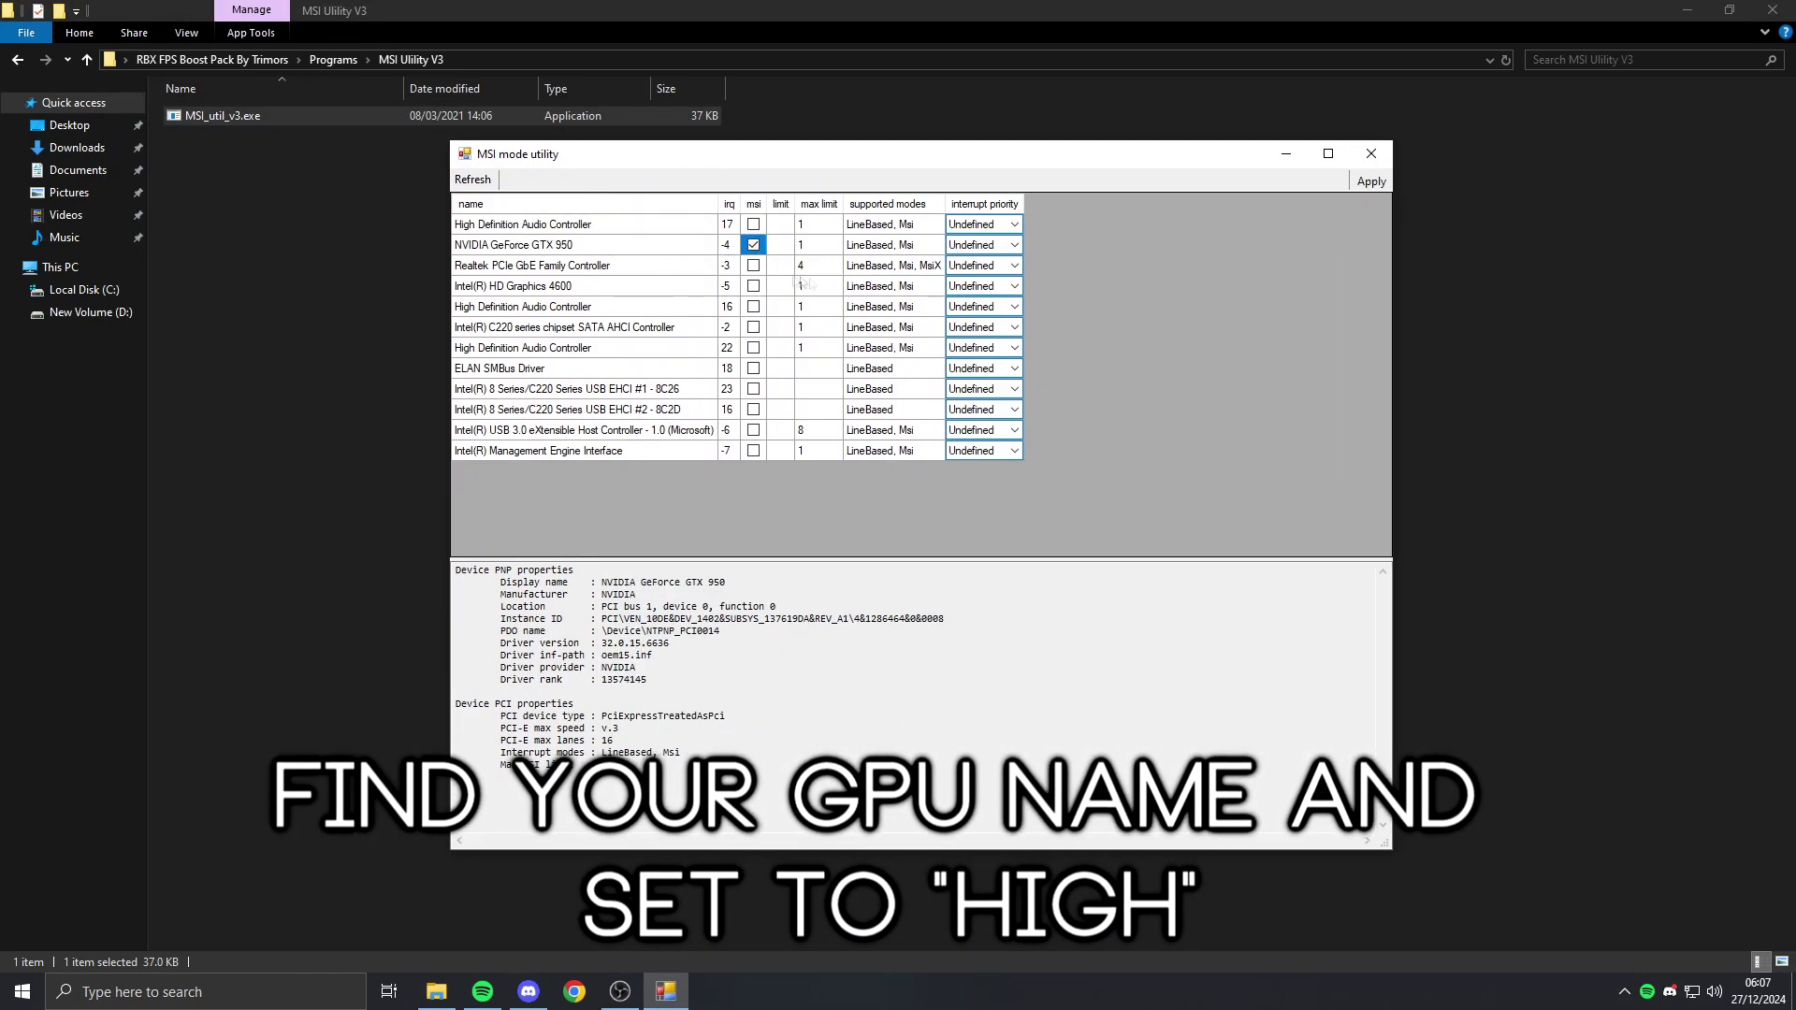
left_click(1014, 245)
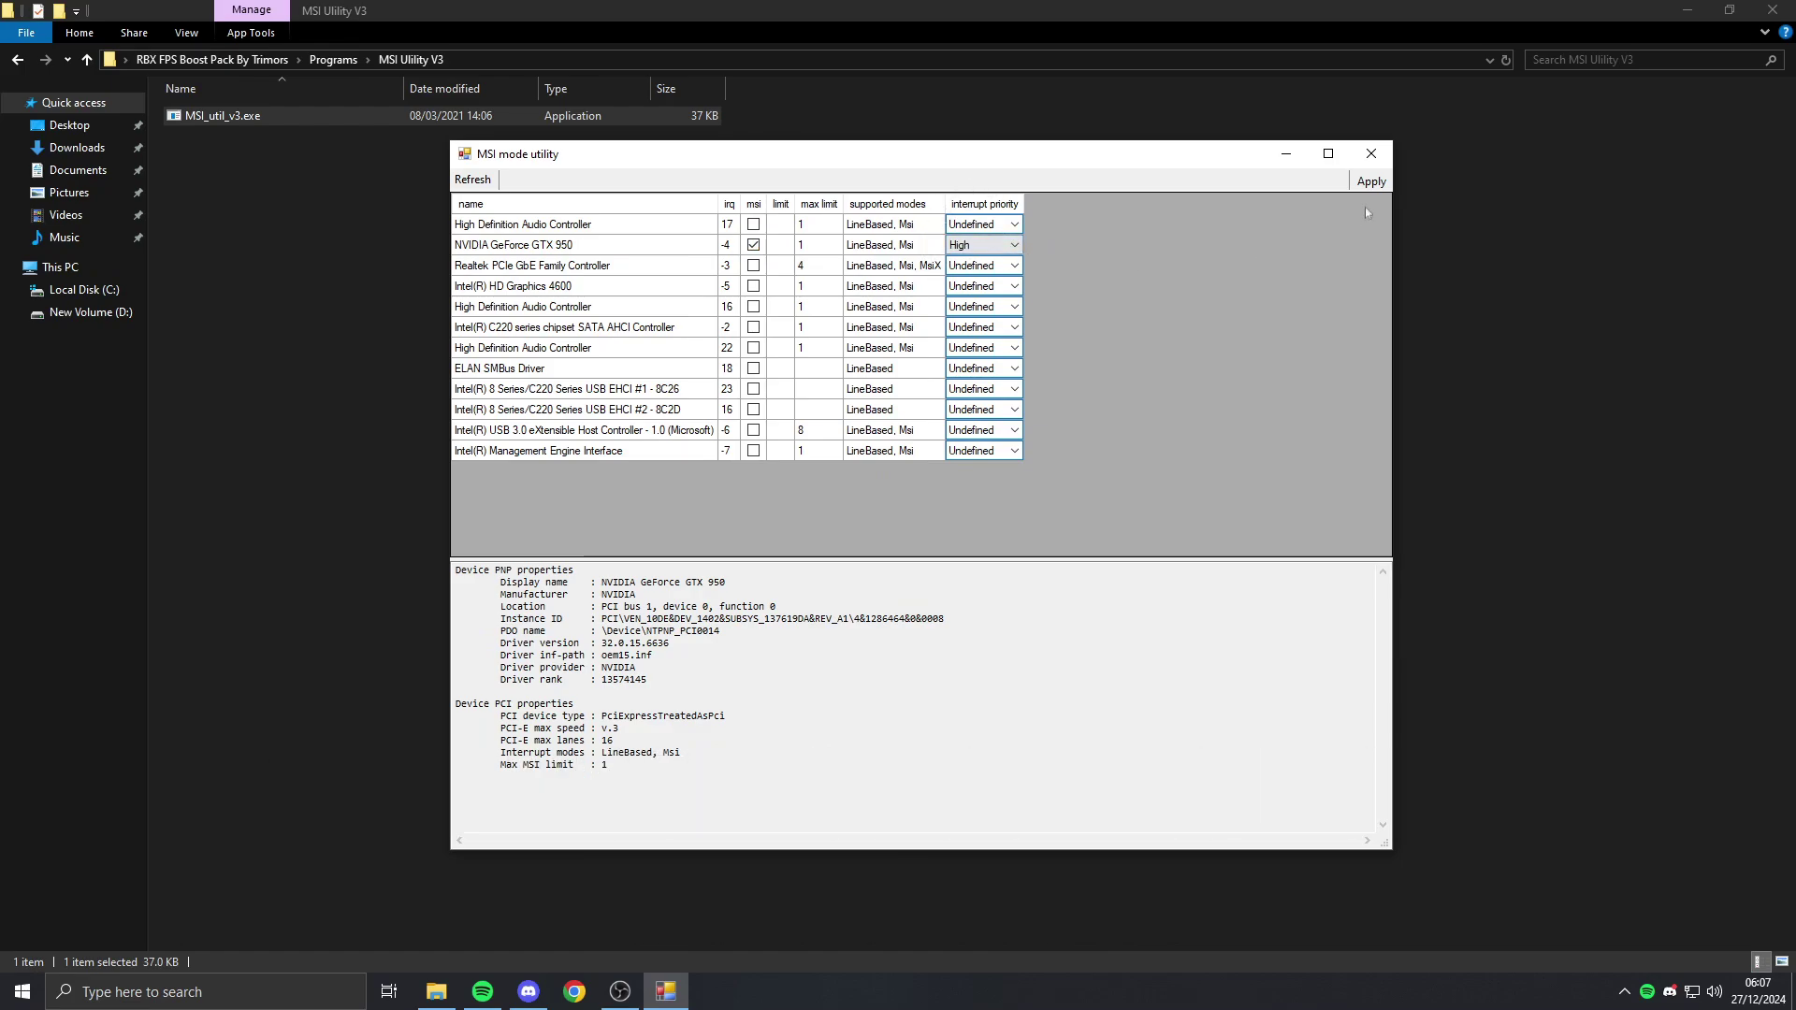
left_click(1371, 153)
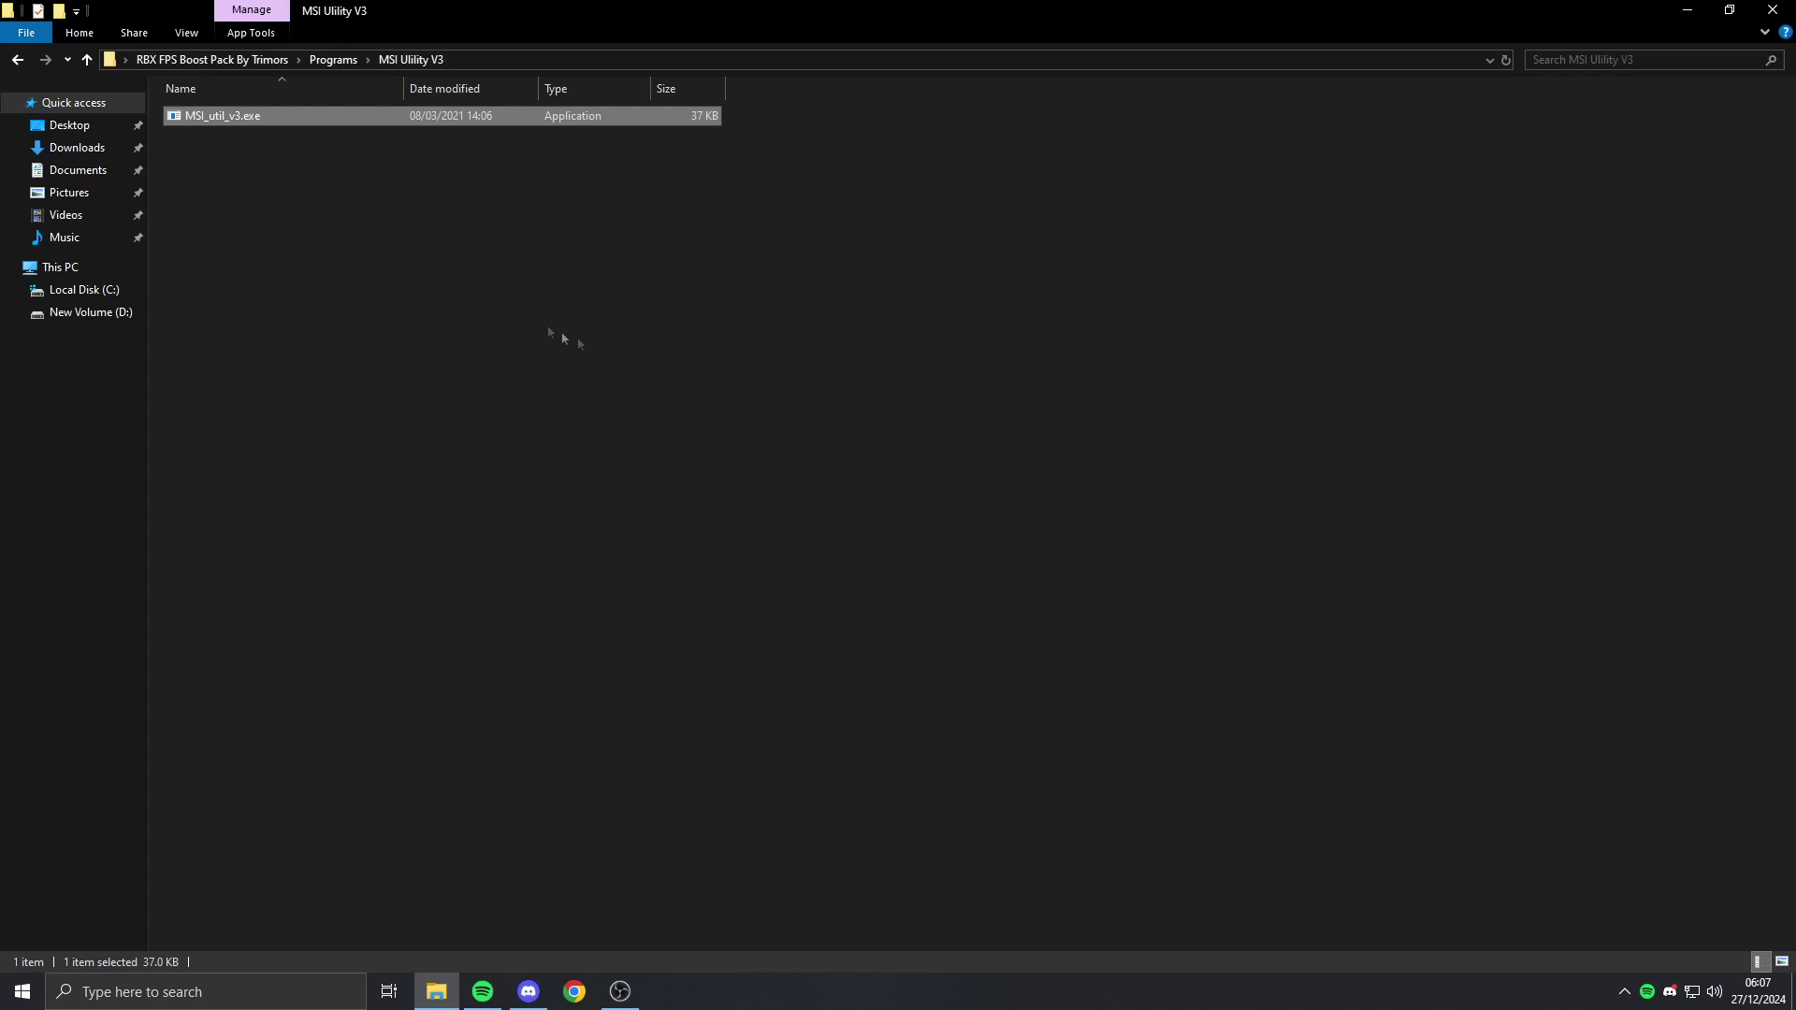
Step: Create a desktop shortcut for TimerResolution.exe from the Timer Resolution folder, and minimise the folder window to show the desktop
left_click(21, 61)
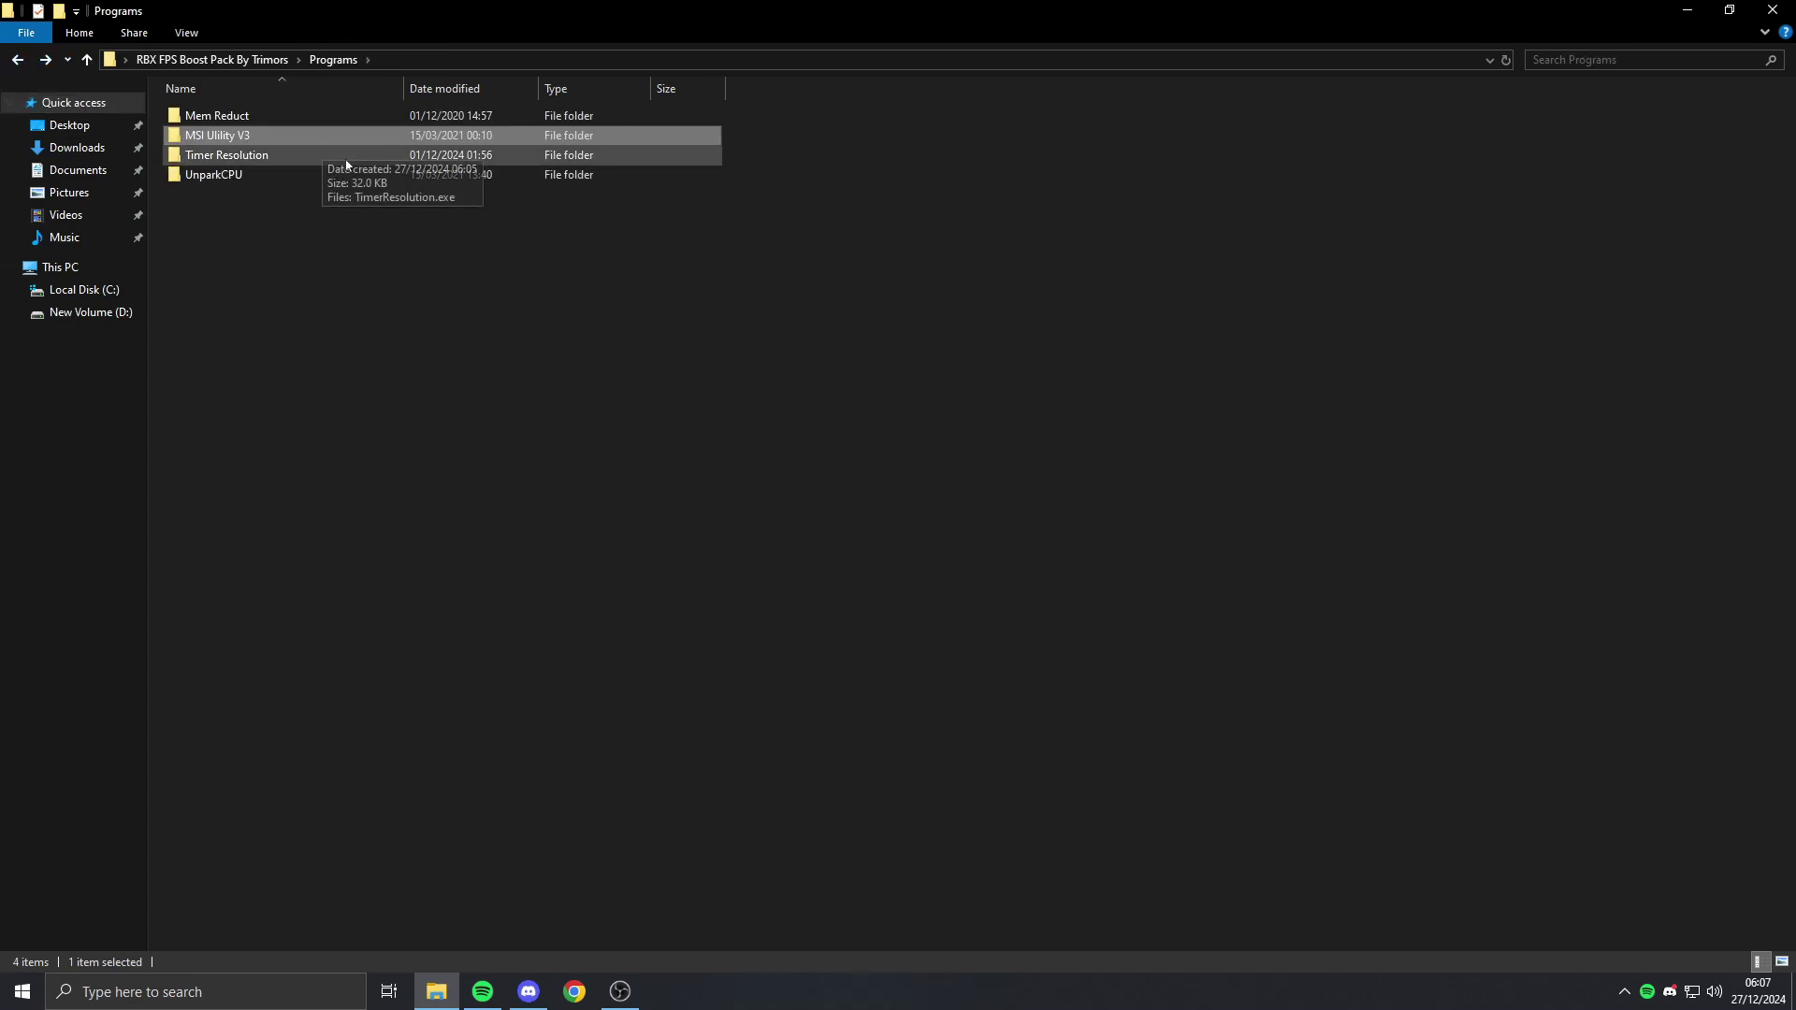
double_click(313, 156)
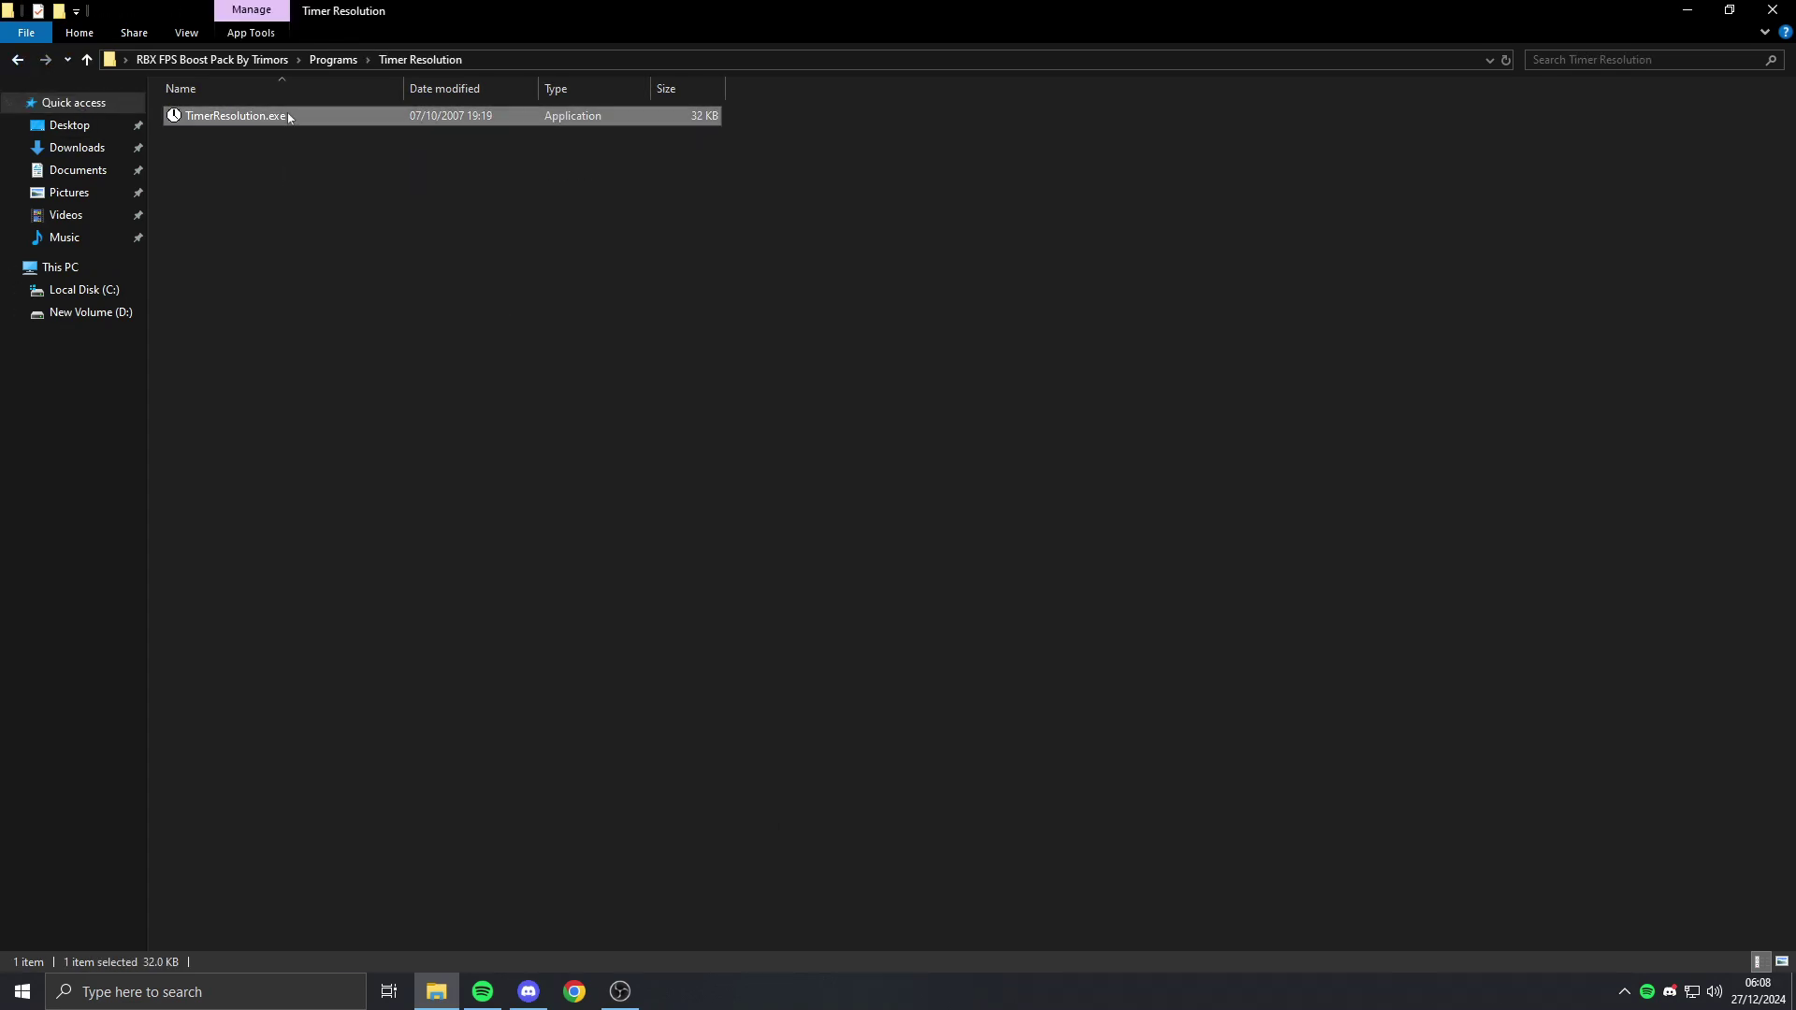
right_click(289, 115)
mouse_move(403, 297)
left_click(711, 321)
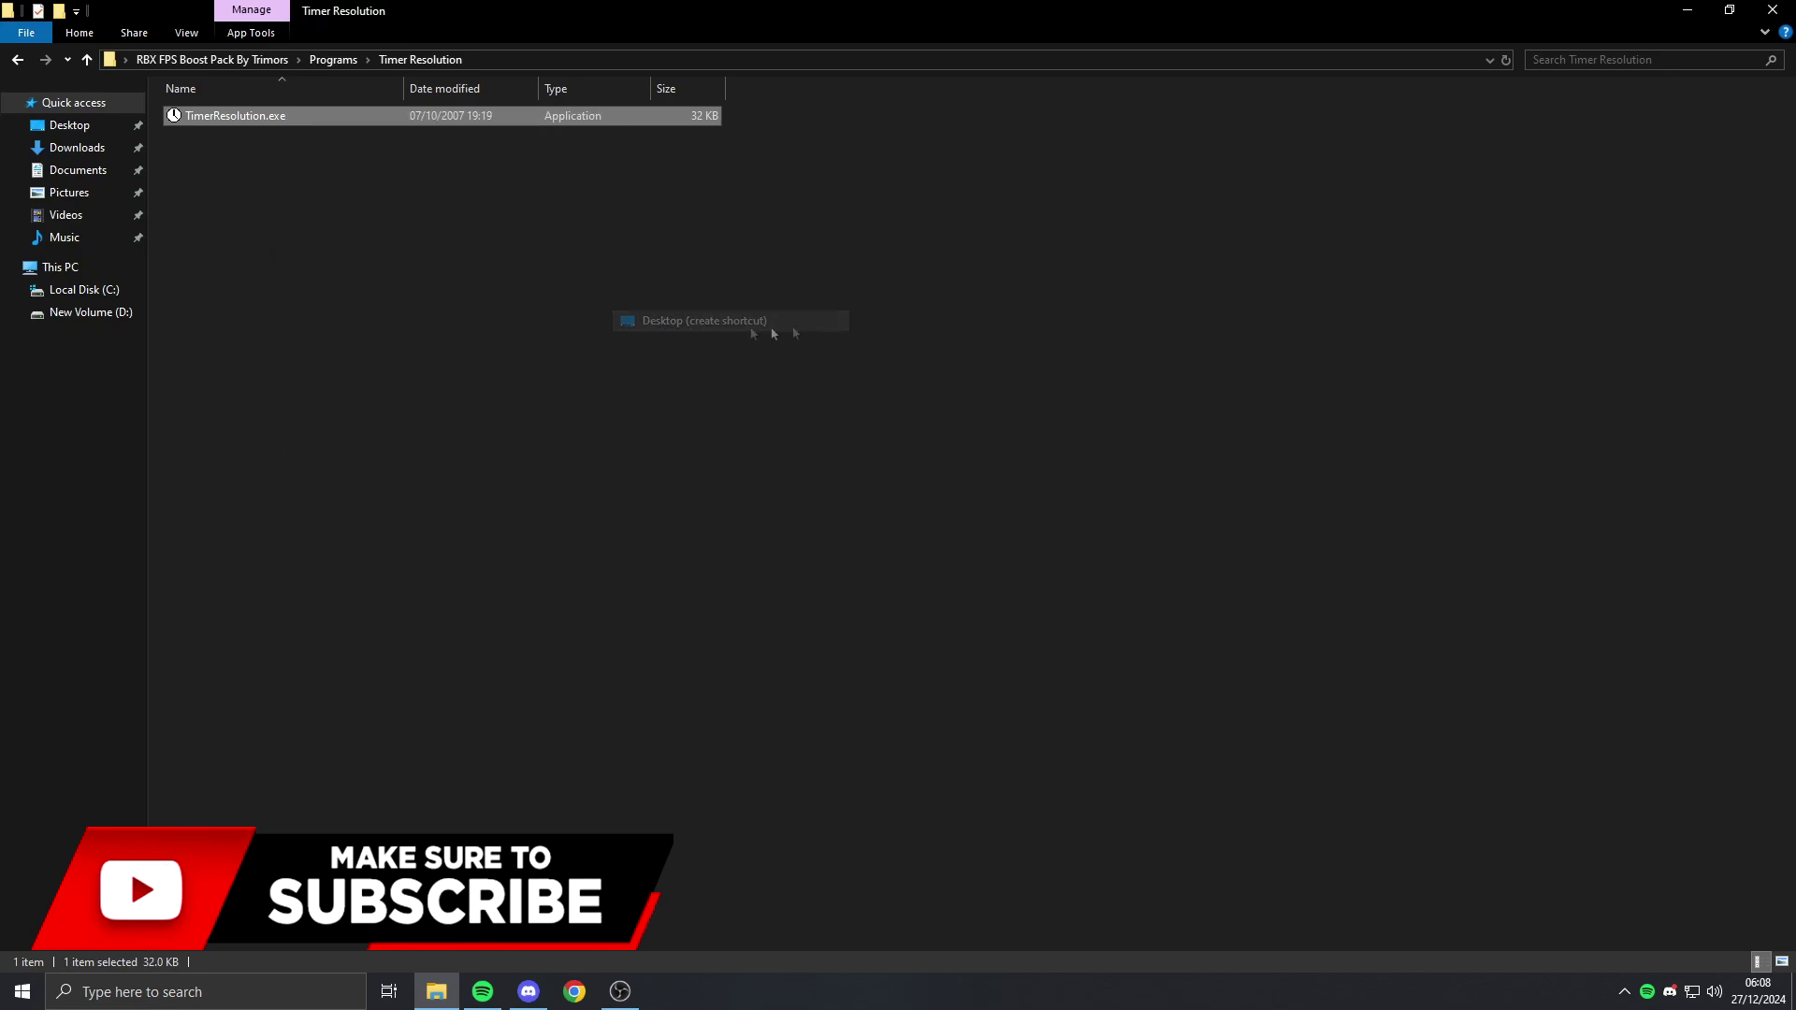
left_click(1688, 10)
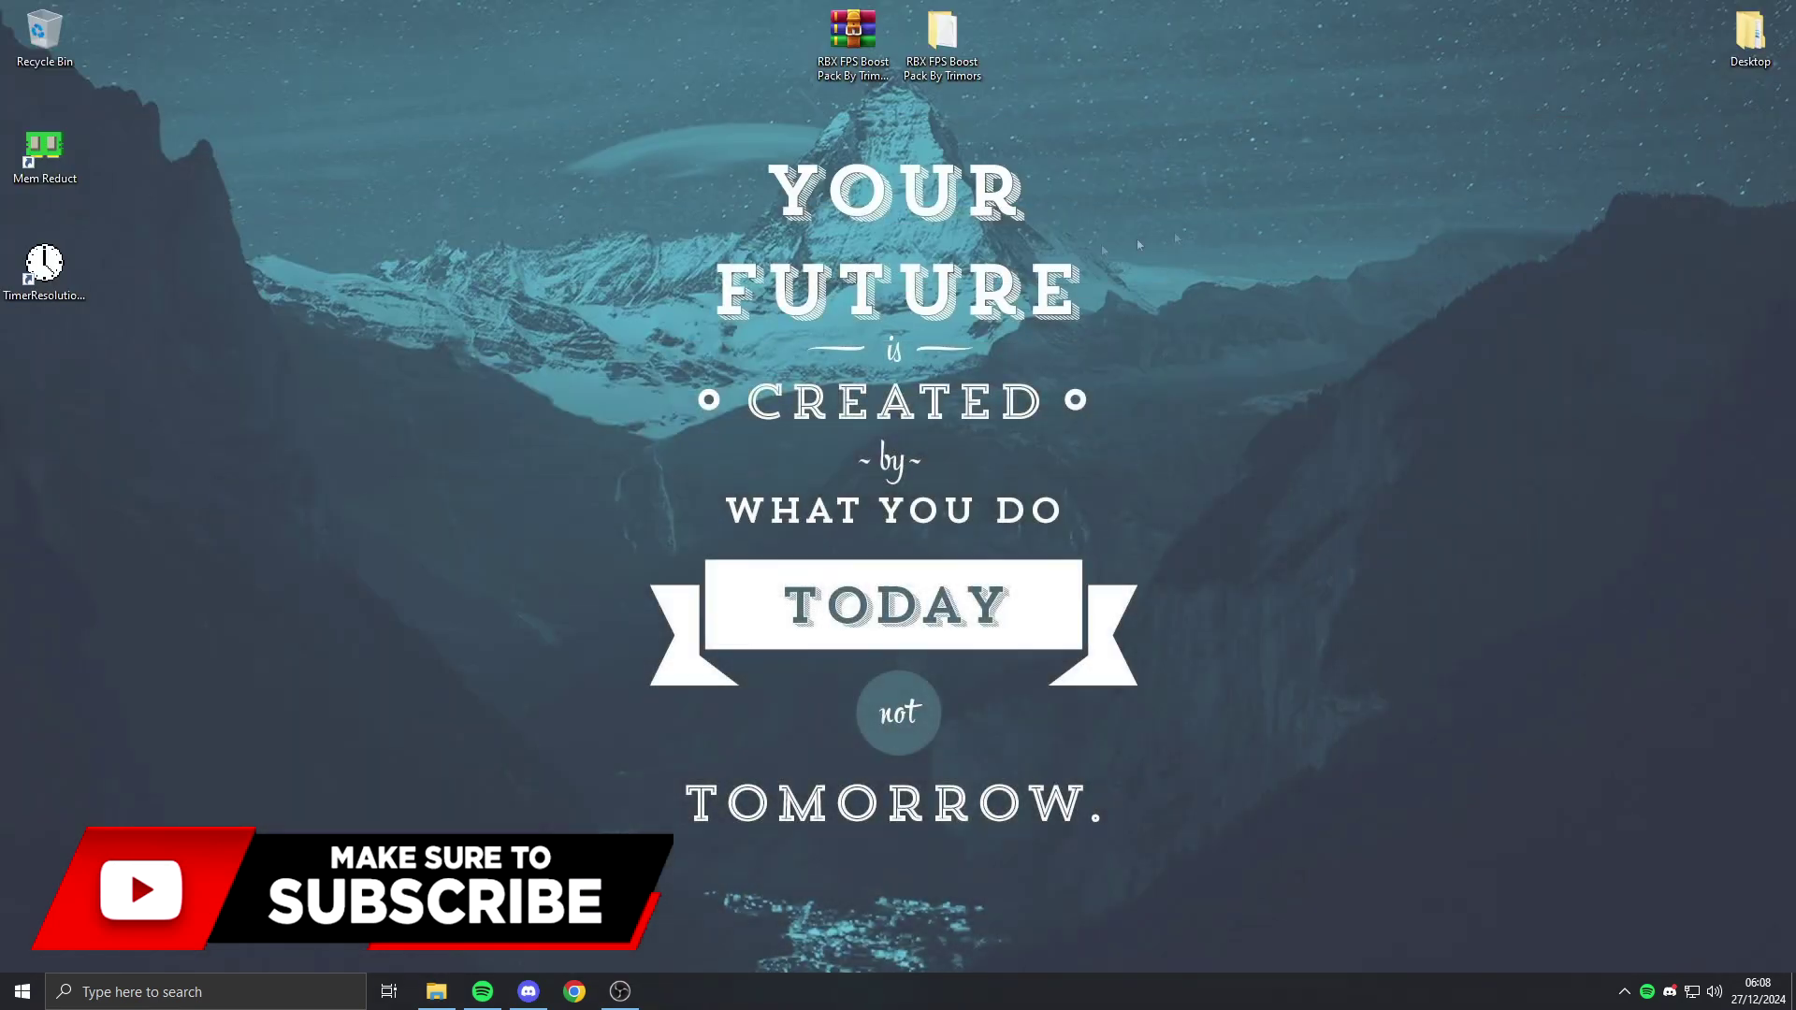
Step: Launch TimerResolution from its desktop shortcut, set the timer resolution to Maximum, and close its window
double_click(77, 253)
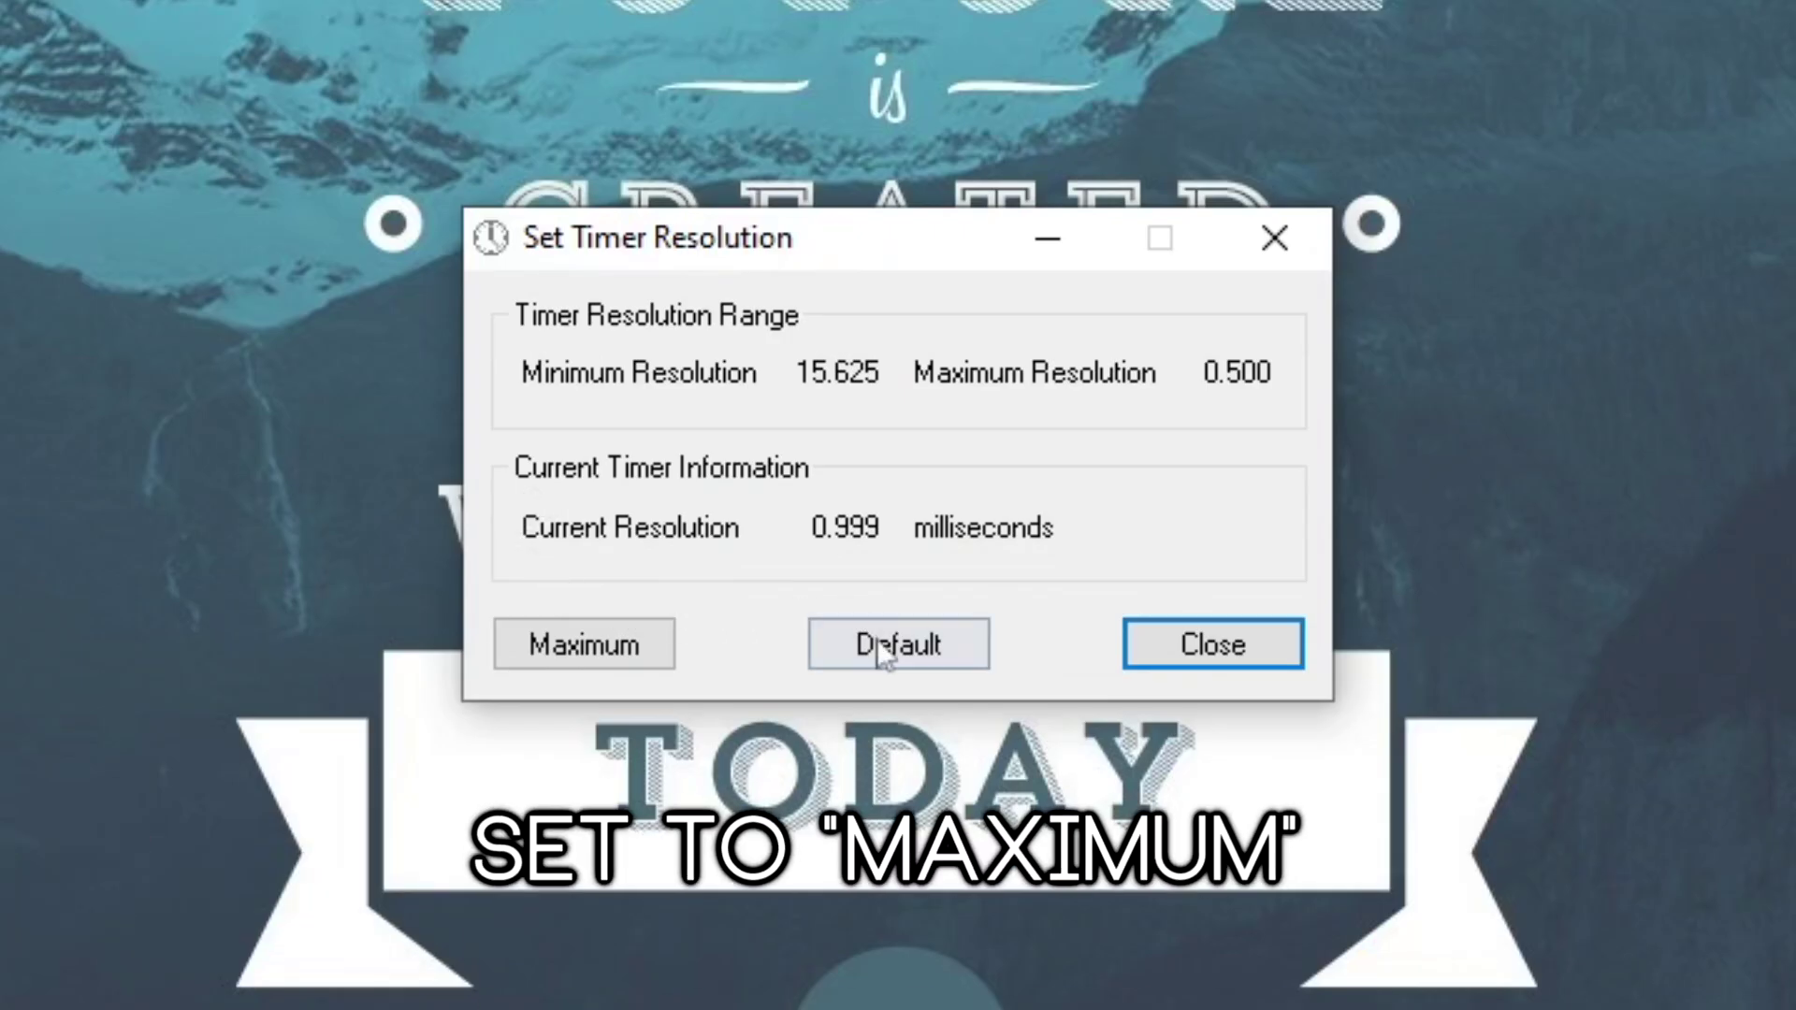
left_click(576, 643)
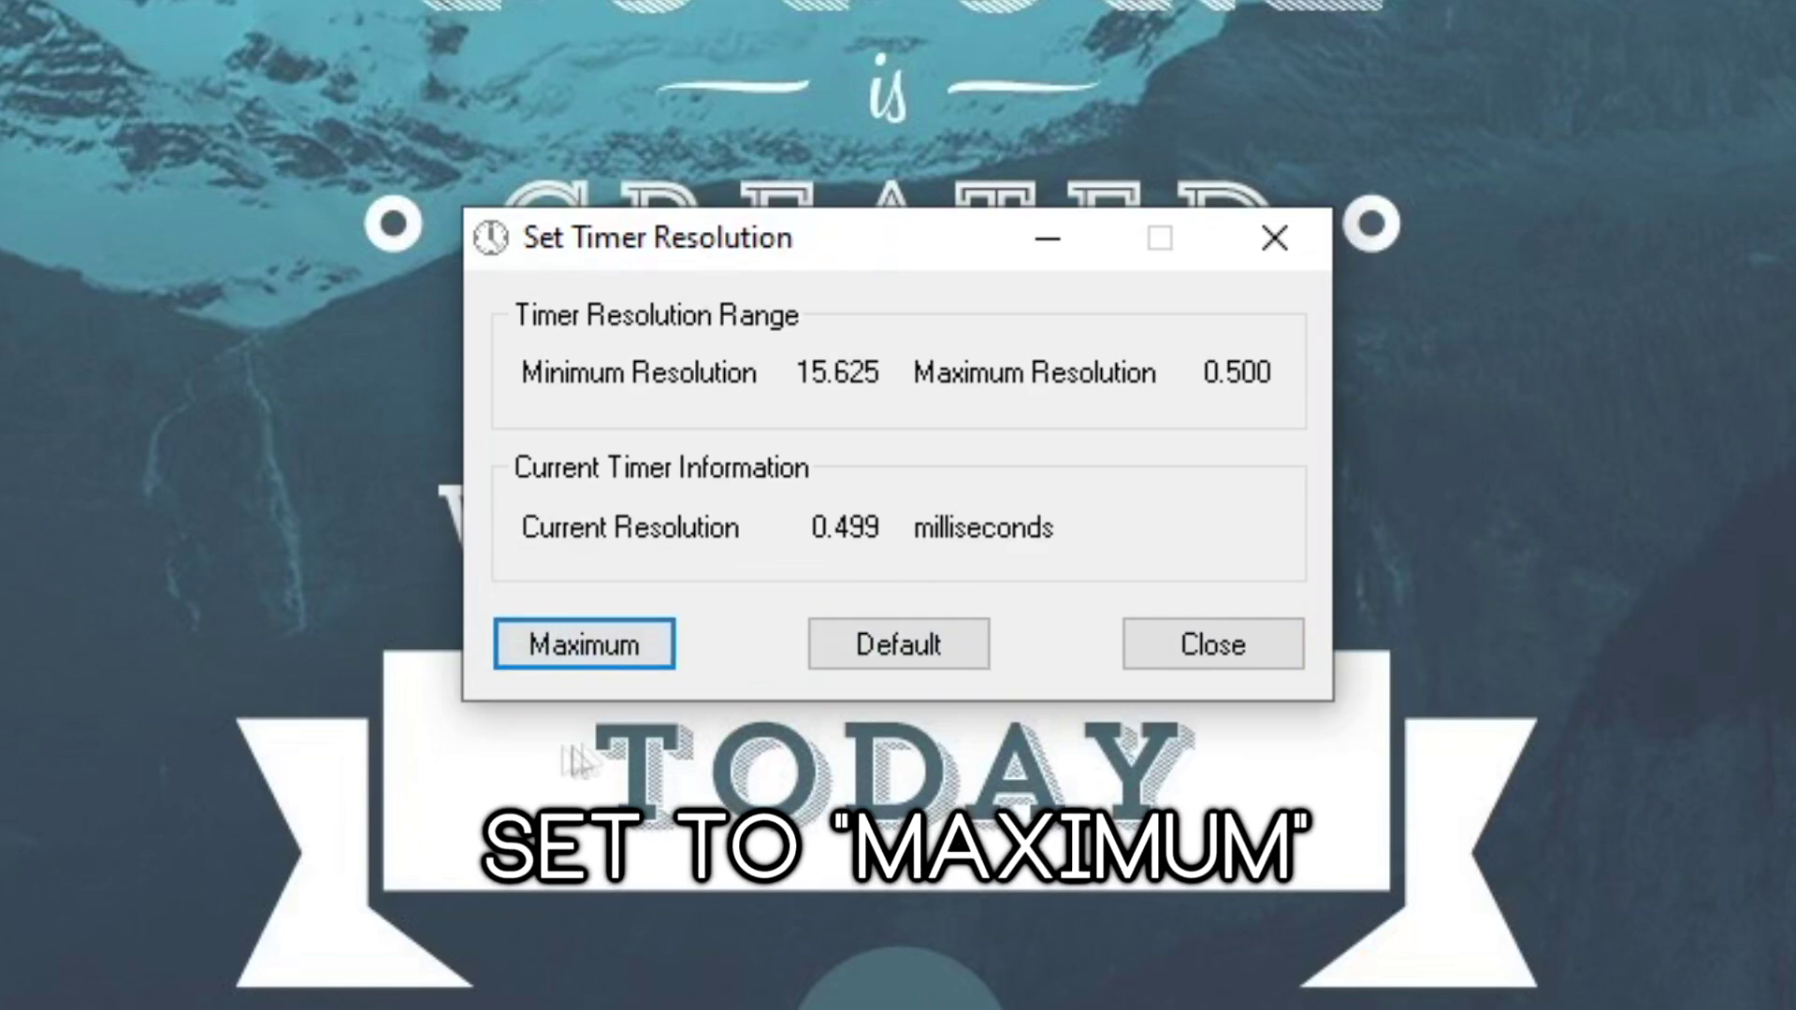
left_click(1275, 237)
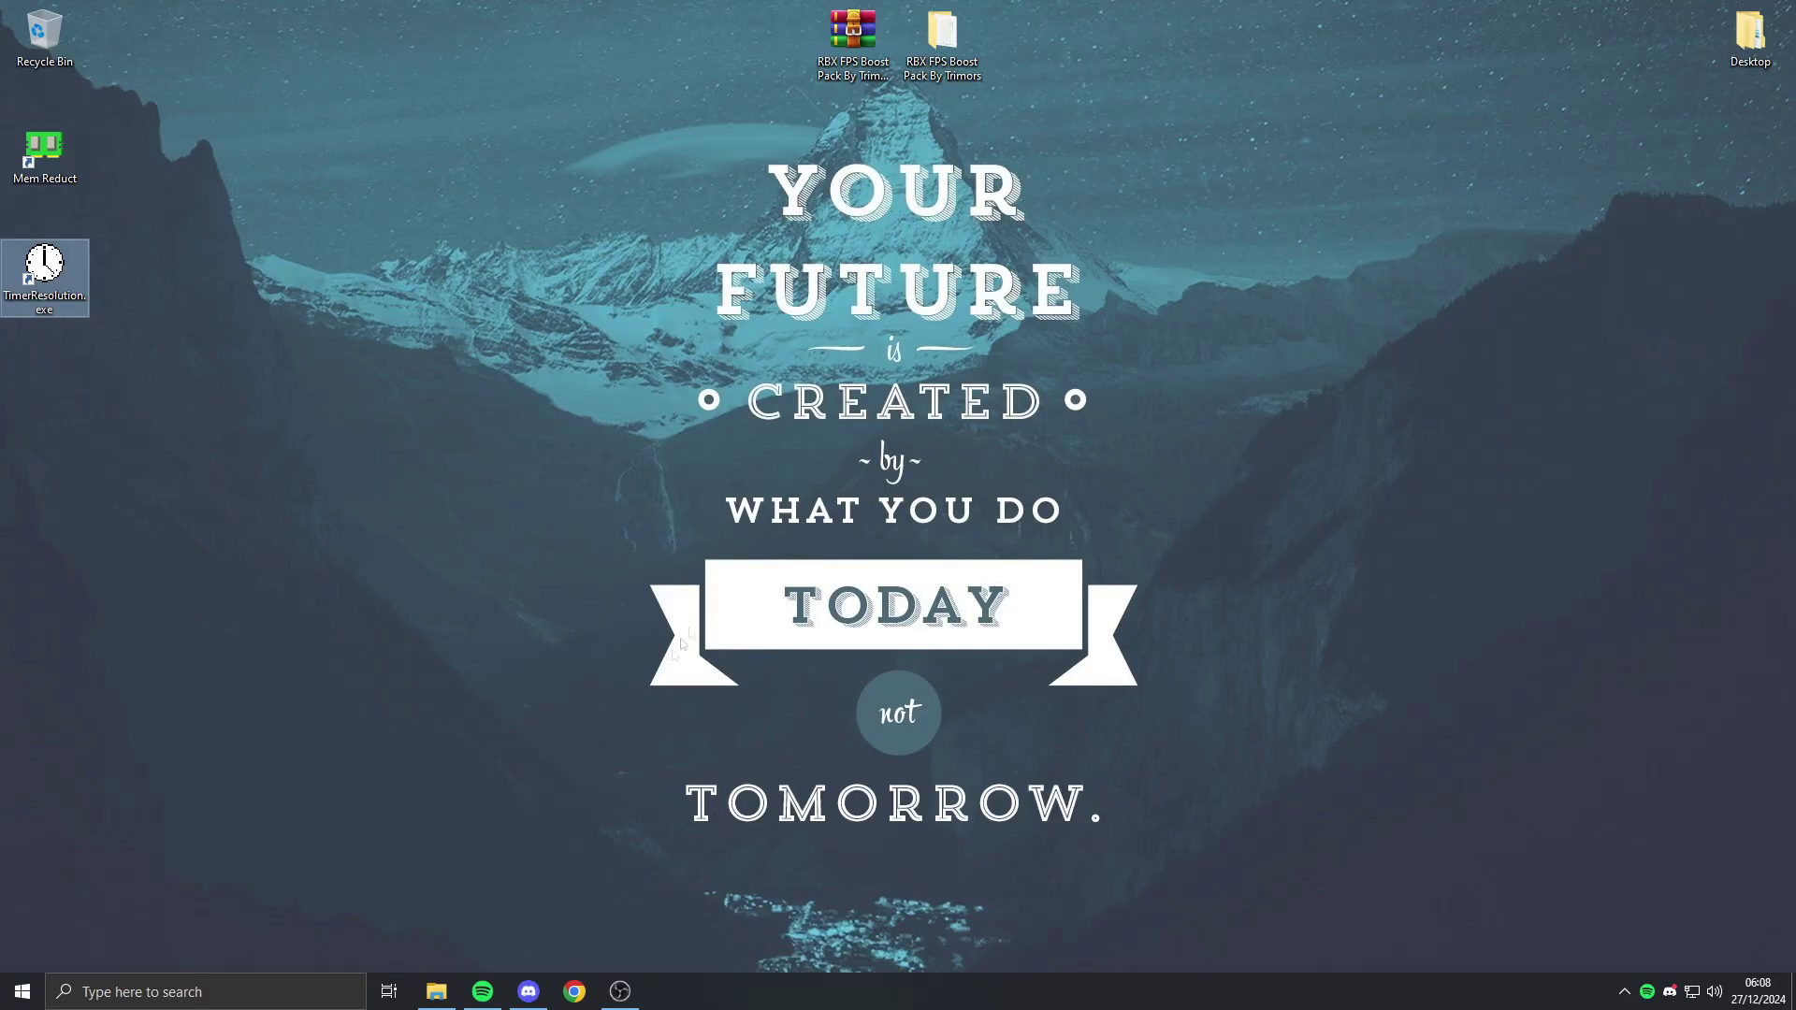
Step: Run Unparkcpu.exe from the UnparkCPU folder in Programs, unpark all CPU cores, and apply the 100% core parking index
left_click(440, 995)
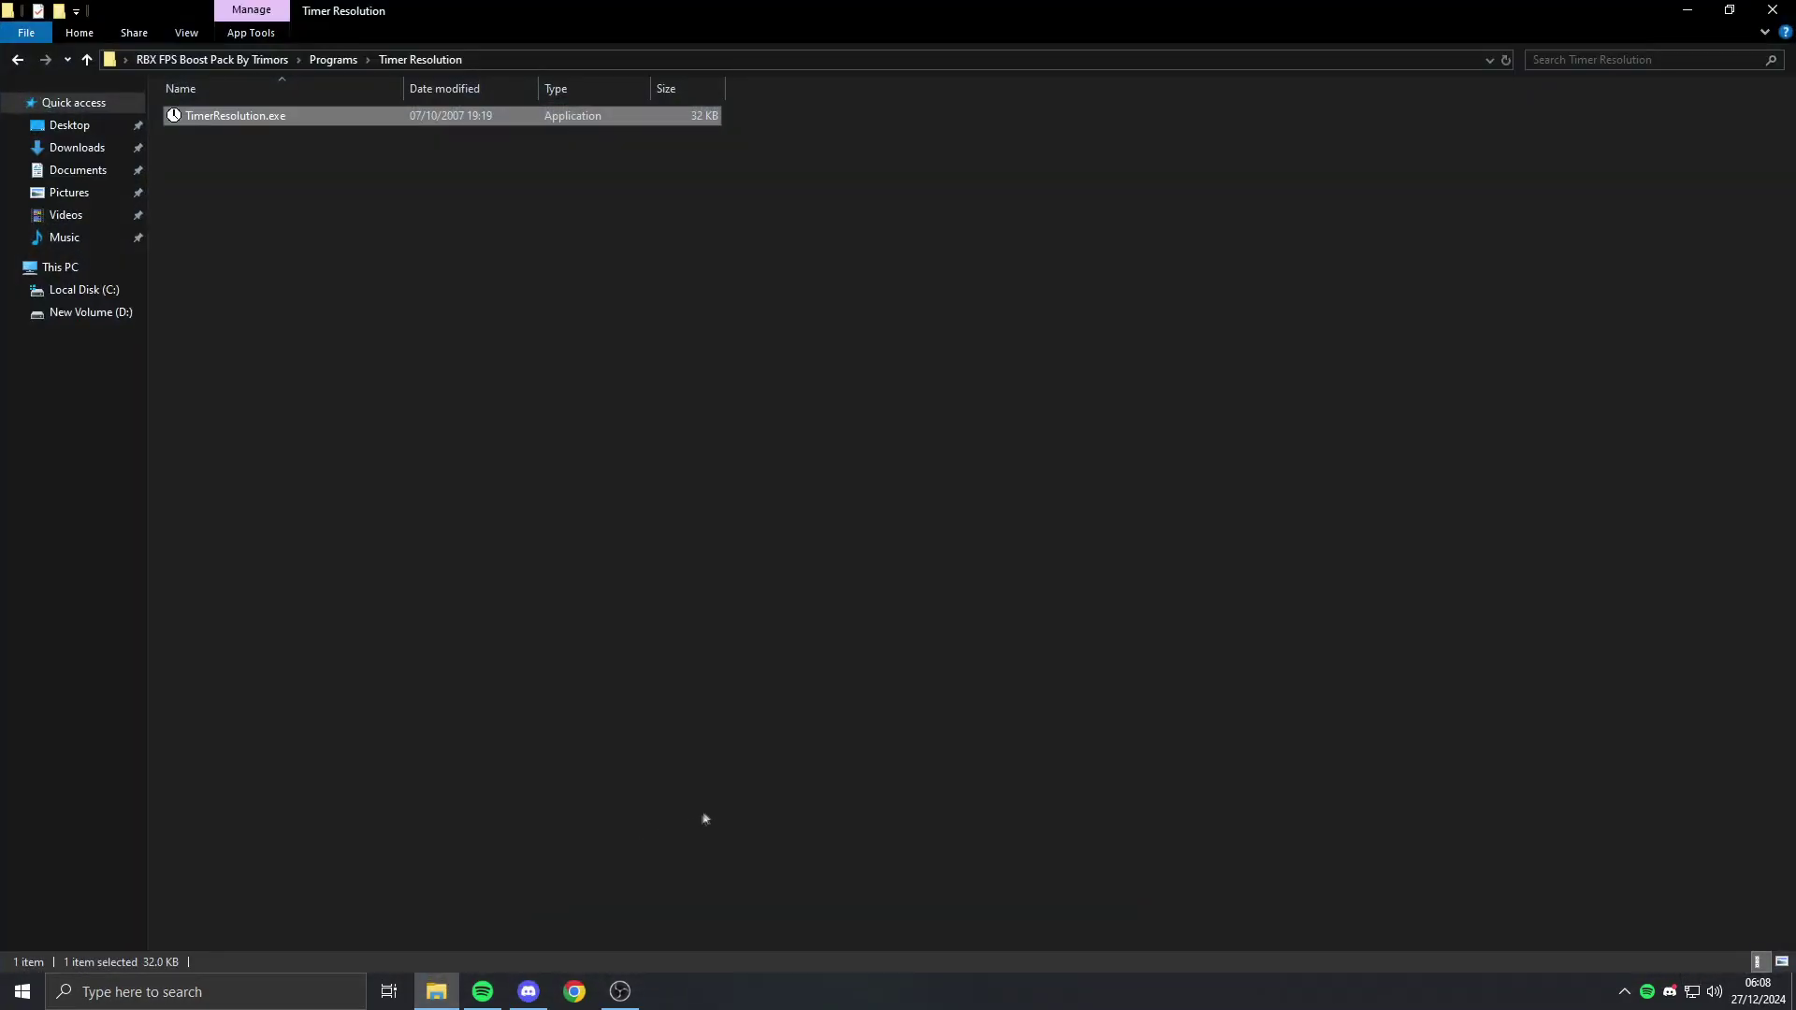
left_click(18, 62)
left_click(321, 193)
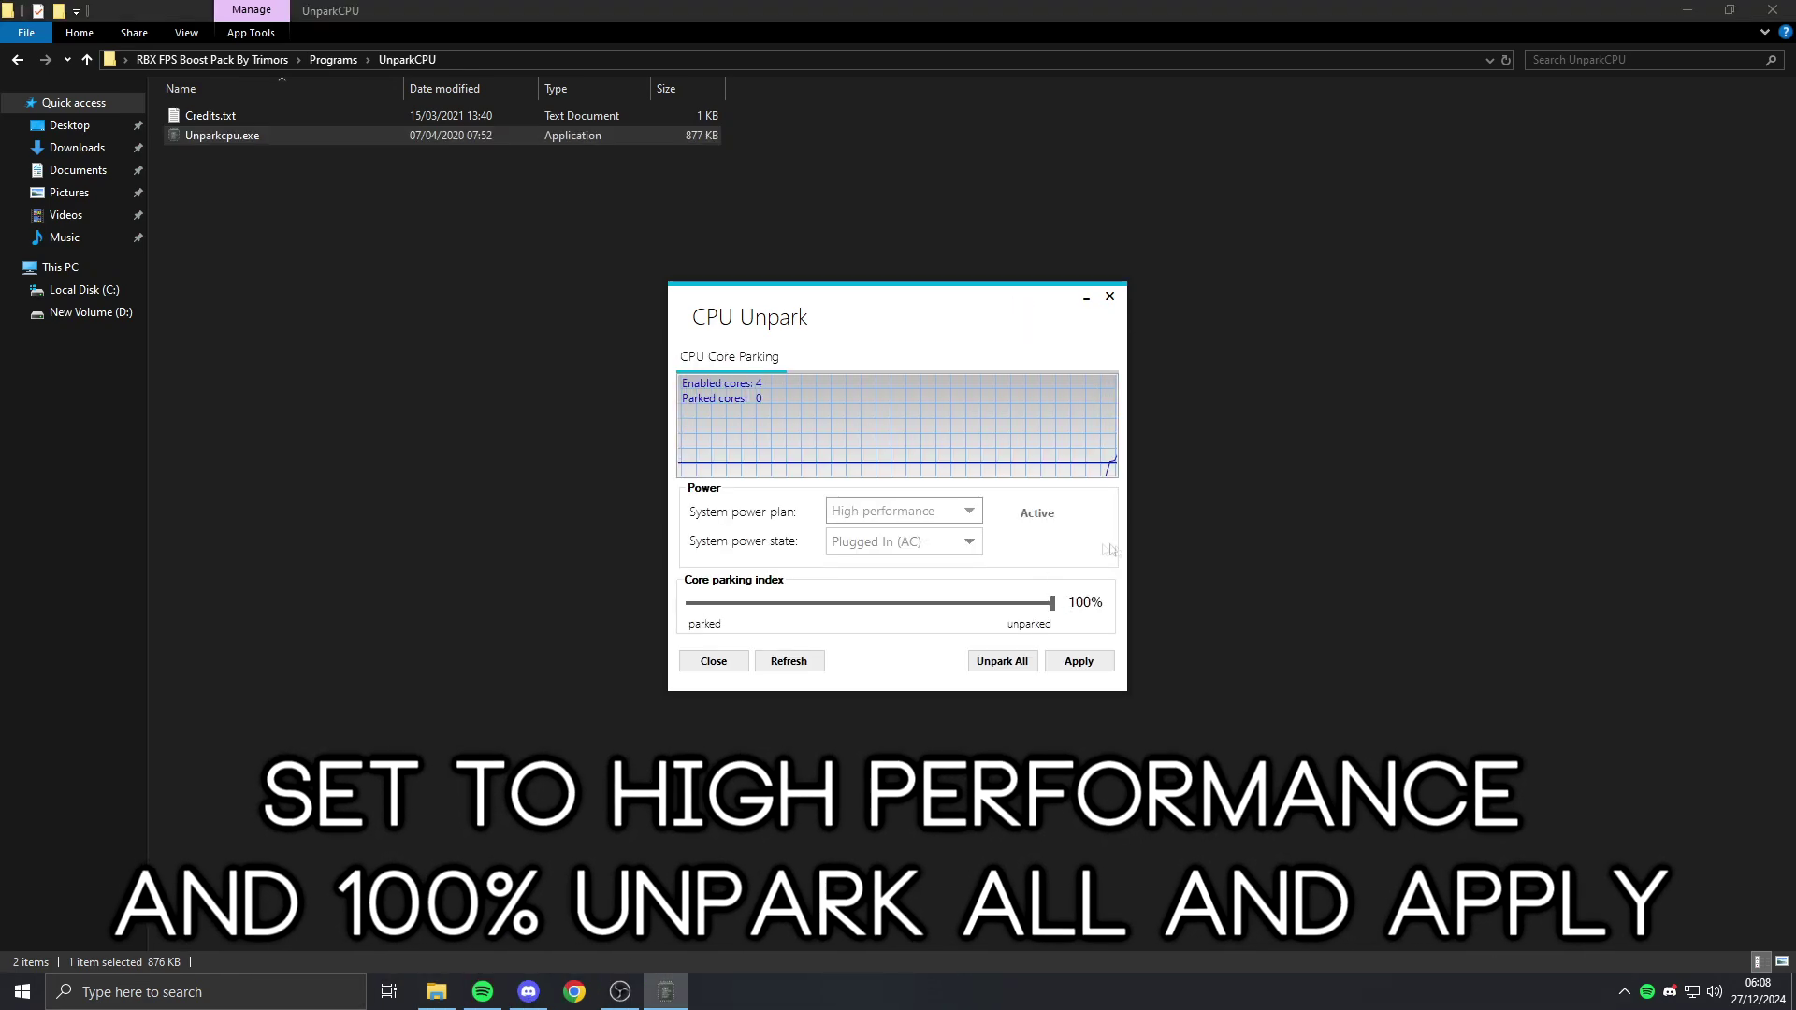
left_click(999, 662)
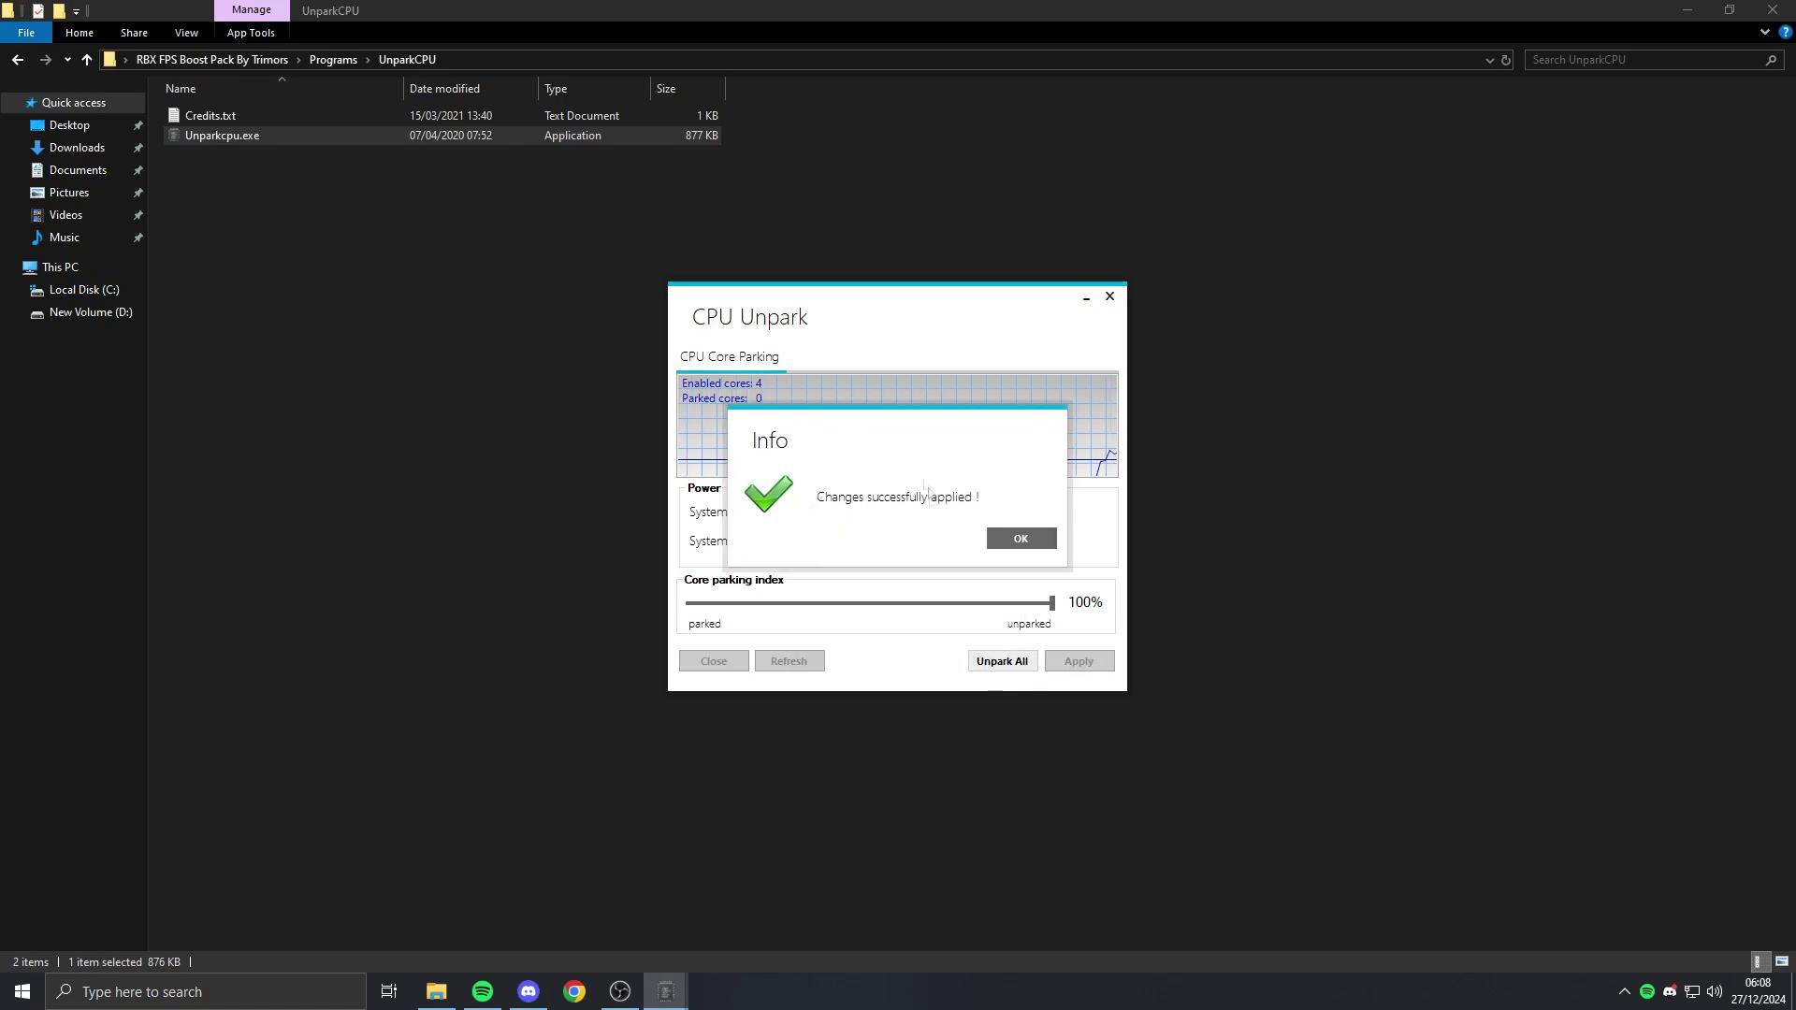
left_click(1022, 539)
left_click(1073, 655)
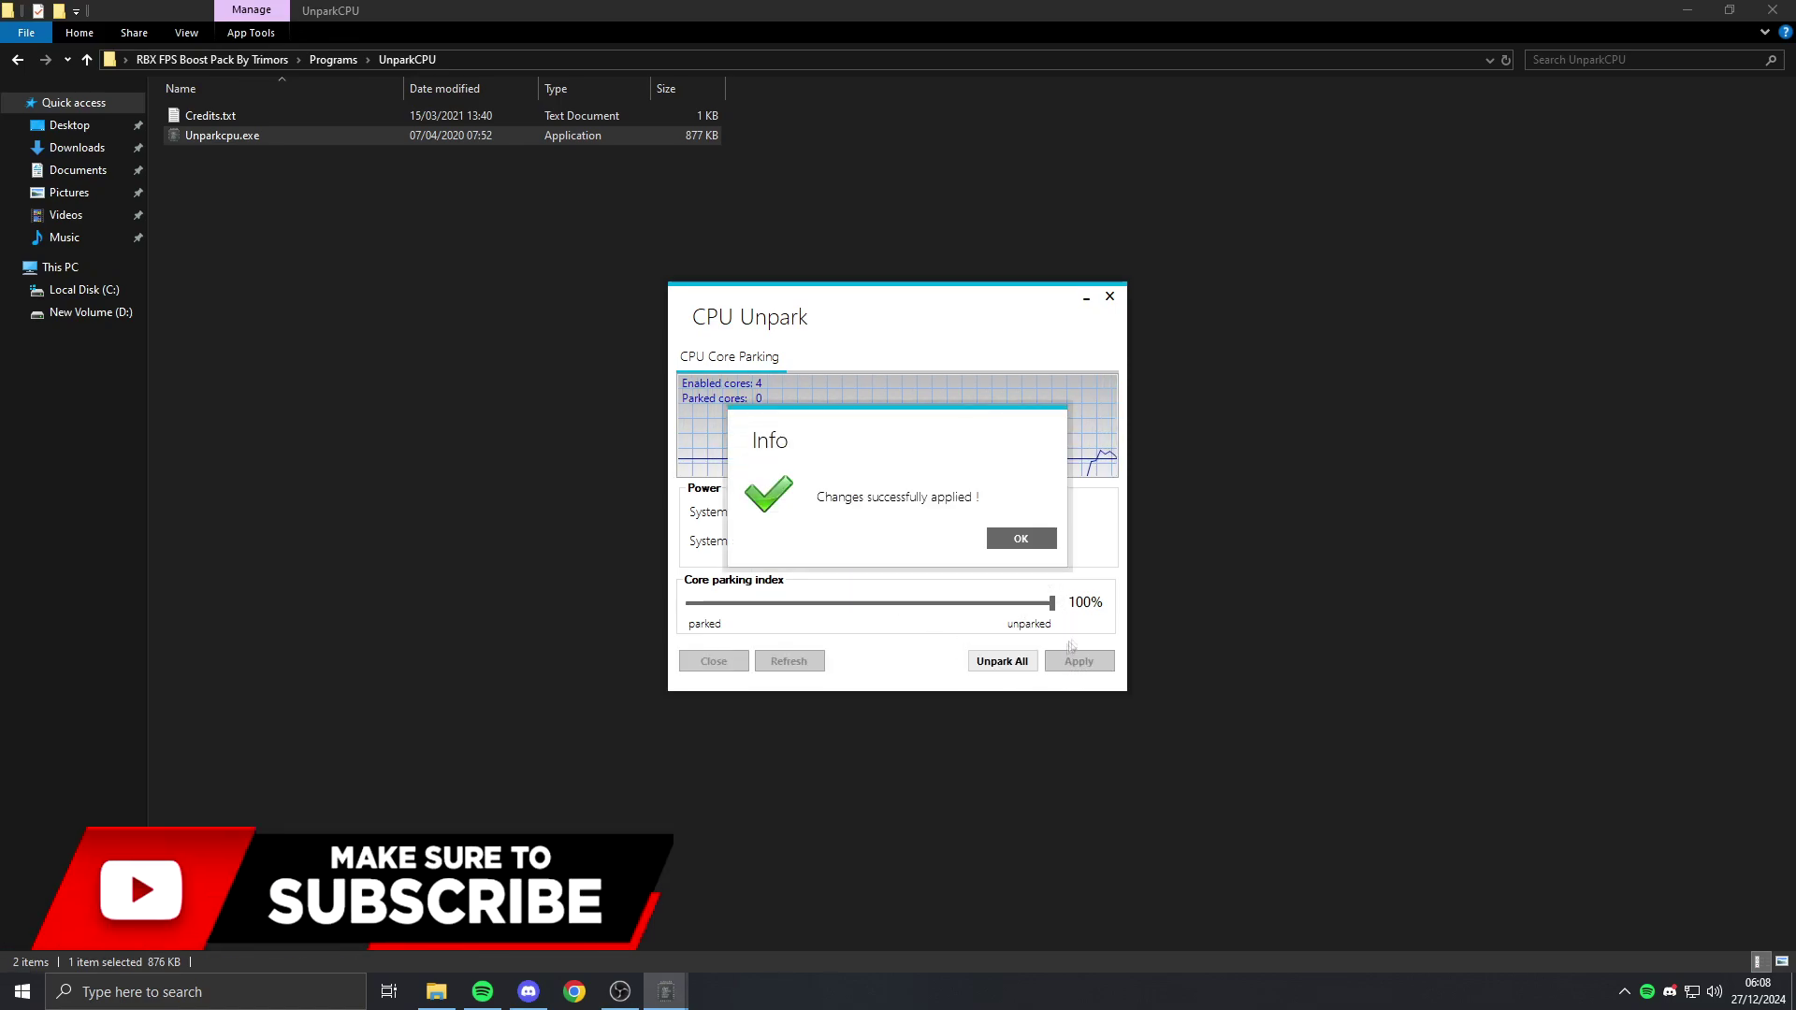
left_click(1020, 540)
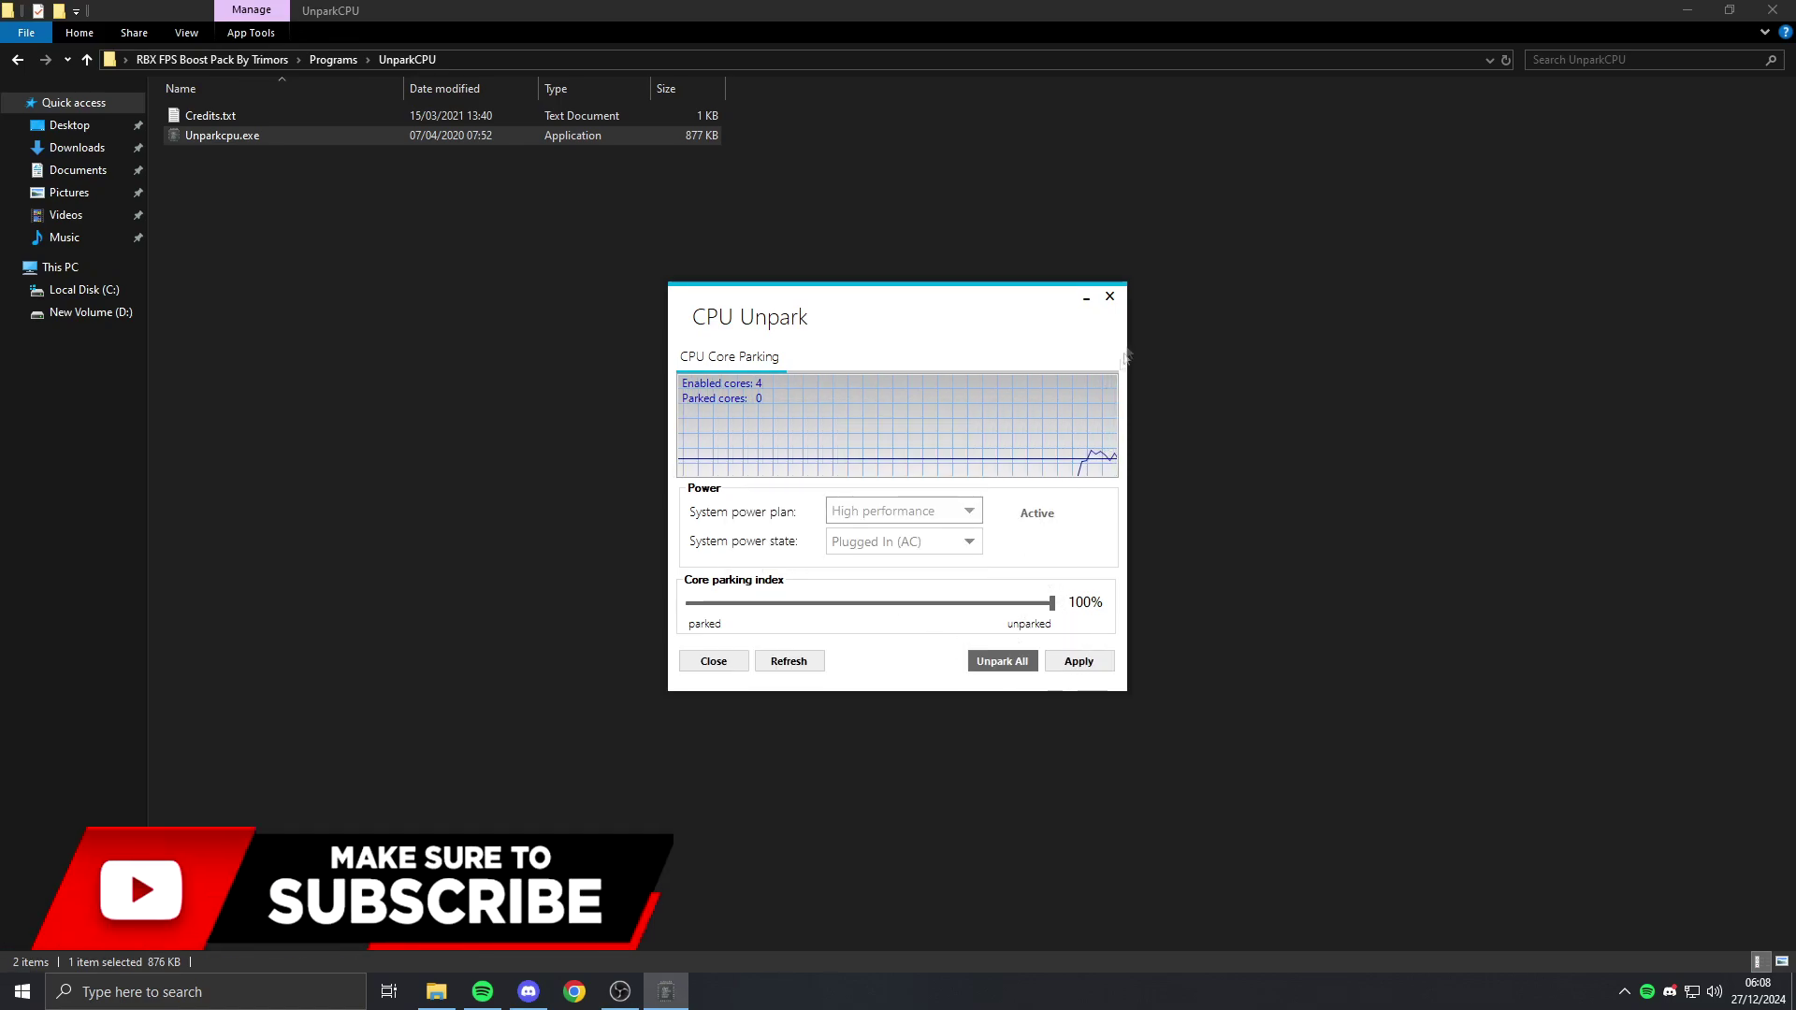
left_click(1110, 298)
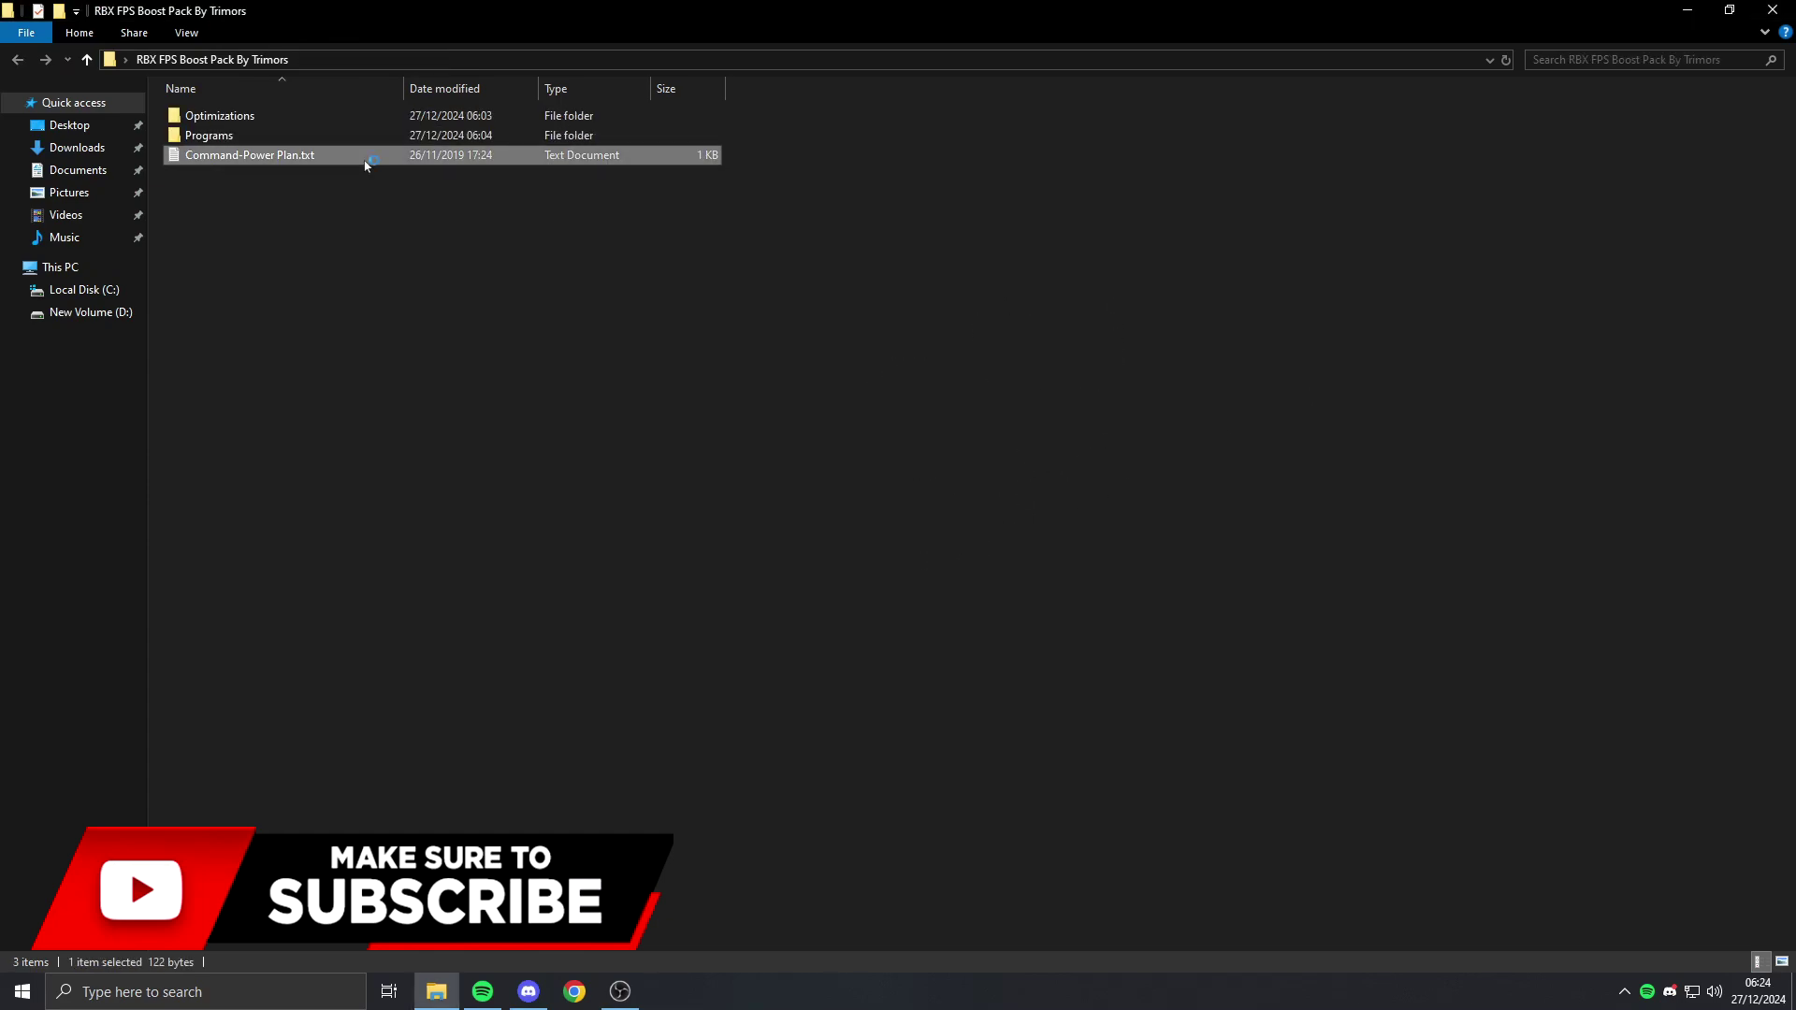
Step: Open Command-Power Plan.txt from the RBX FPS Boost Pack folder, and copy its powercfg -duplicatescheme command
double_click(364, 160)
left_click_drag(721, 236, 179, 237)
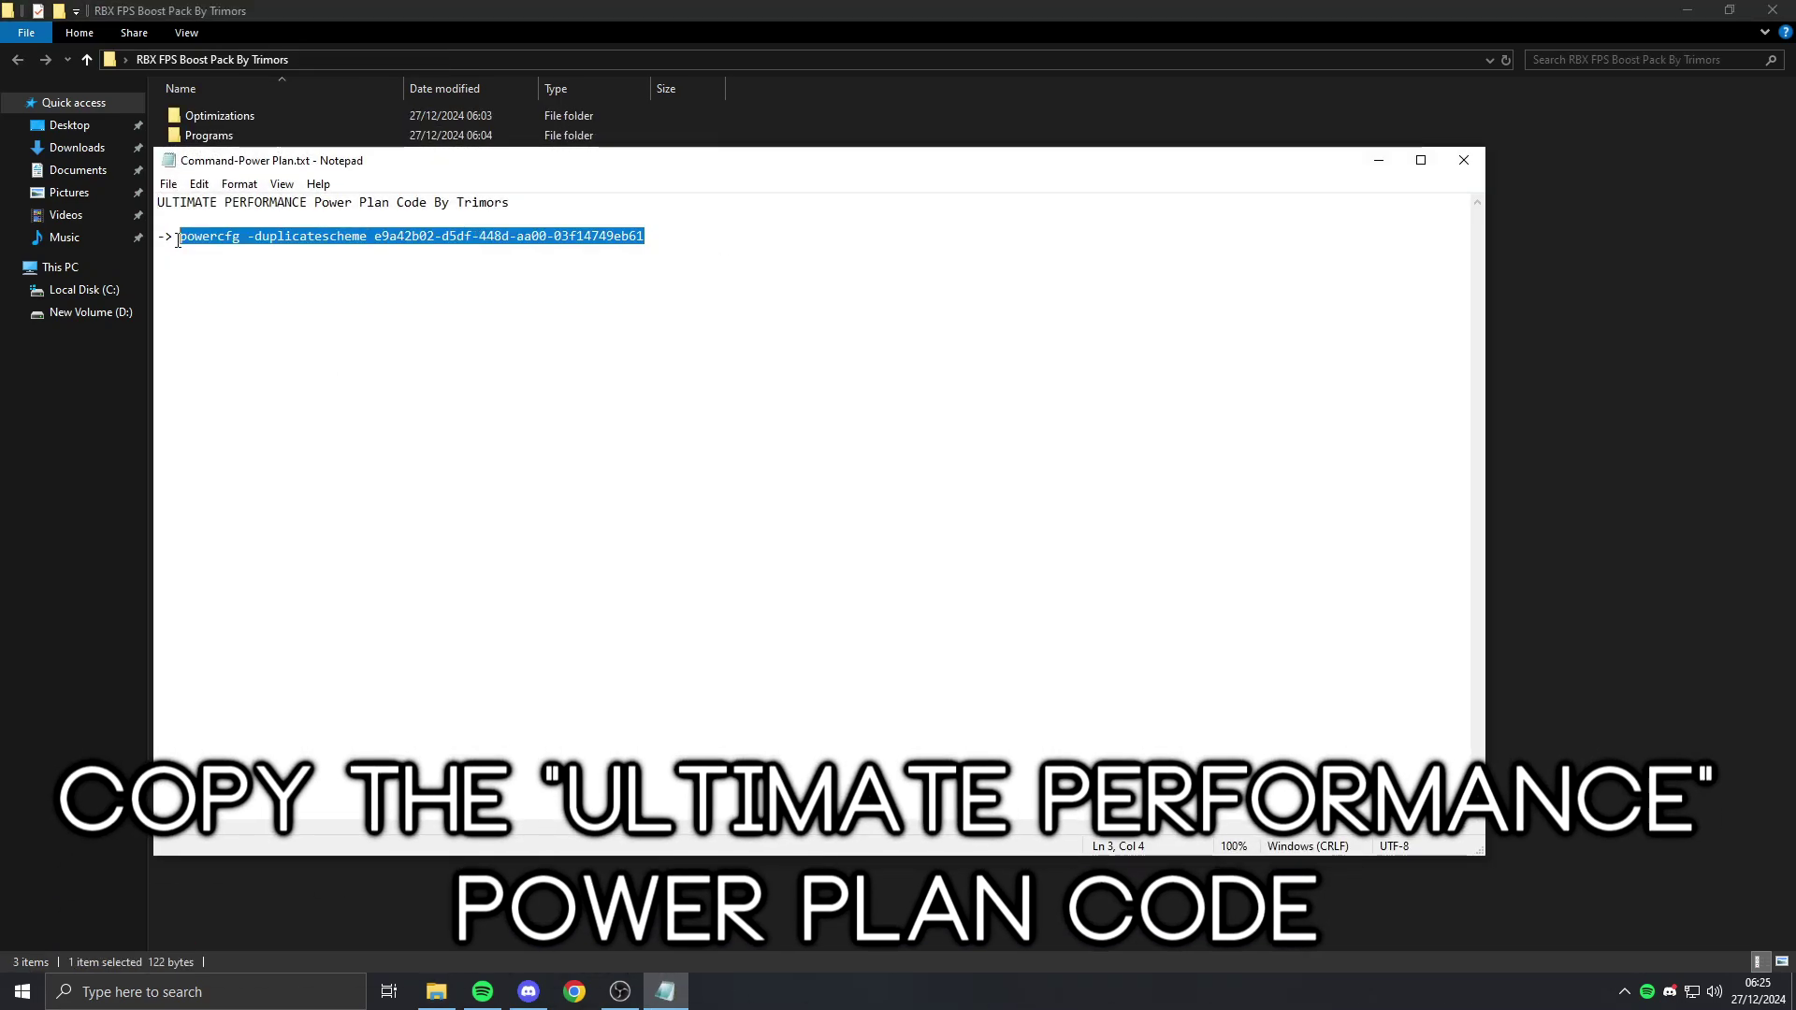
right_click(180, 239)
left_click(251, 300)
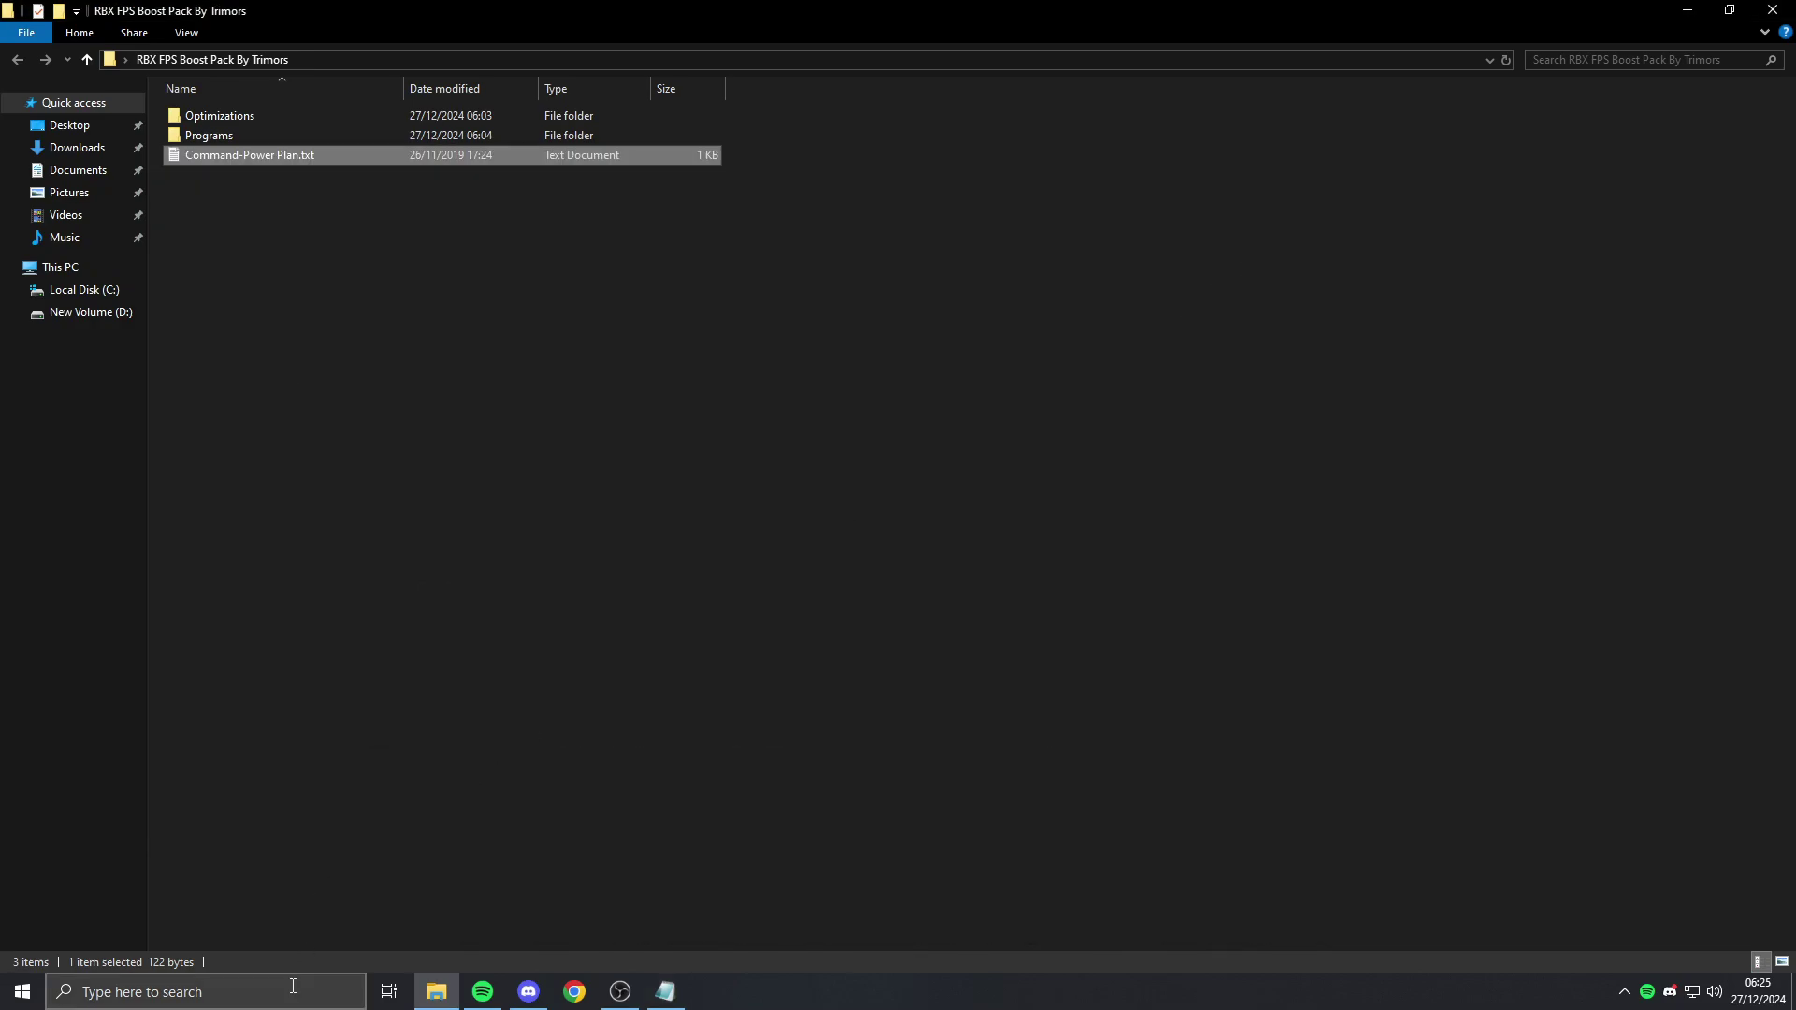
Step: Run the copied powercfg -duplicatescheme e9a42b02-d5df-448d-aa00-03f14749eb61 command in an administrator Command Prompt, and close the prompt
left_click(293, 986)
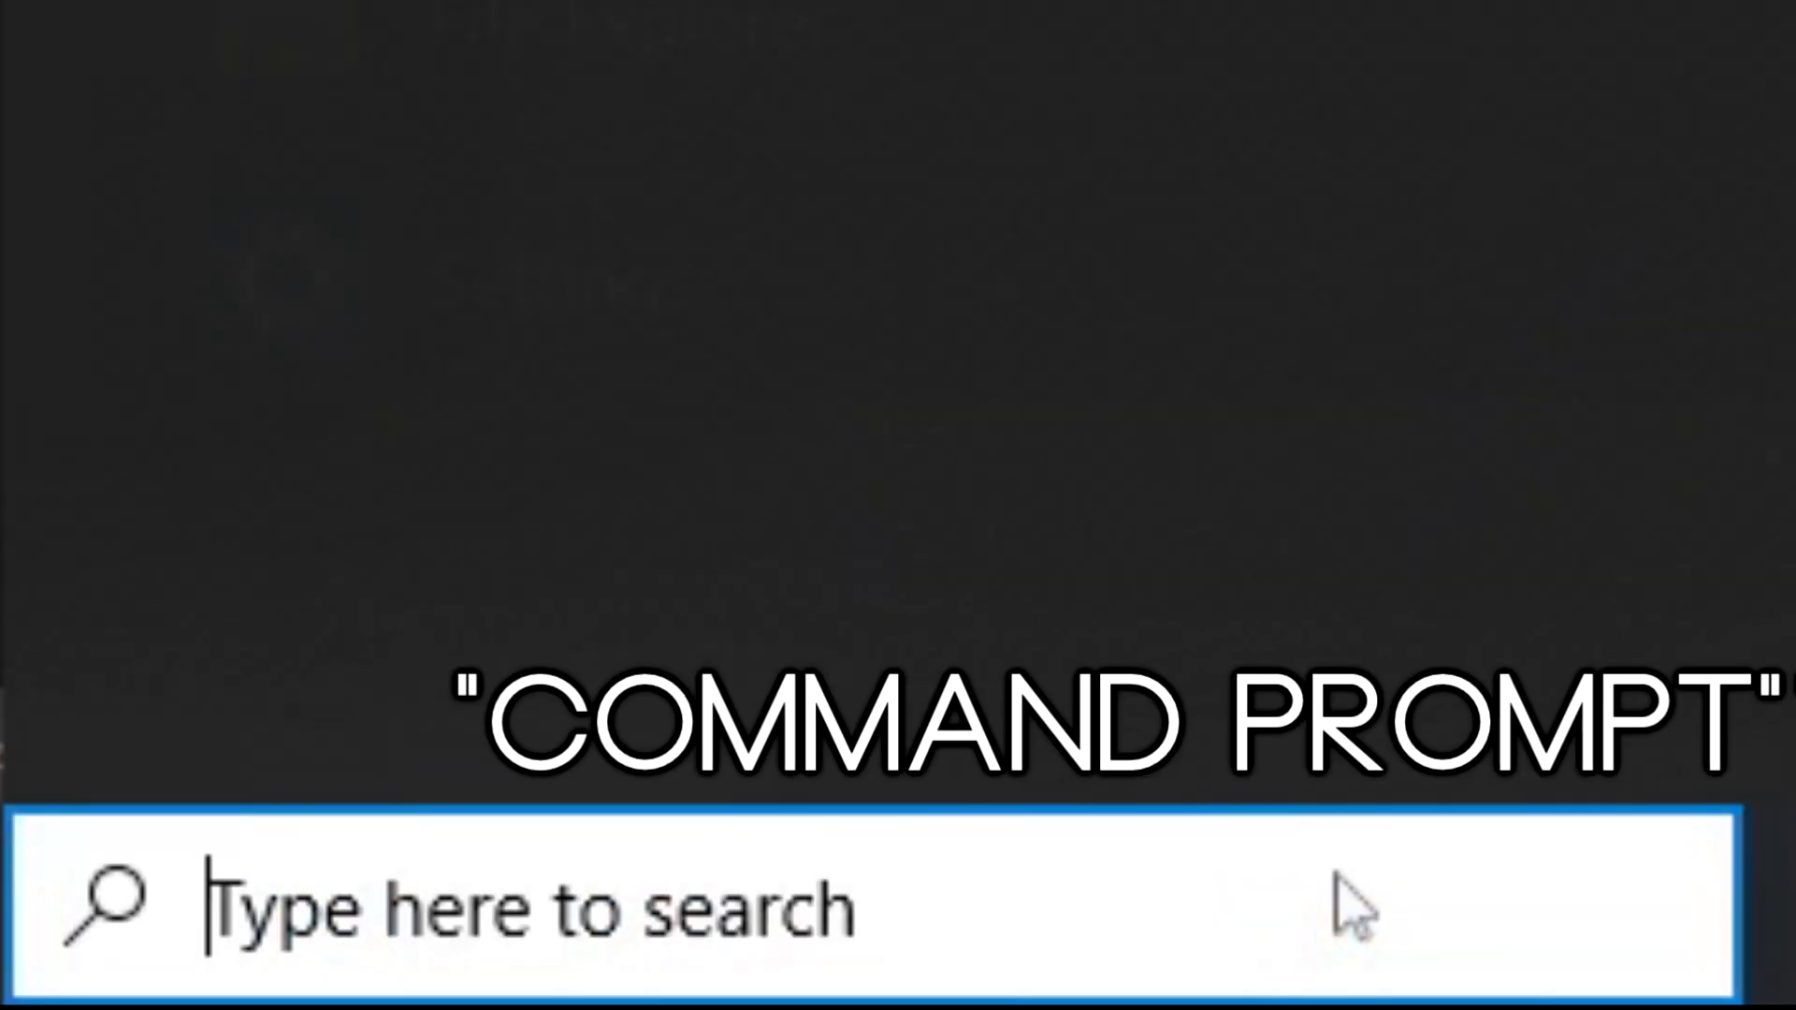
type("command prompt")
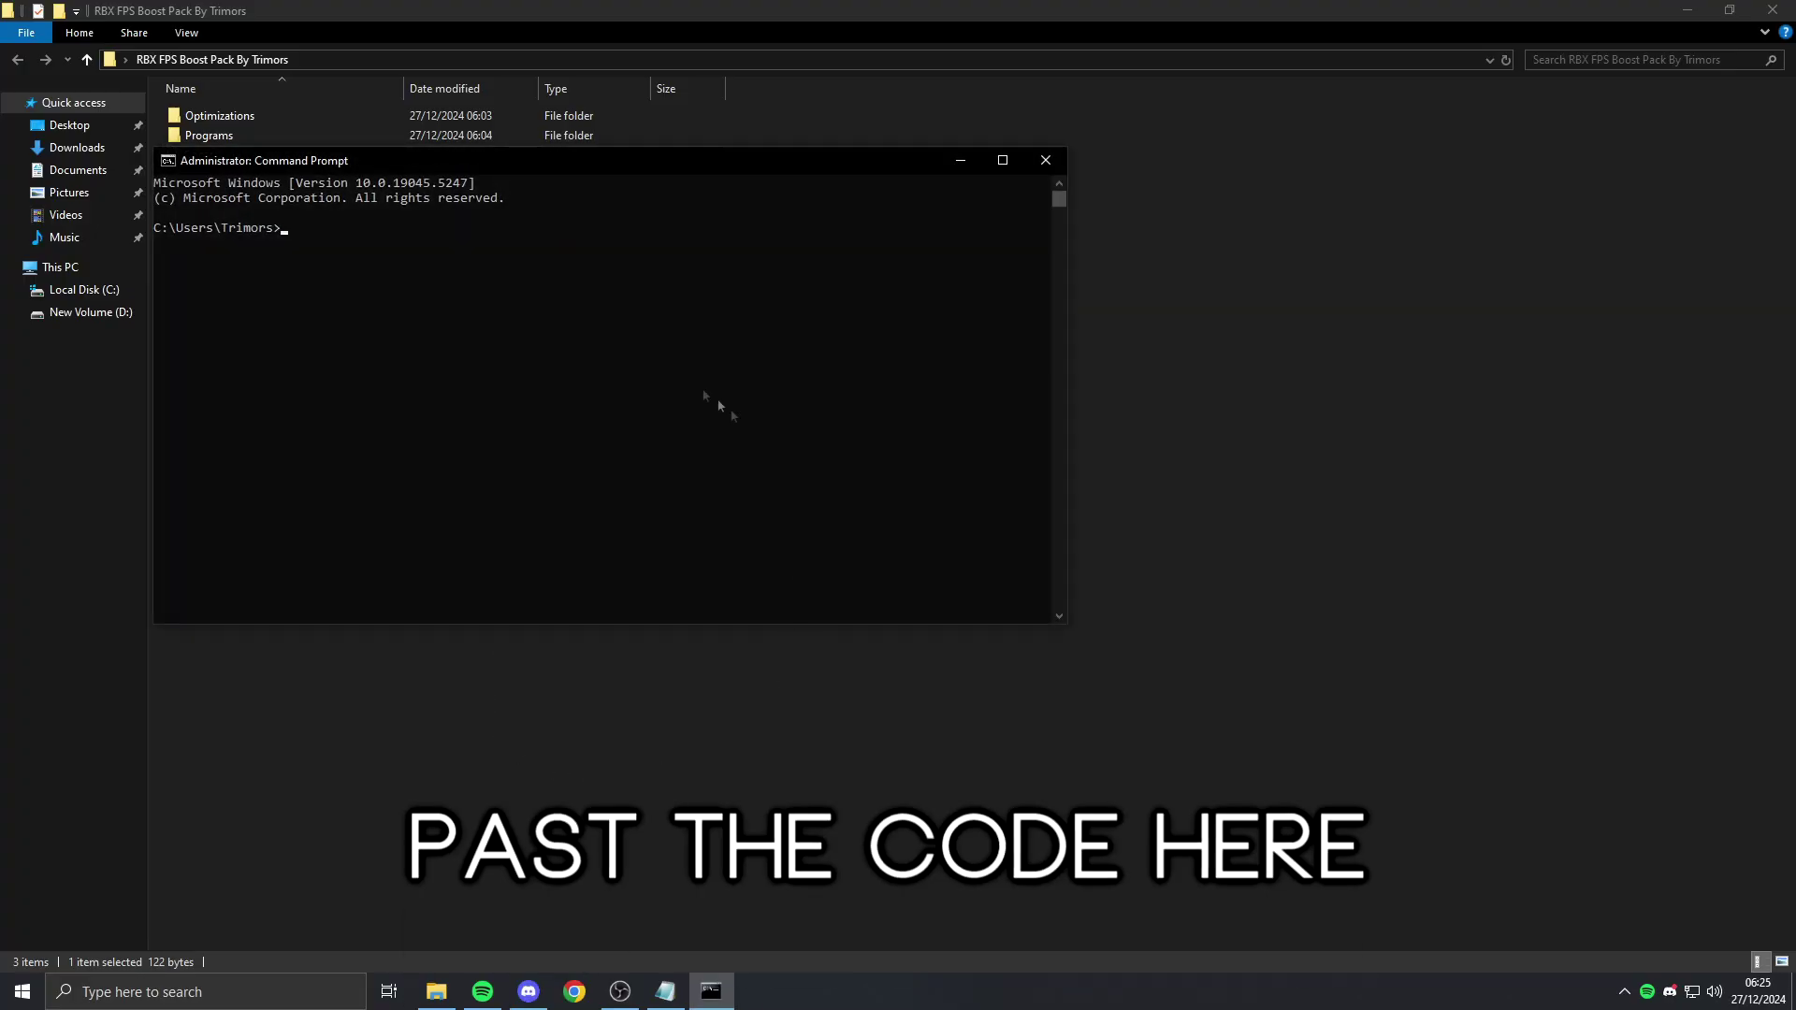
right_click(340, 233)
key("Return")
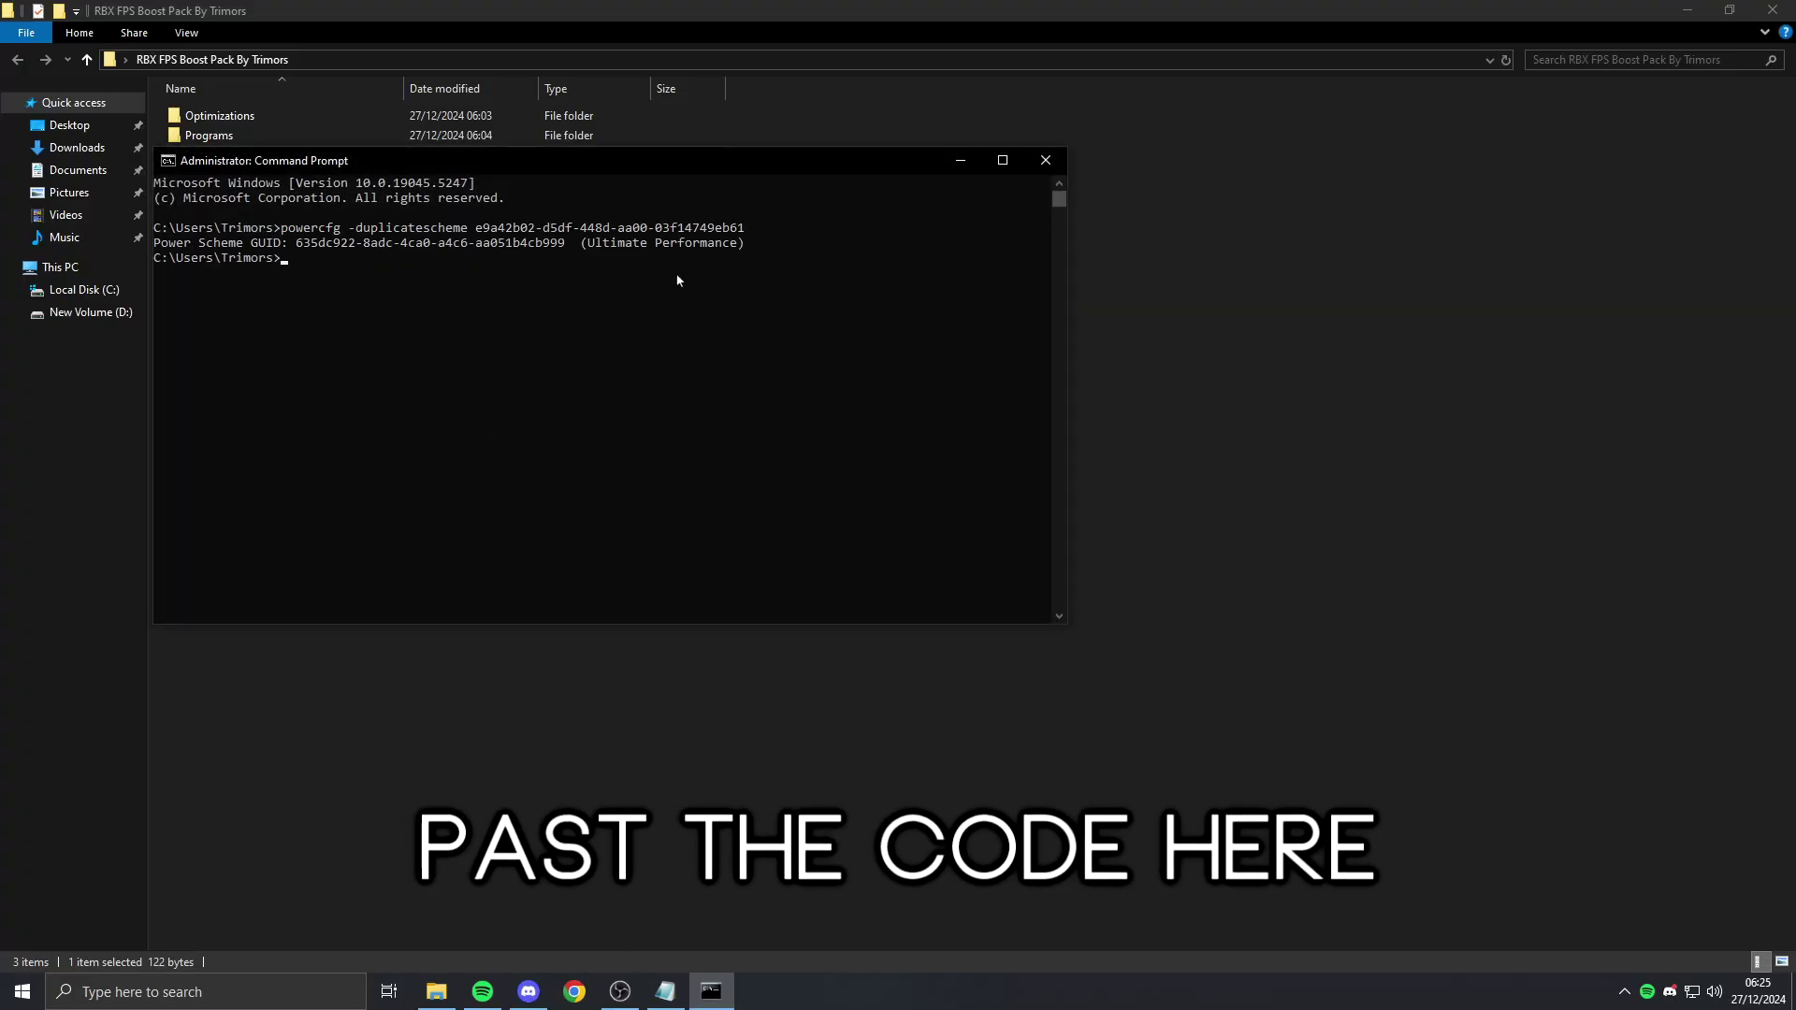
left_click_drag(587, 247, 741, 245)
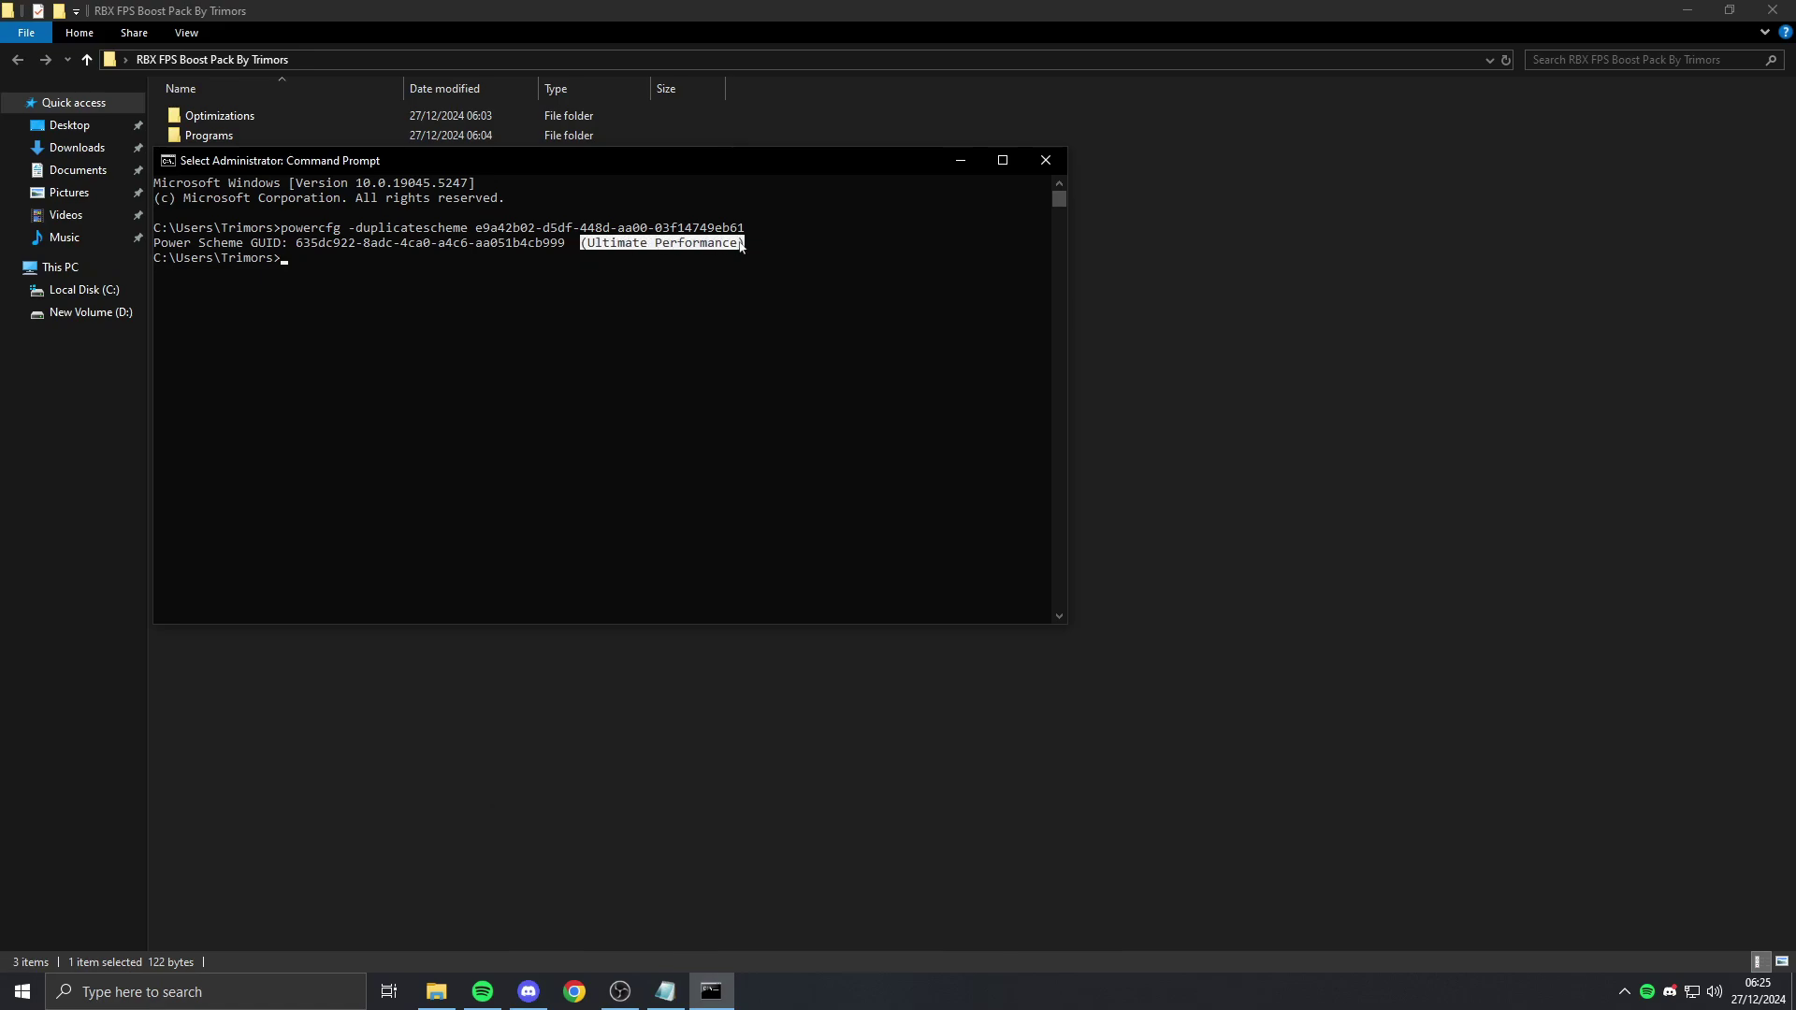
left_click(1038, 168)
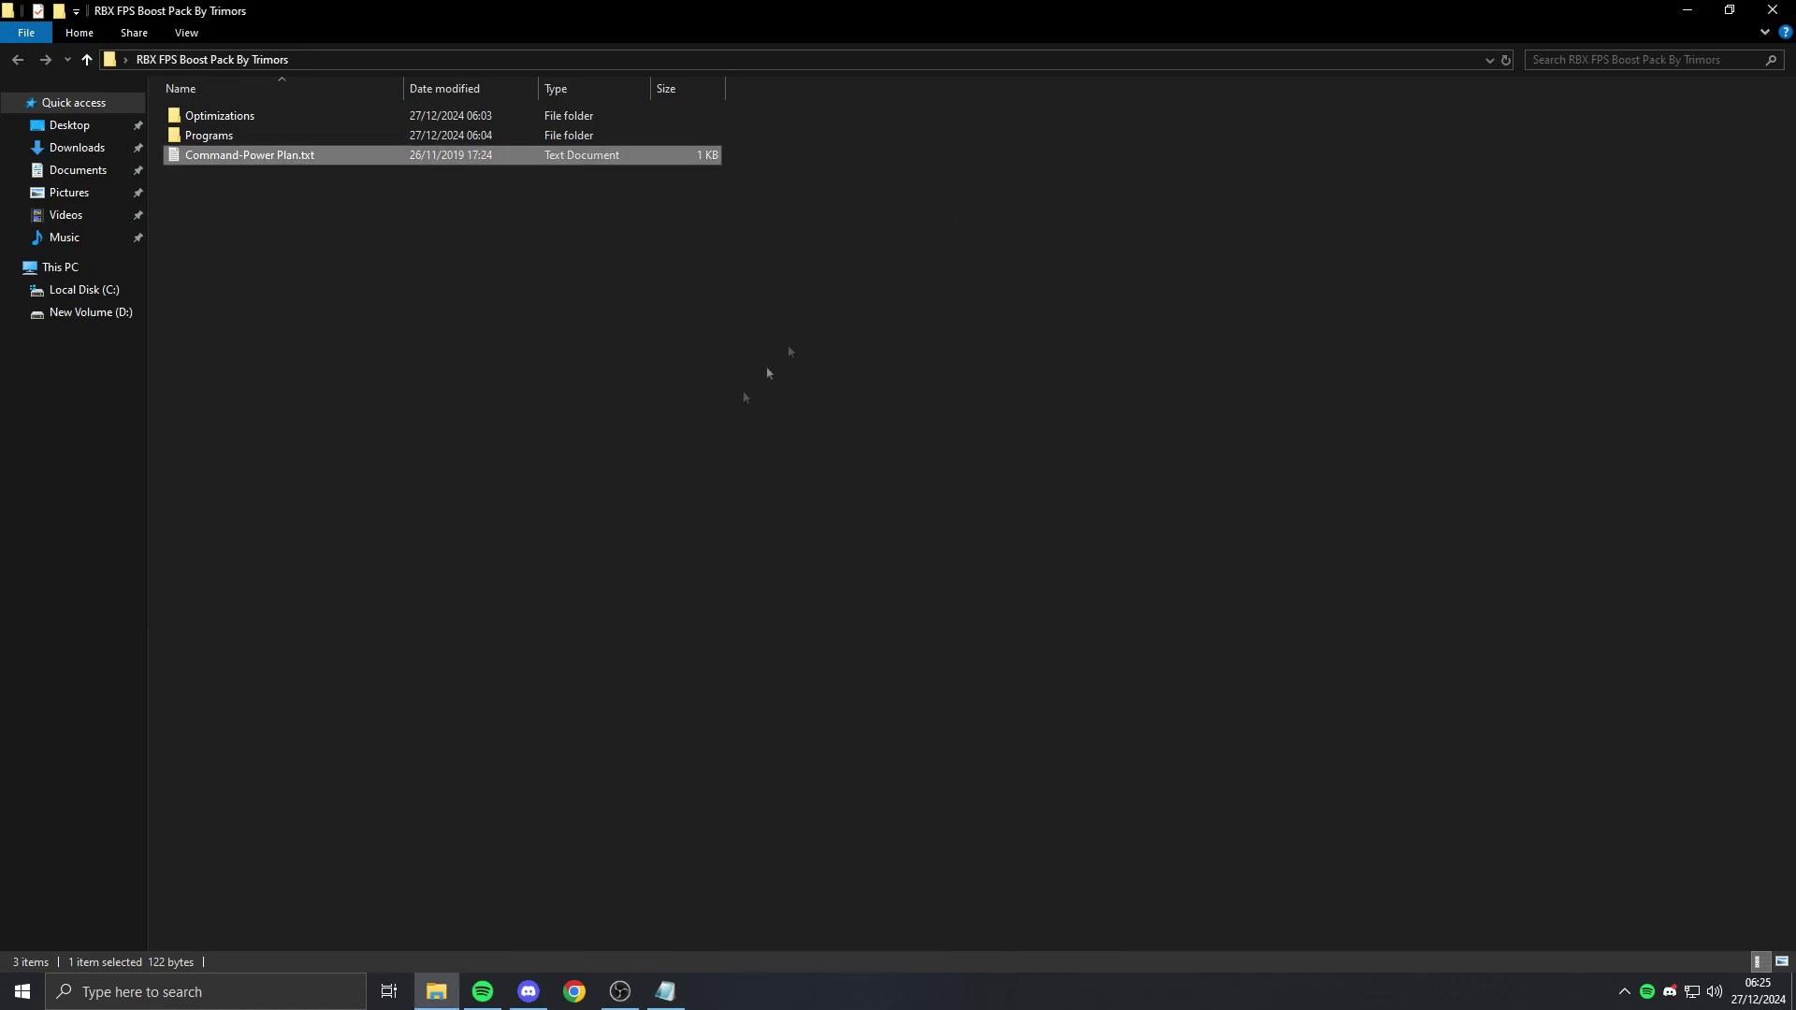
Step: Open the power plan options through a Windows search for "power plan", and select the Ultimate Performance plan
left_click(289, 989)
type("power p")
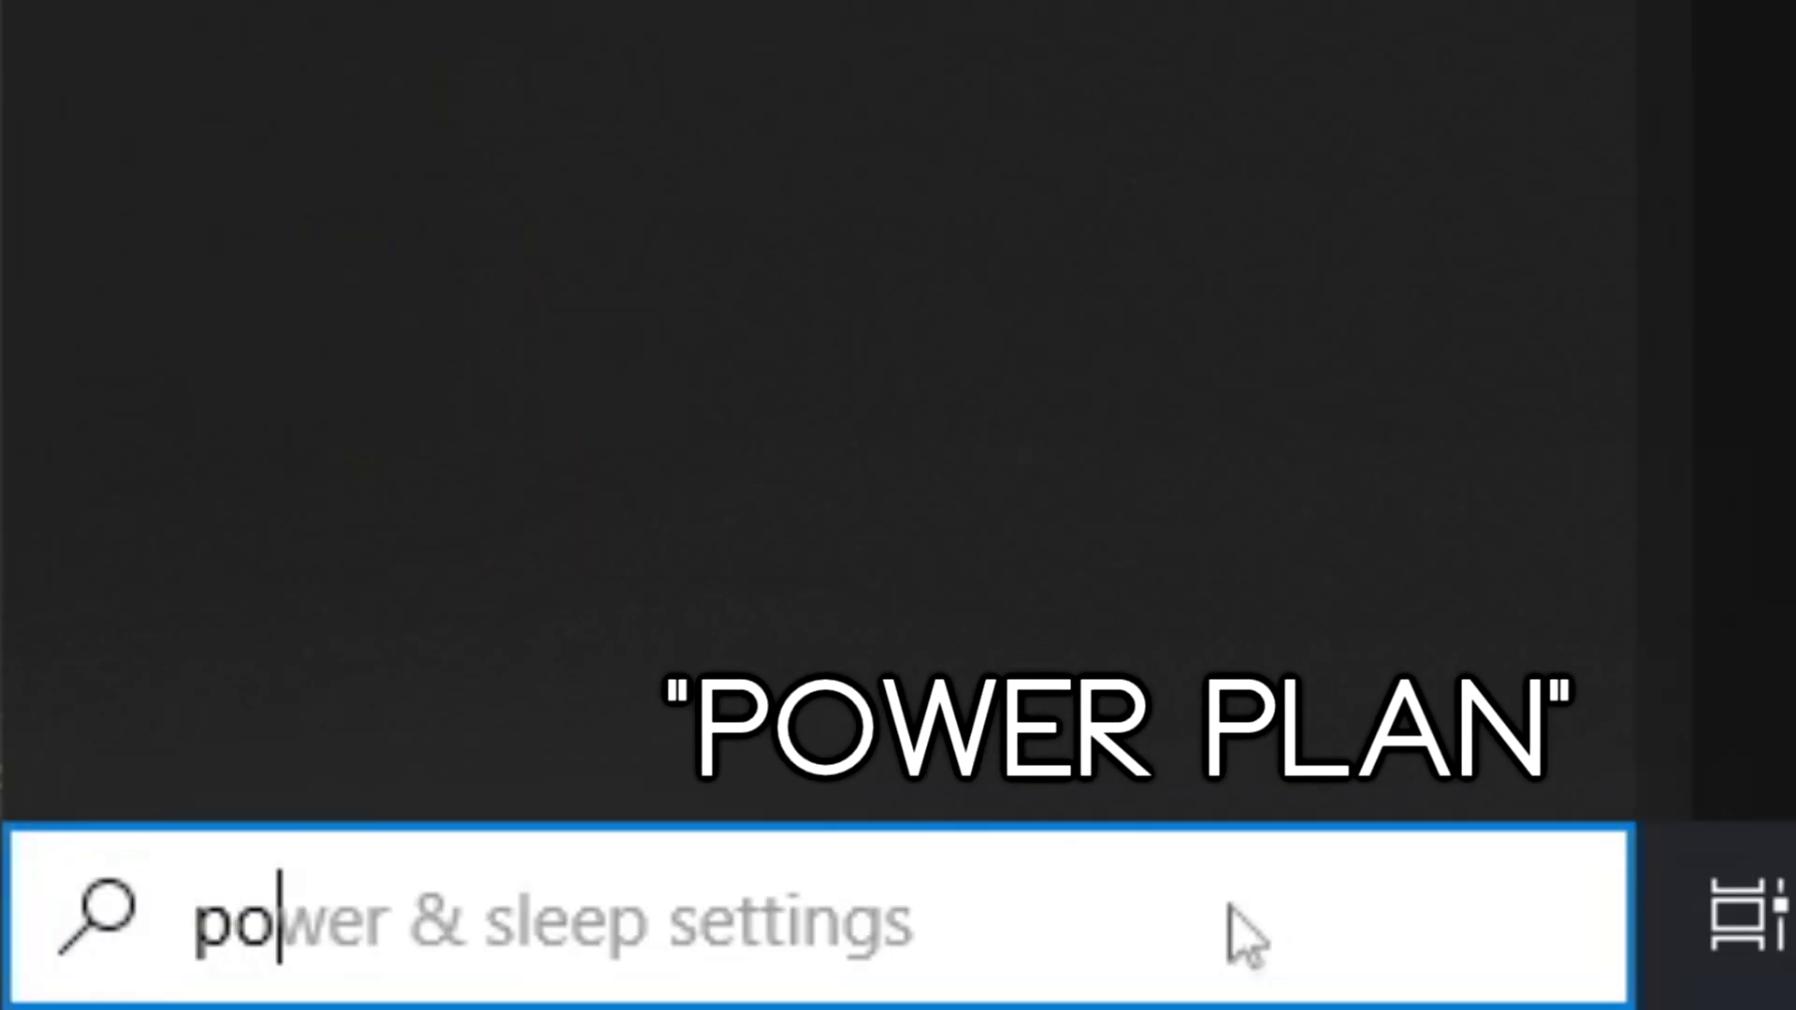
type("lan")
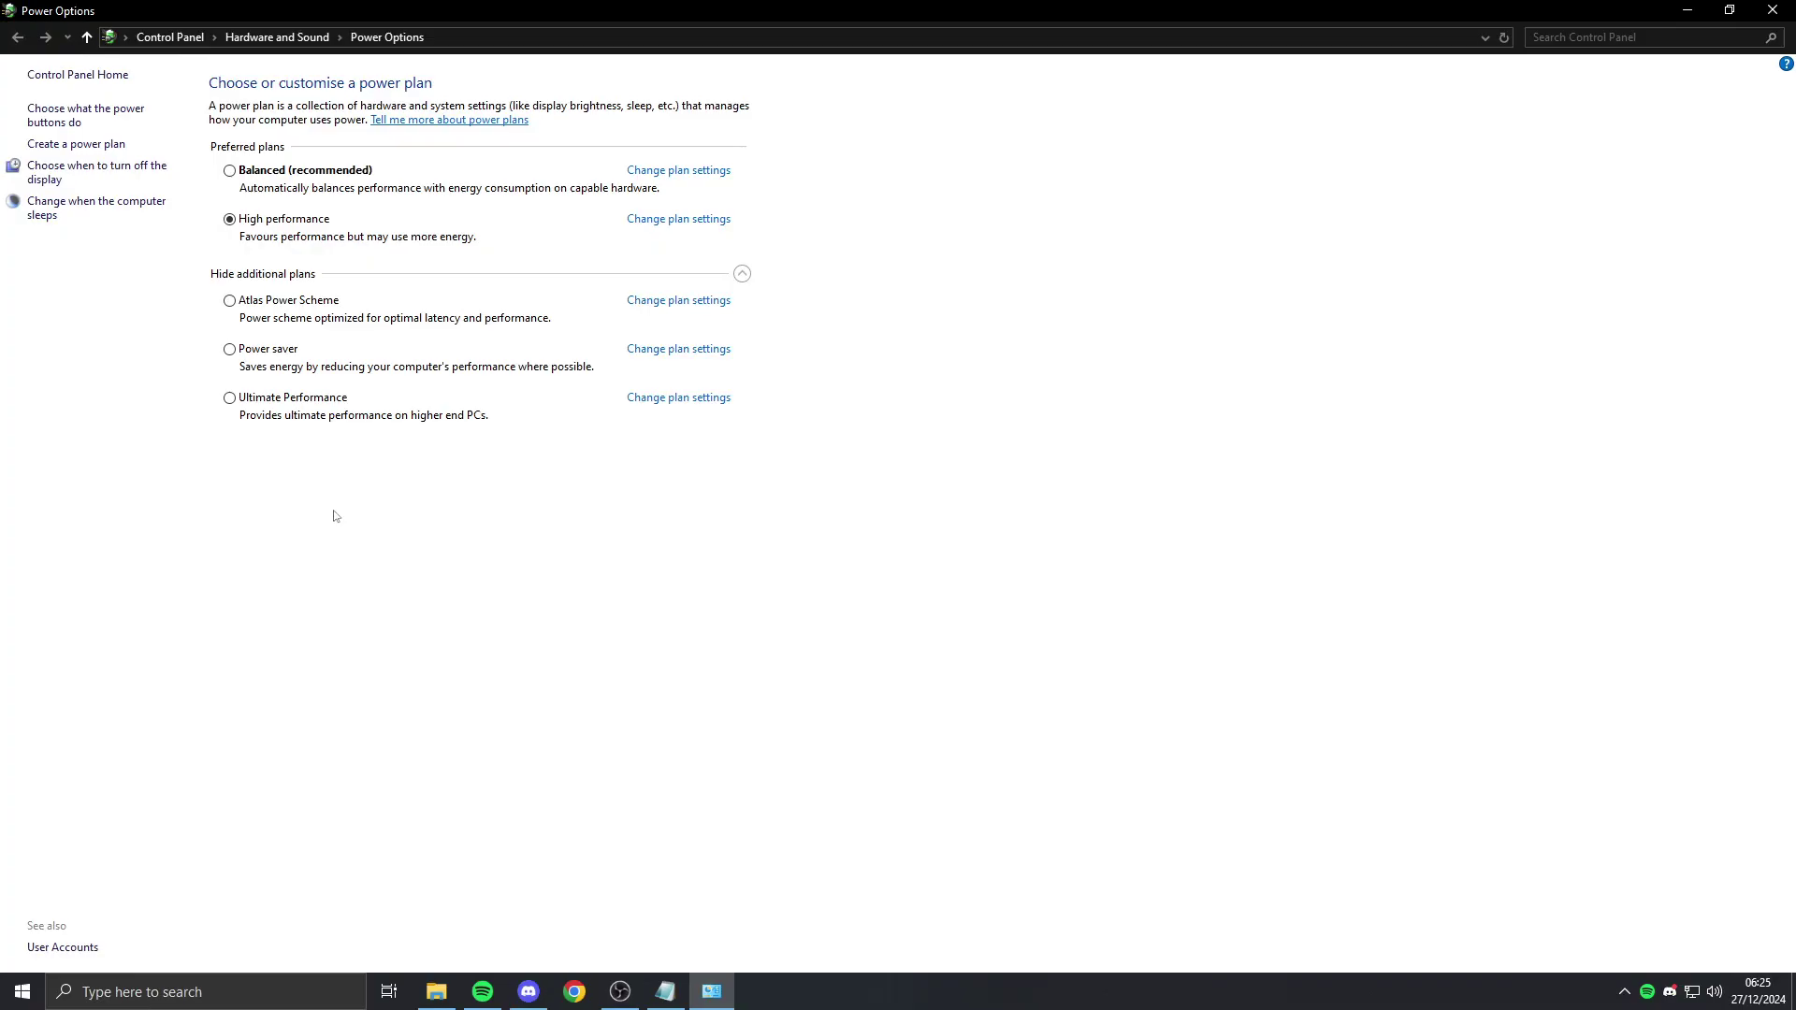
left_click(151, 313)
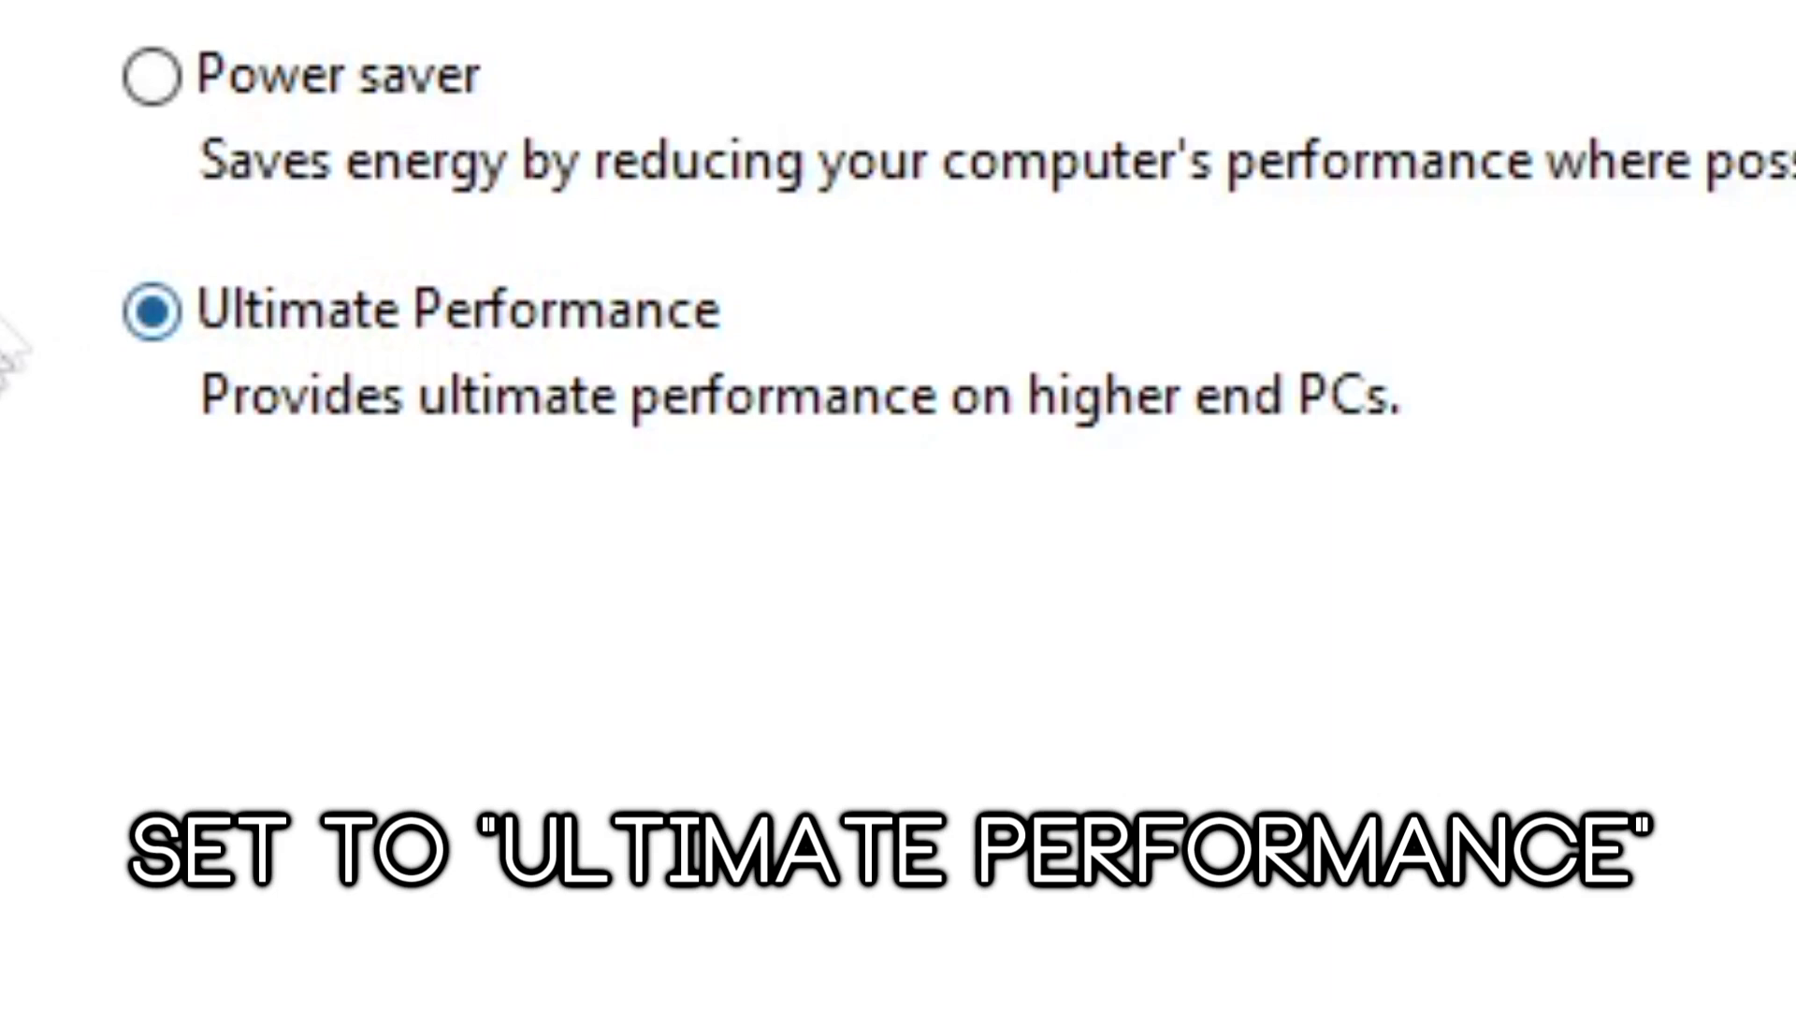